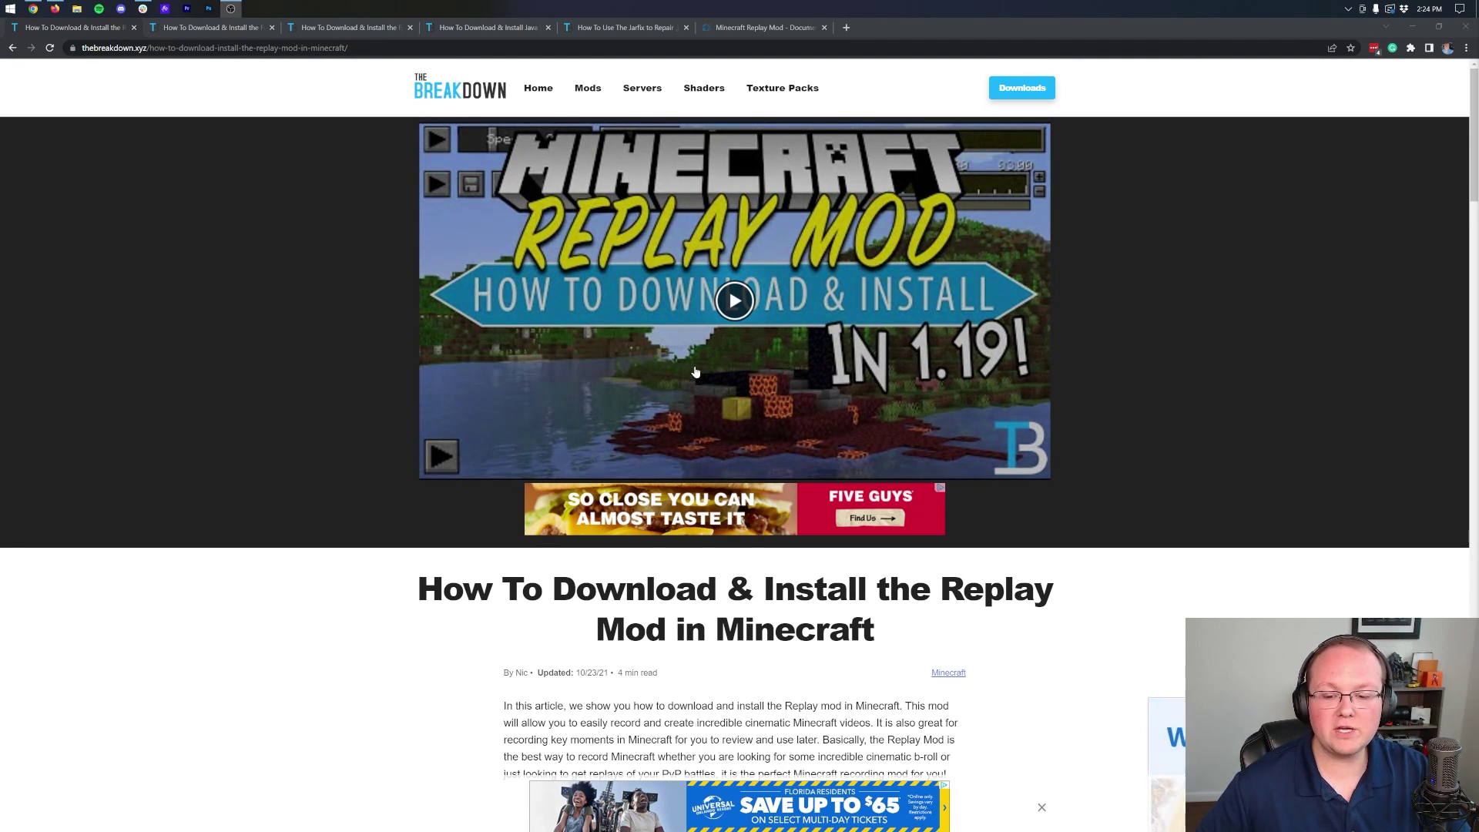
Look over the Replay Mod article and open its download page
scroll(829, 179, "down", 5)
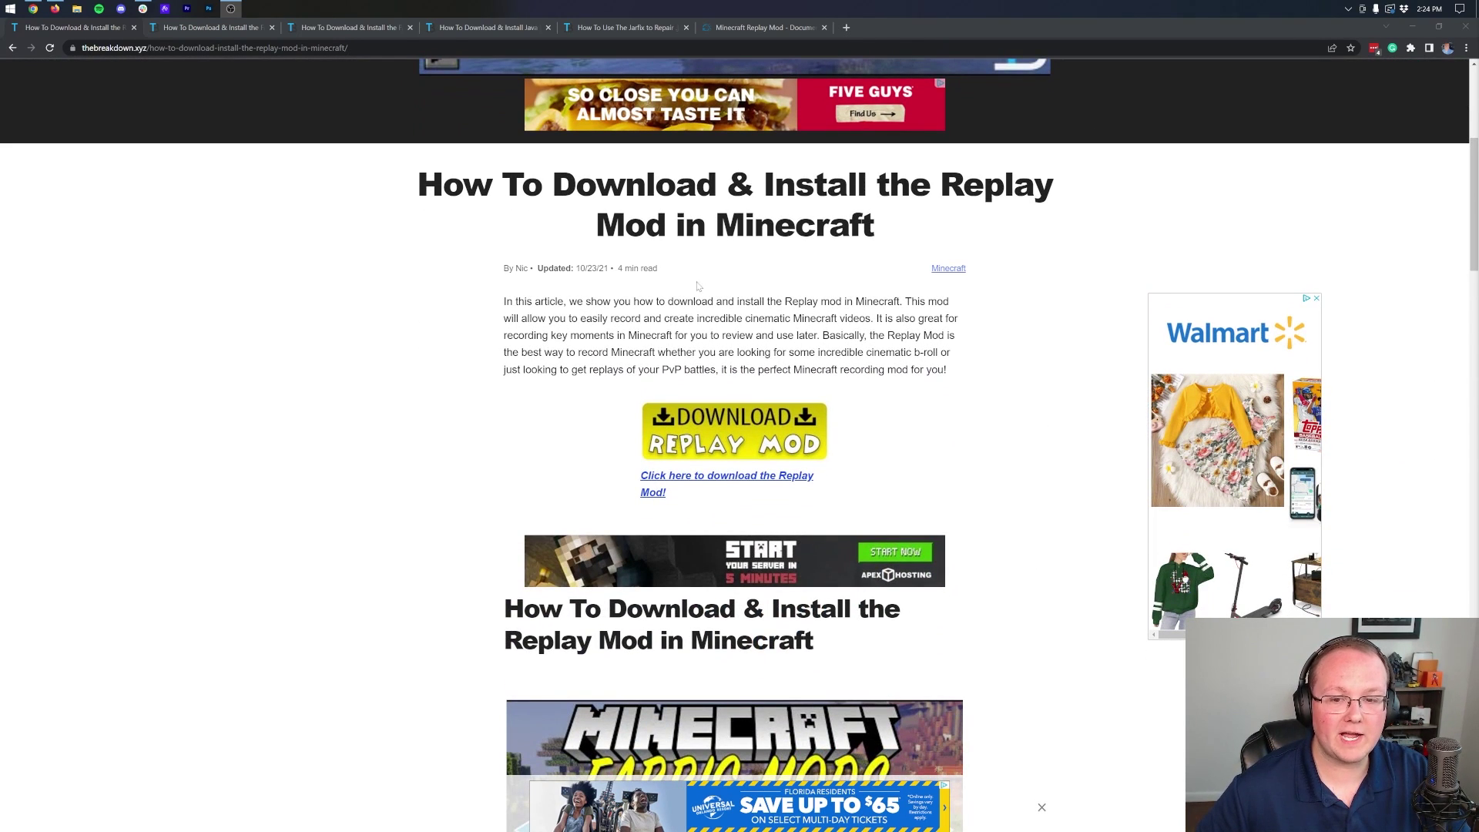
scroll(1086, 350, "up", 1)
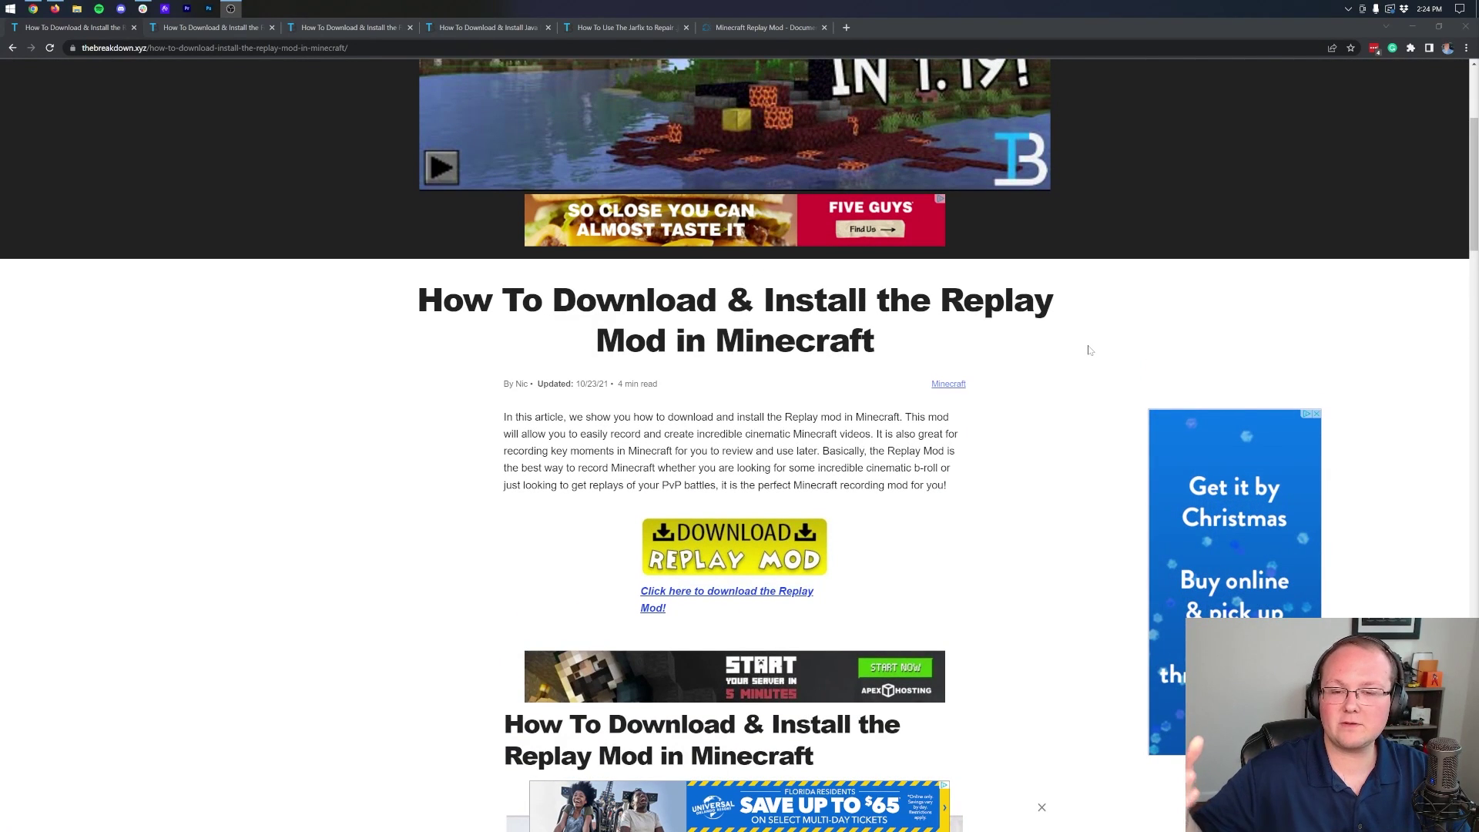
scroll(1089, 349, "down", 1)
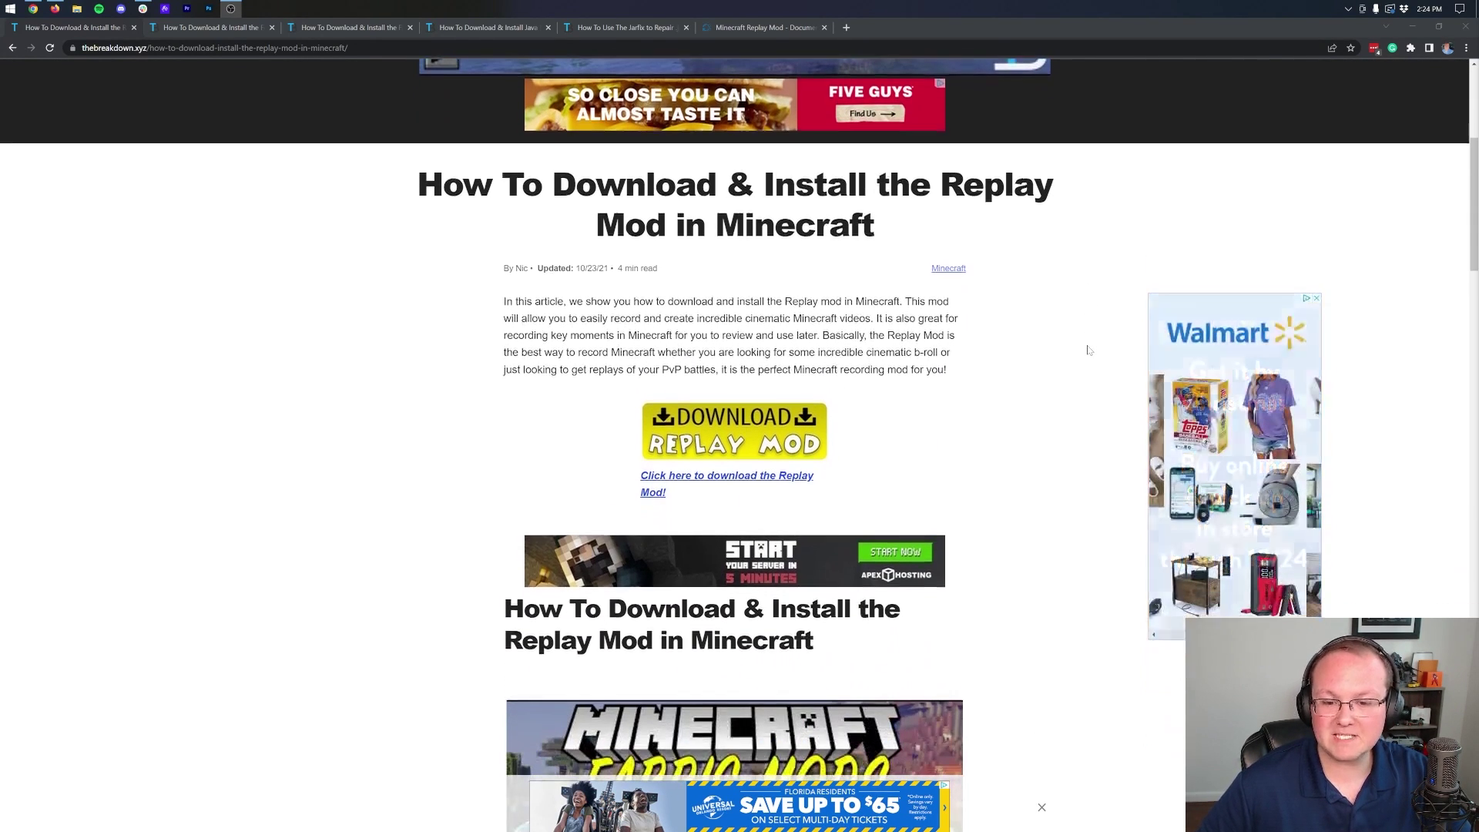
left_click_drag(744, 319, 825, 319)
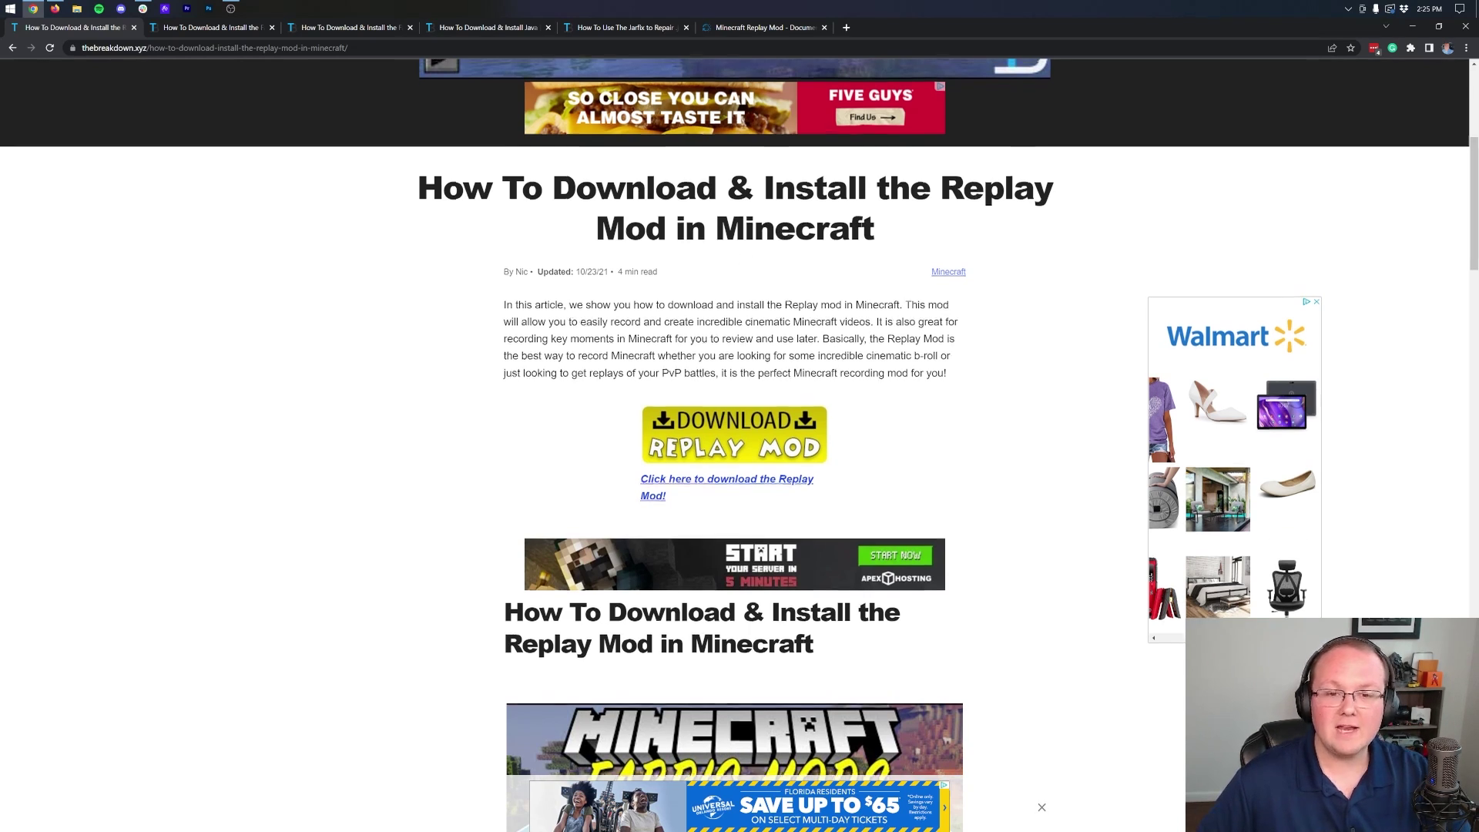
scroll(1050, 385, "up", 5)
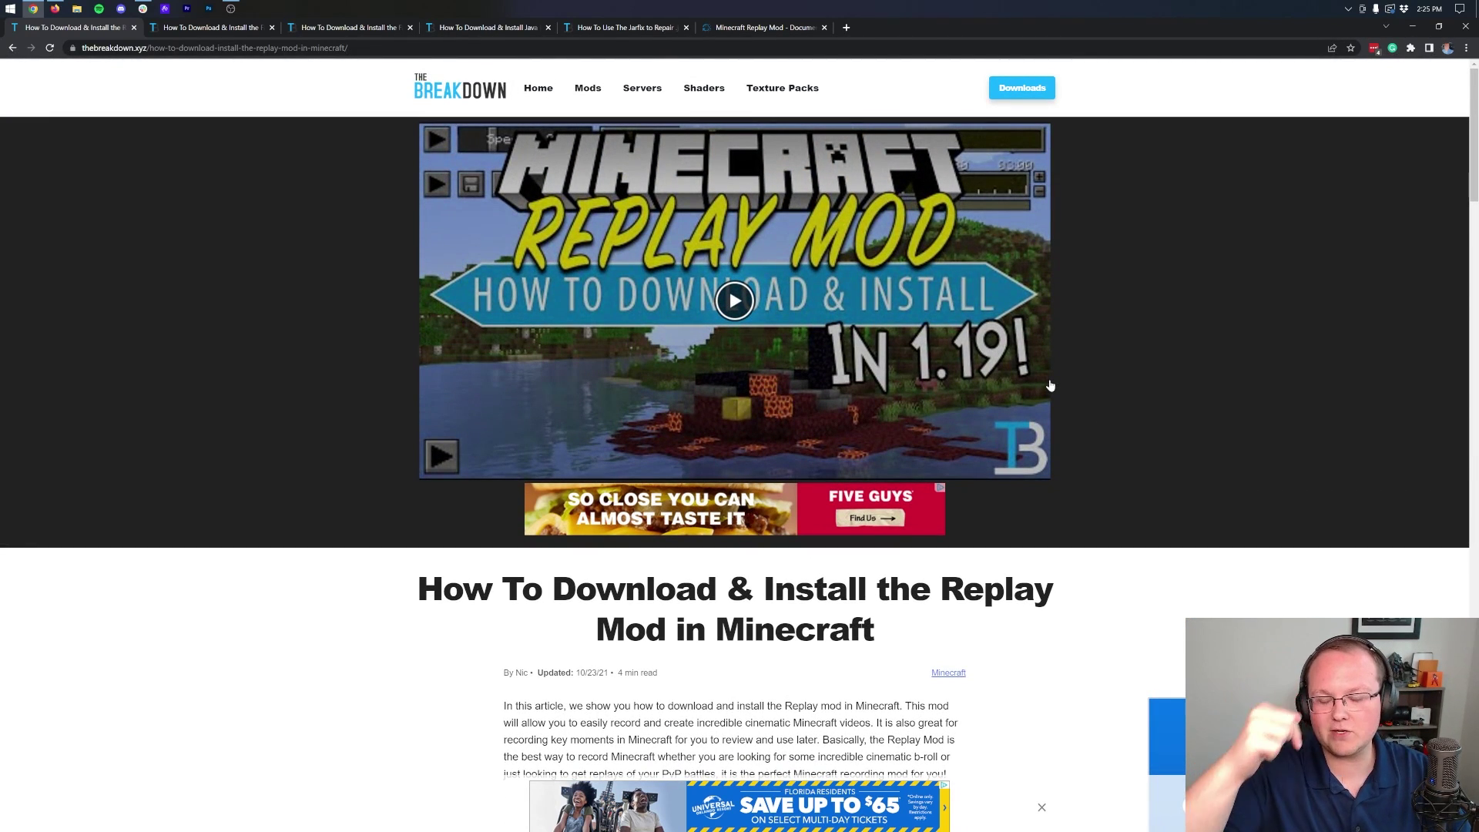
scroll(1028, 376, "down", 7)
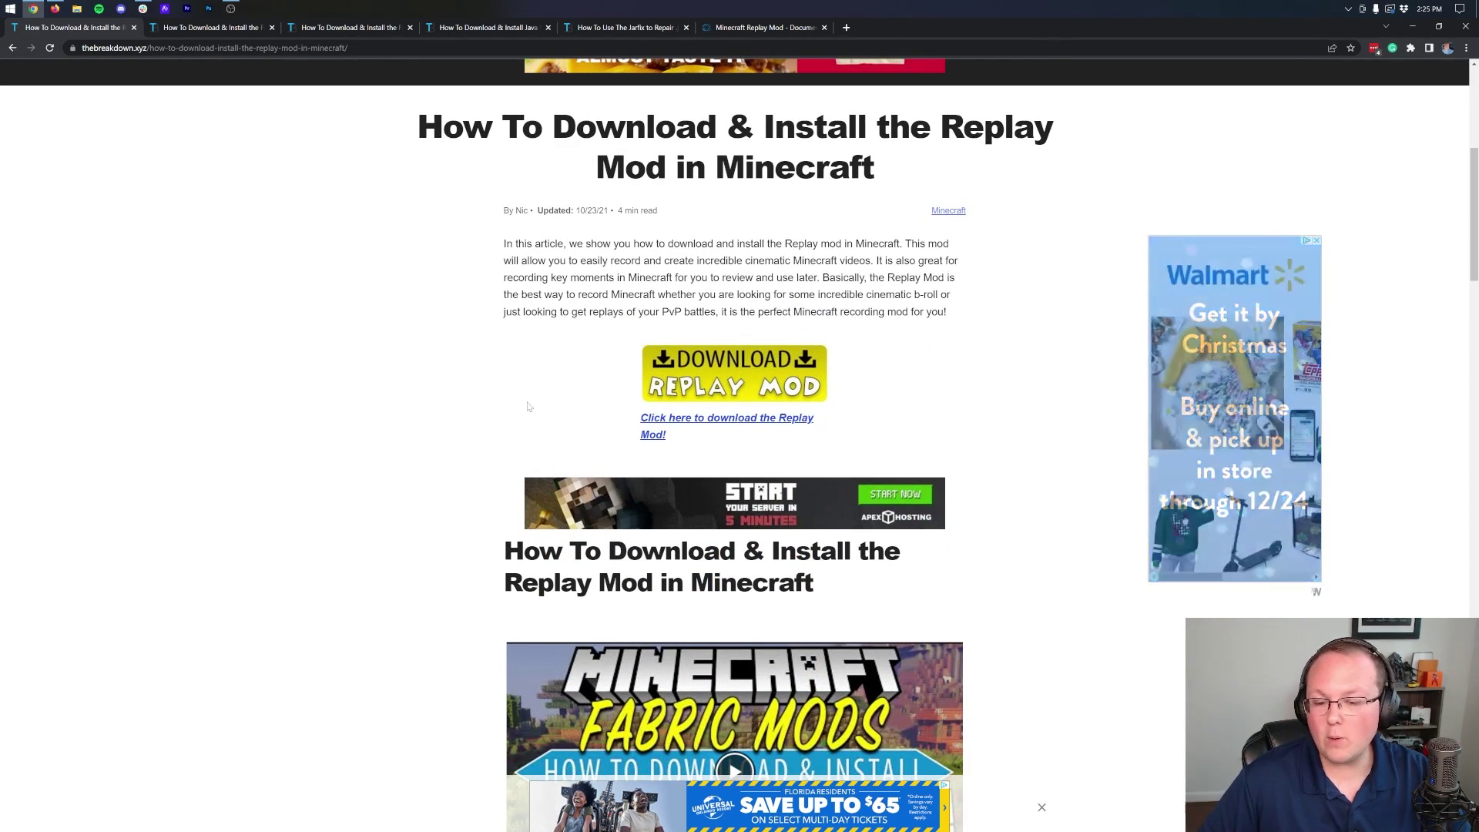
scroll(716, 335, "down", 5)
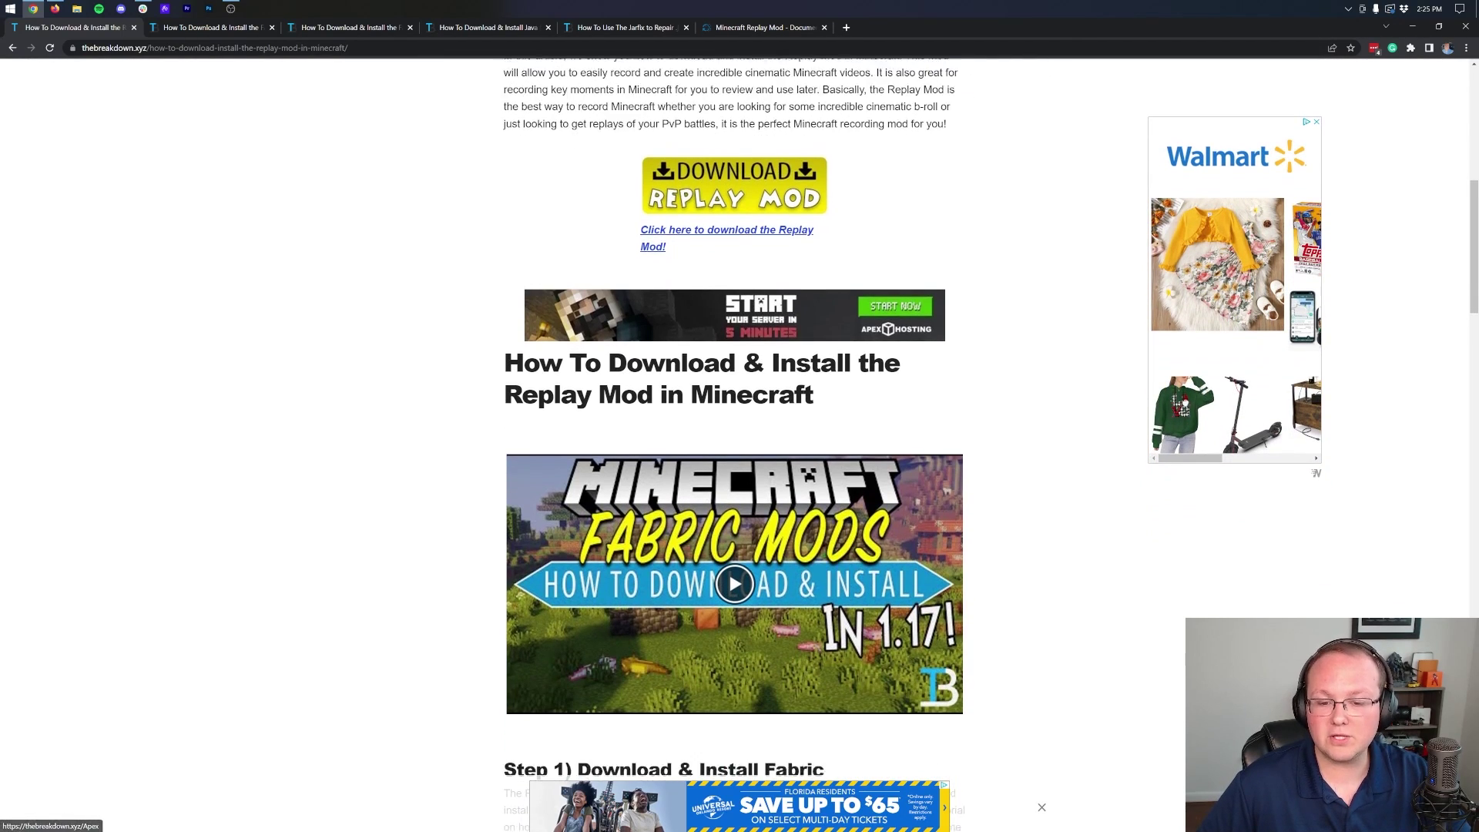
scroll(702, 395, "down", 2)
scroll(886, 446, "up", 7)
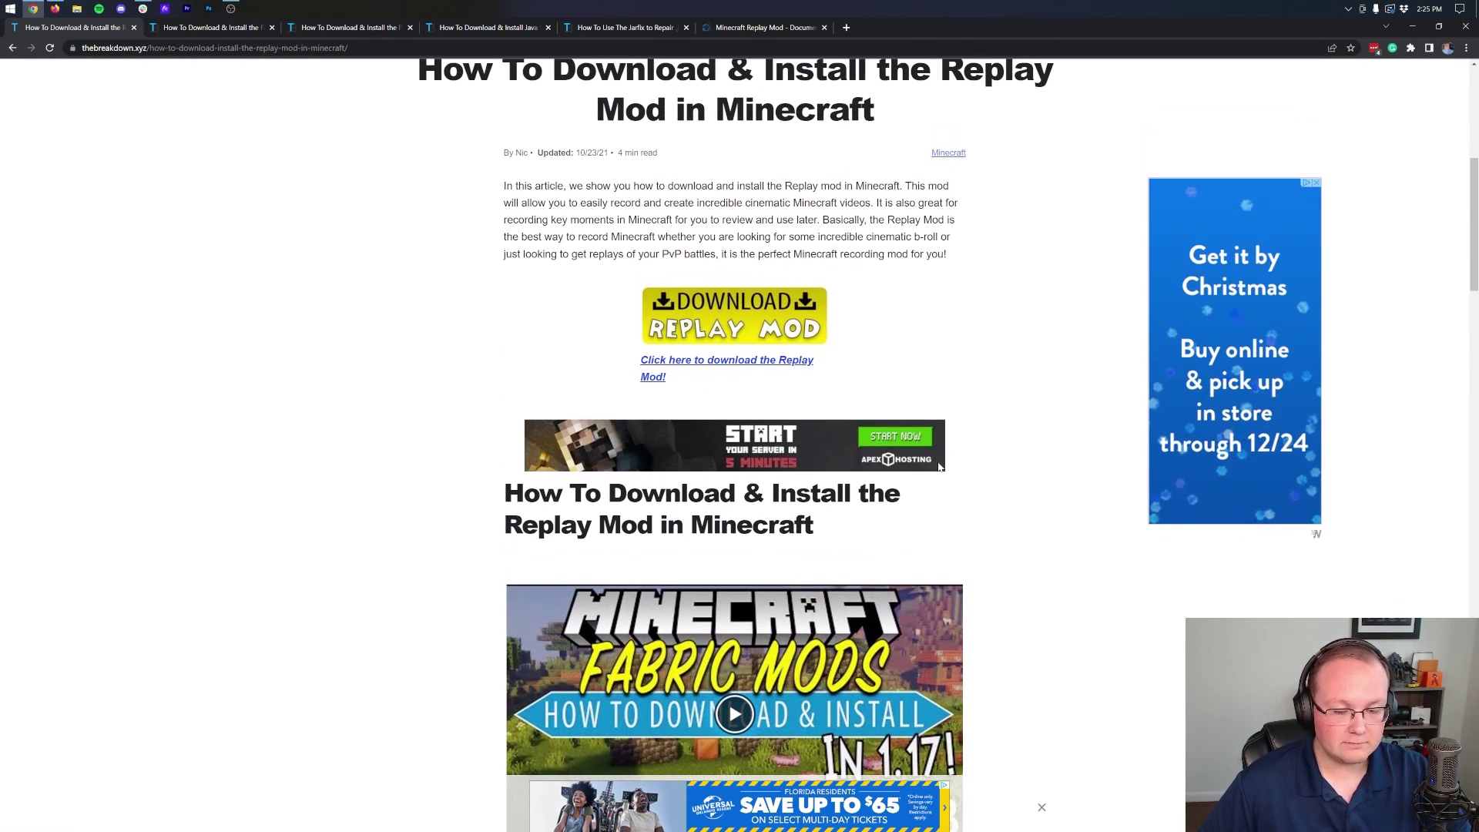
left_click(683, 326)
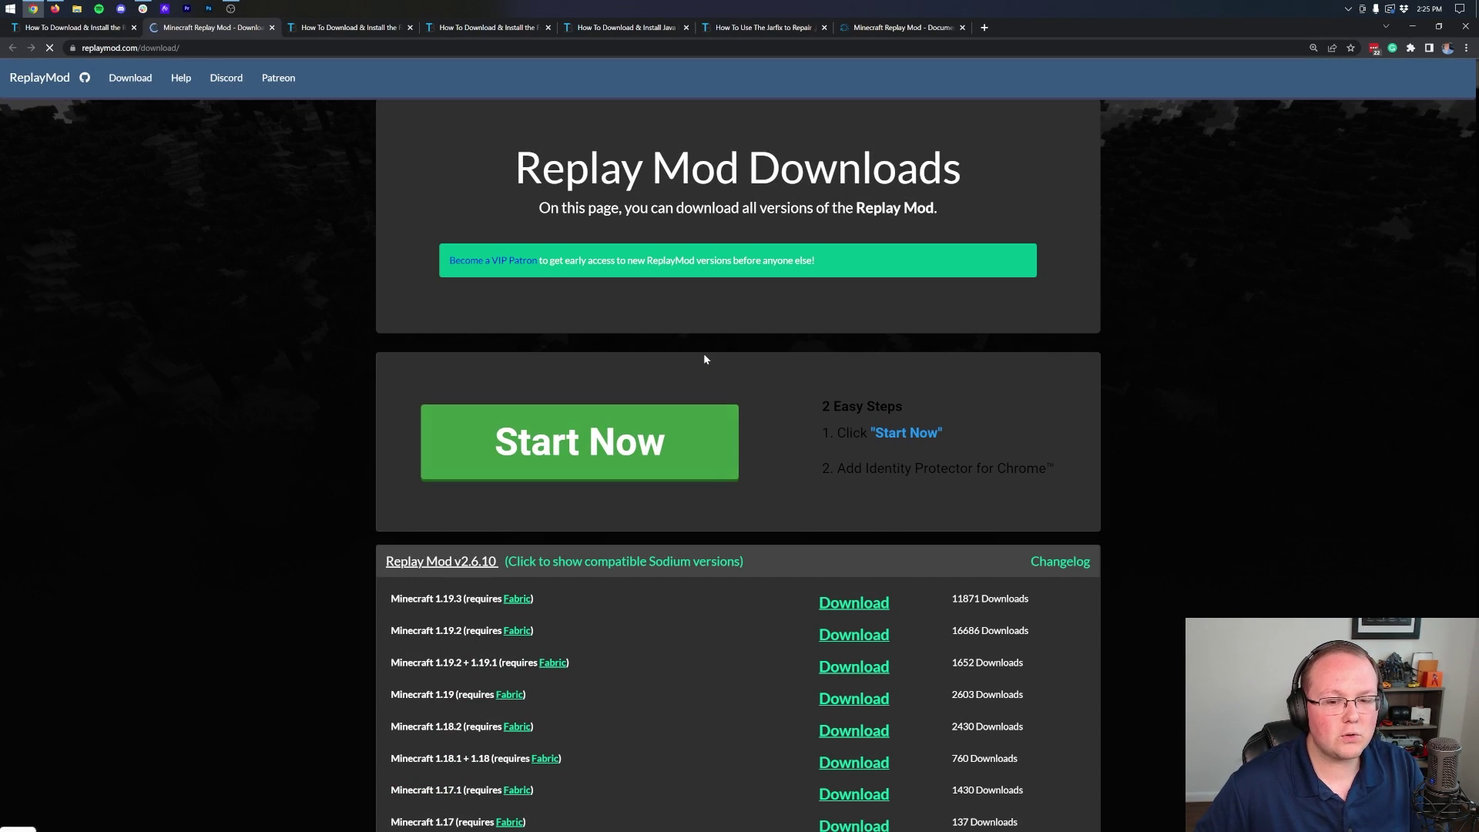
Download the Replay Mod jar for Minecraft 1.19.3 and go to the Fabric Mod Loader article
scroll(704, 353, "down", 4)
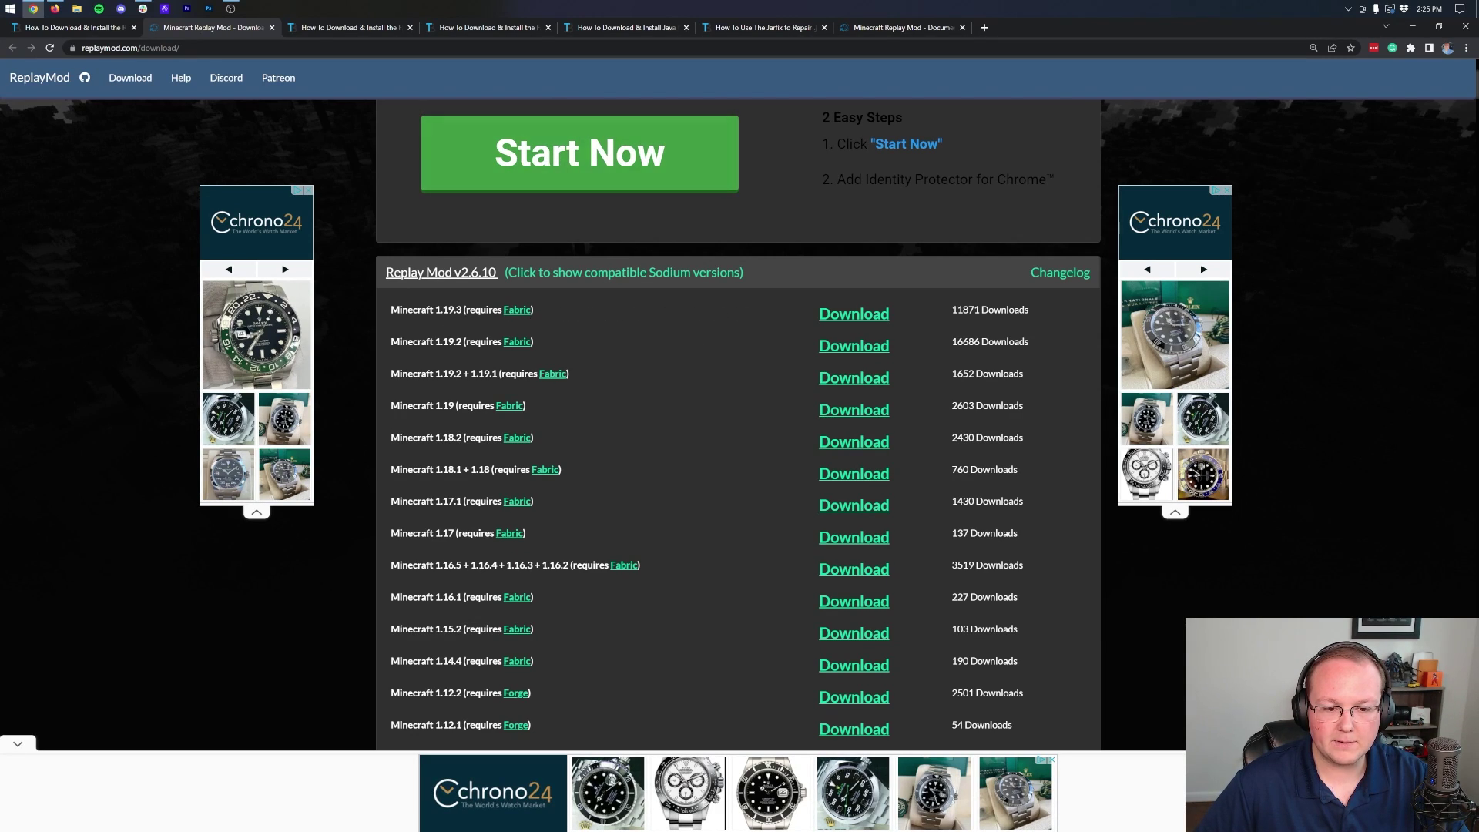
left_click(855, 315)
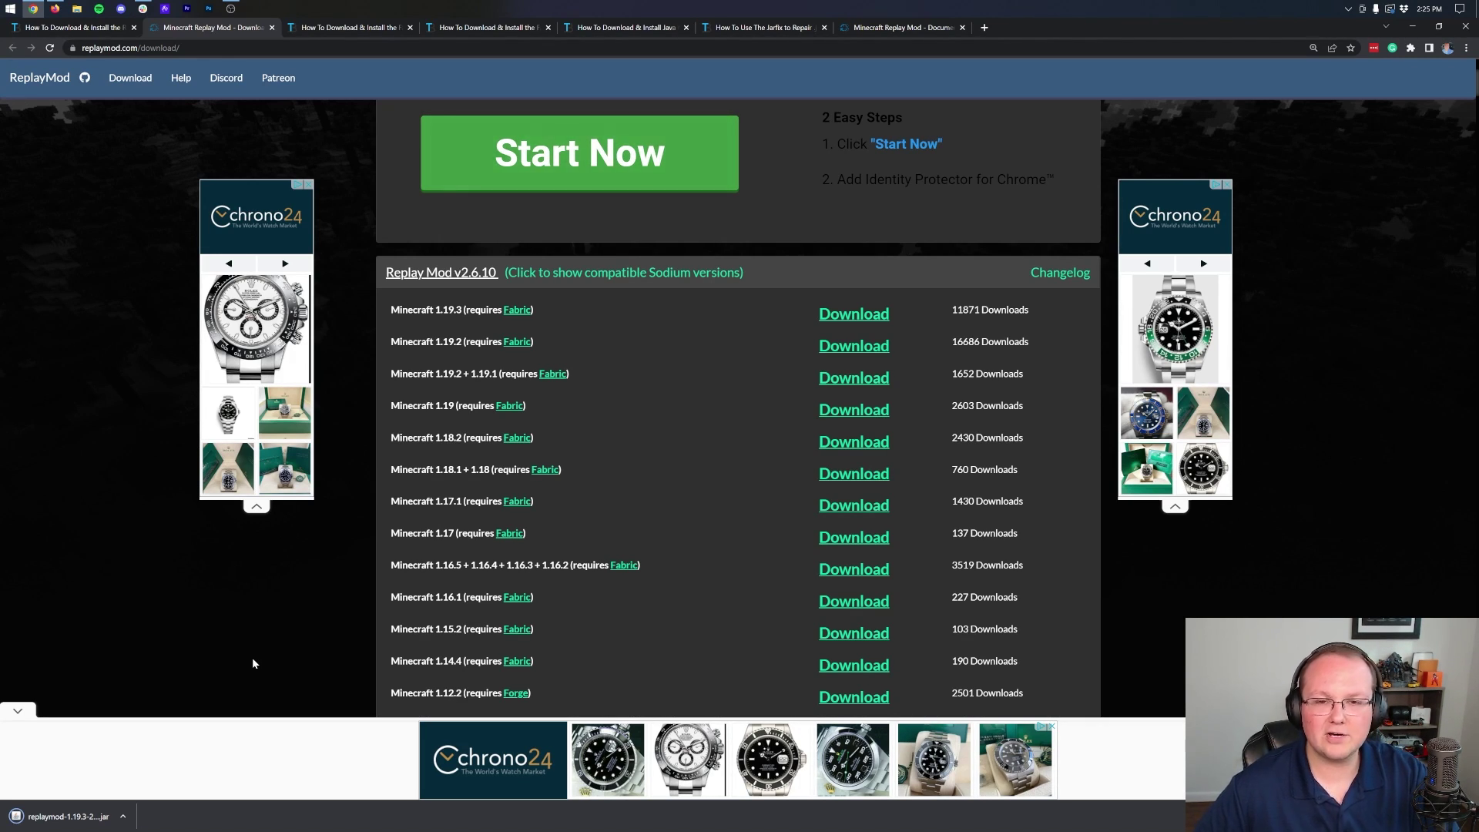
left_click(365, 30)
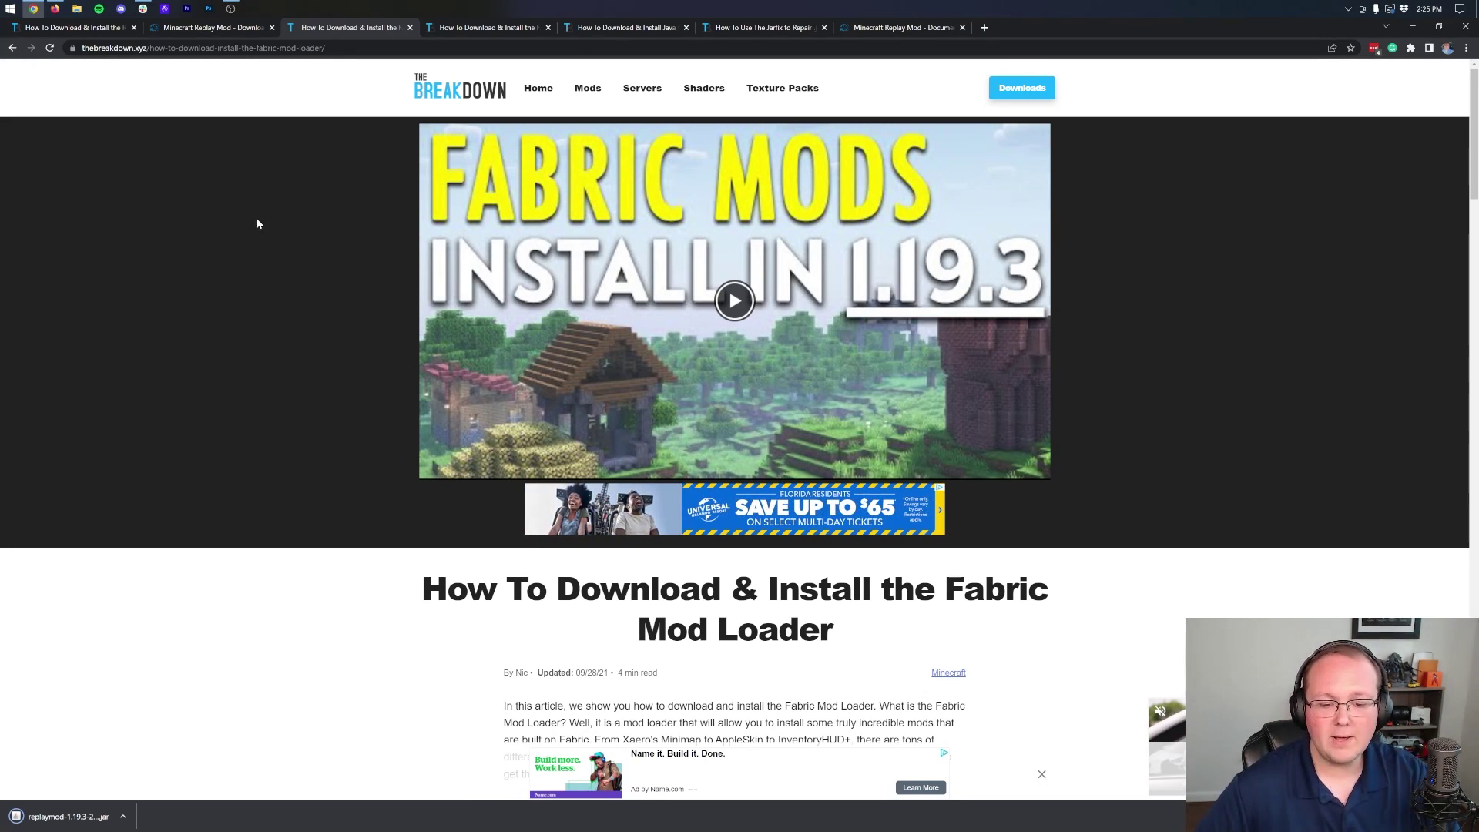
Download the Fabric installer 0.11.1 universal jar from fabricmc.net, then go to the FabricAPI article
scroll(322, 292, "down", 4)
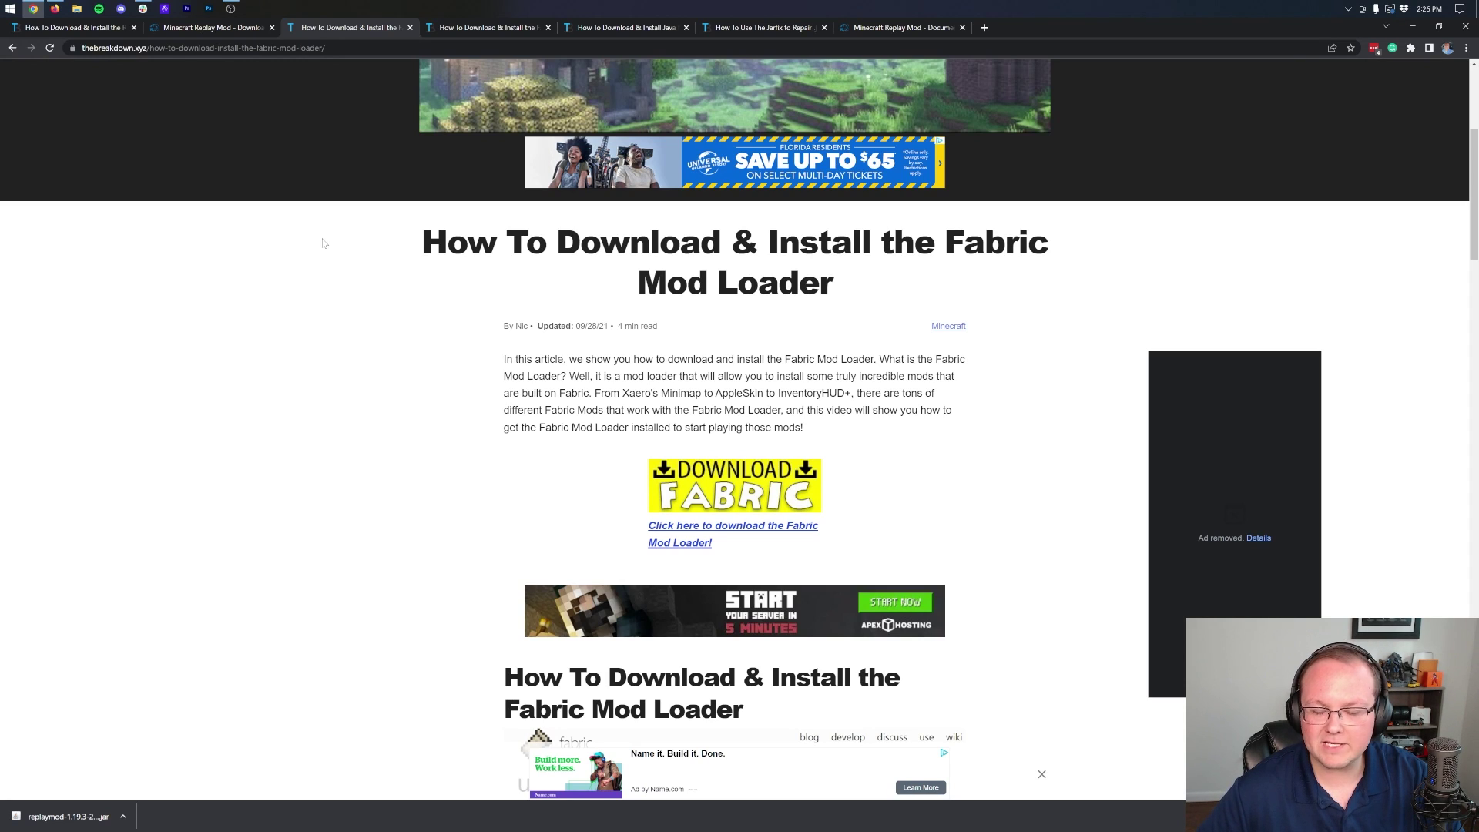
scroll(363, 215, "up", 4)
scroll(364, 215, "down", 7)
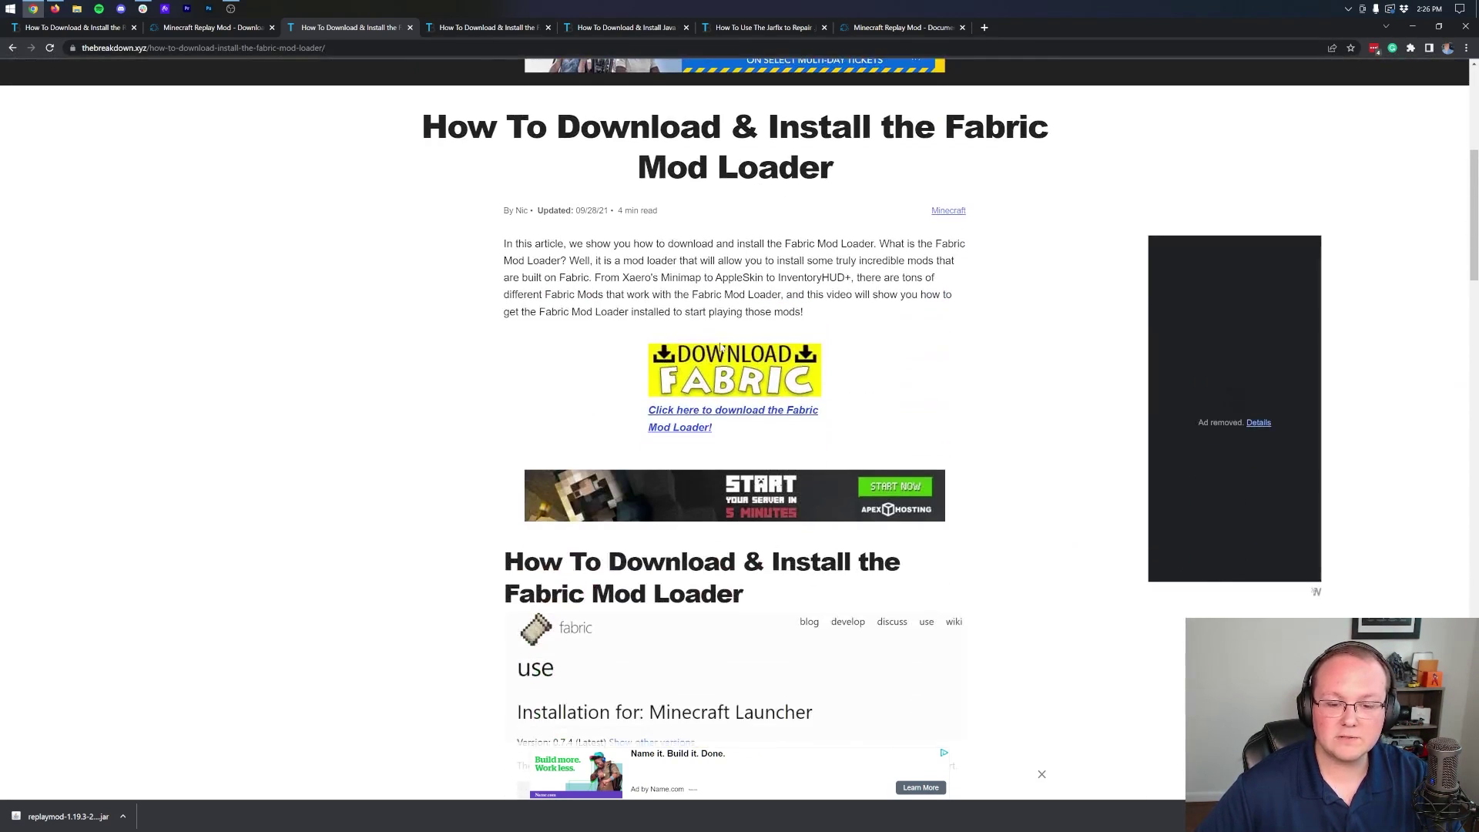
scroll(731, 388, "up", 3)
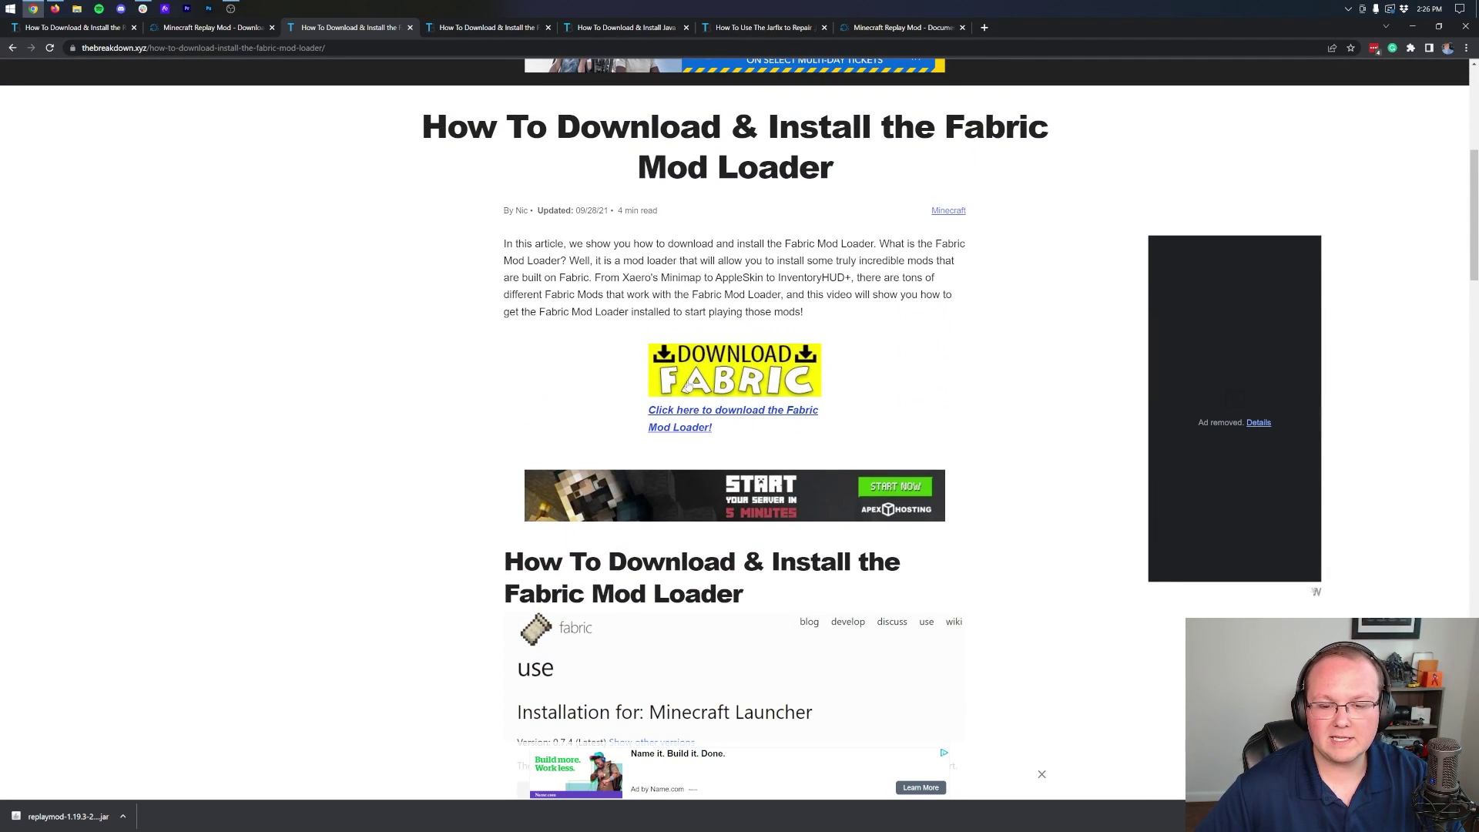
left_click(687, 385)
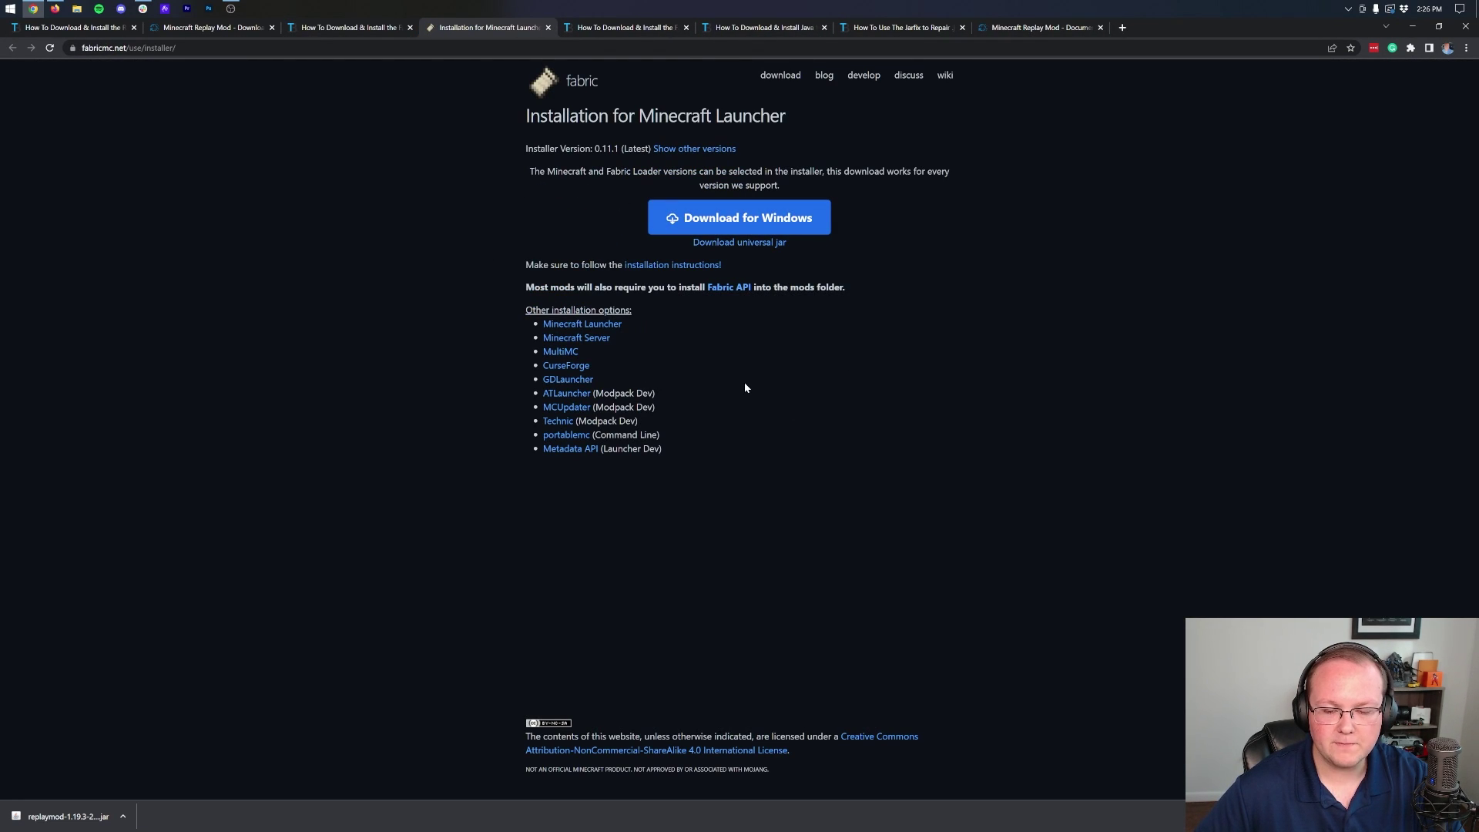
left_click(737, 245)
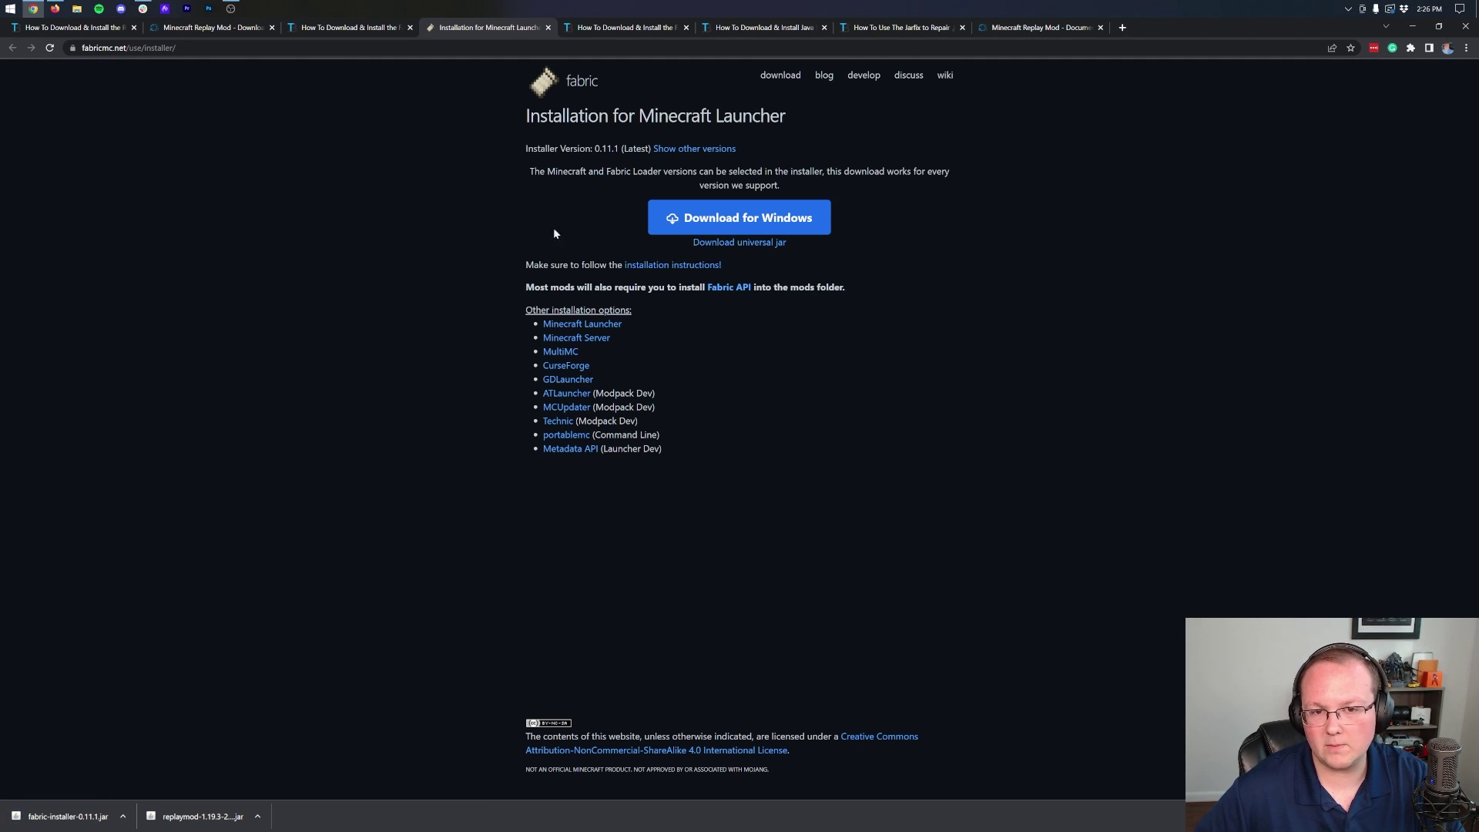
key("ctrl+Tab")
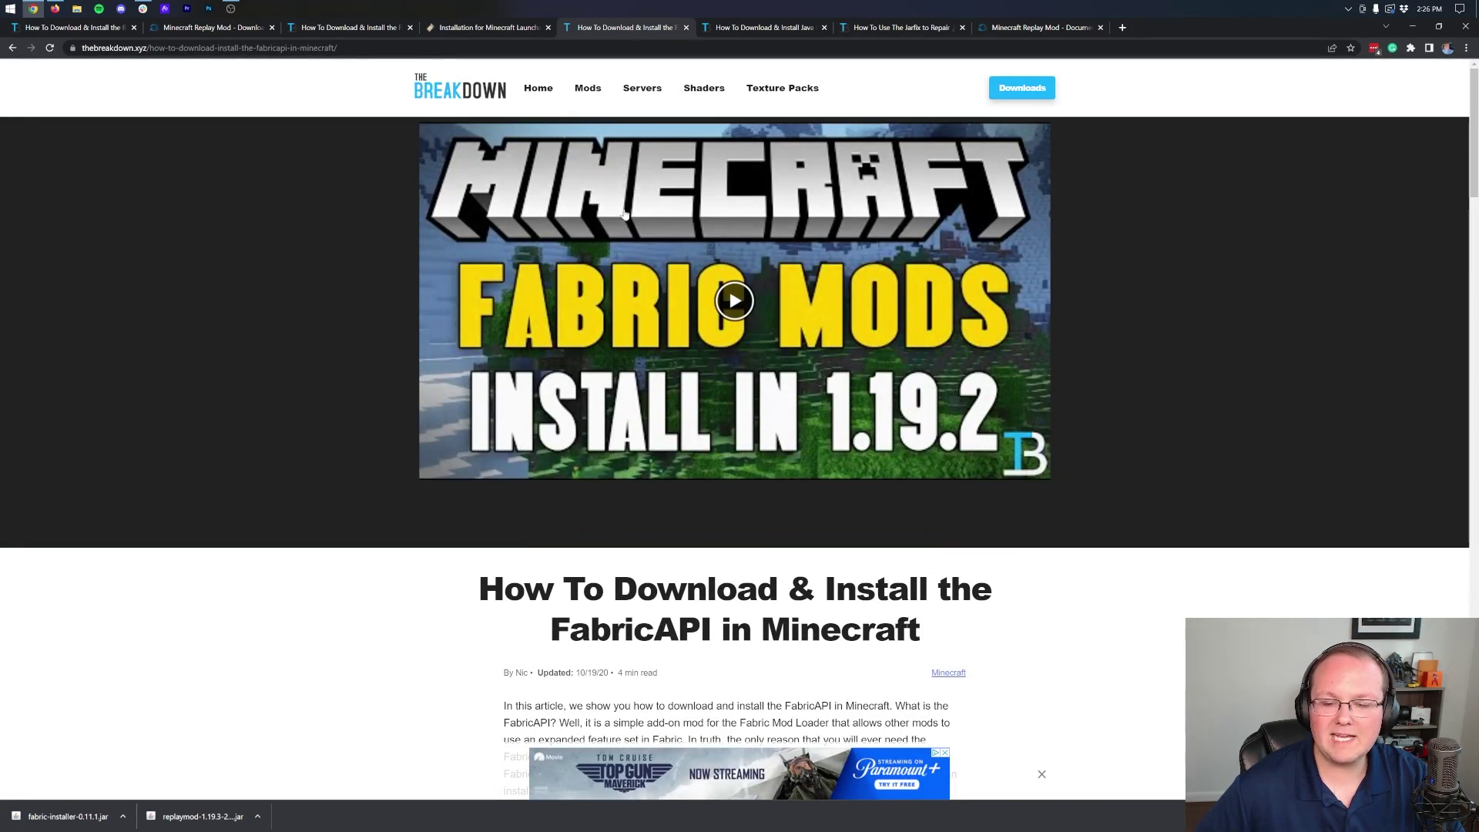
Download the newest Minecraft 1.19.3 Fabric API file from CurseForge, then minimize Chrome
scroll(735, 428, "down", 4)
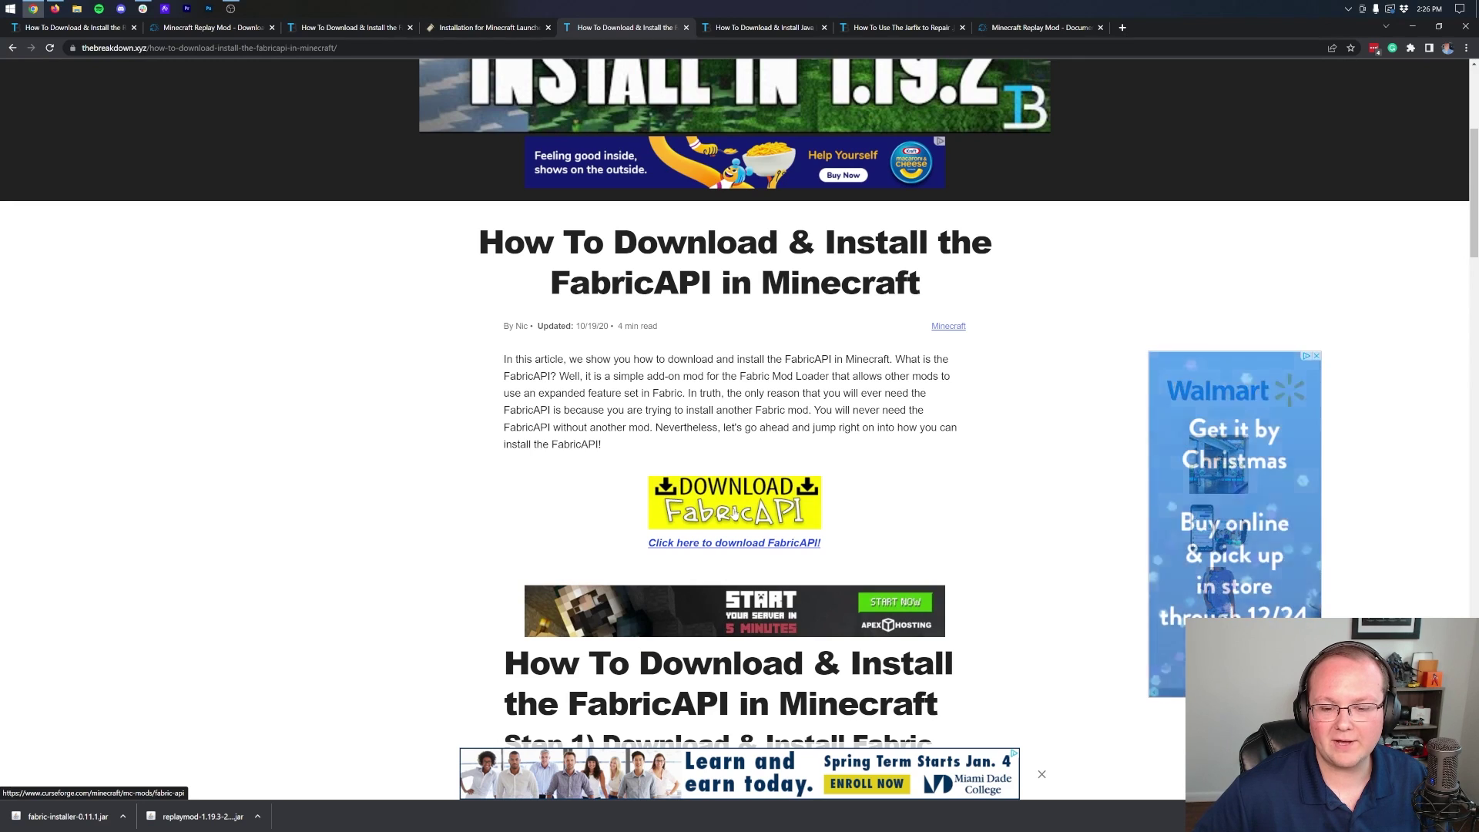
left_click(734, 542)
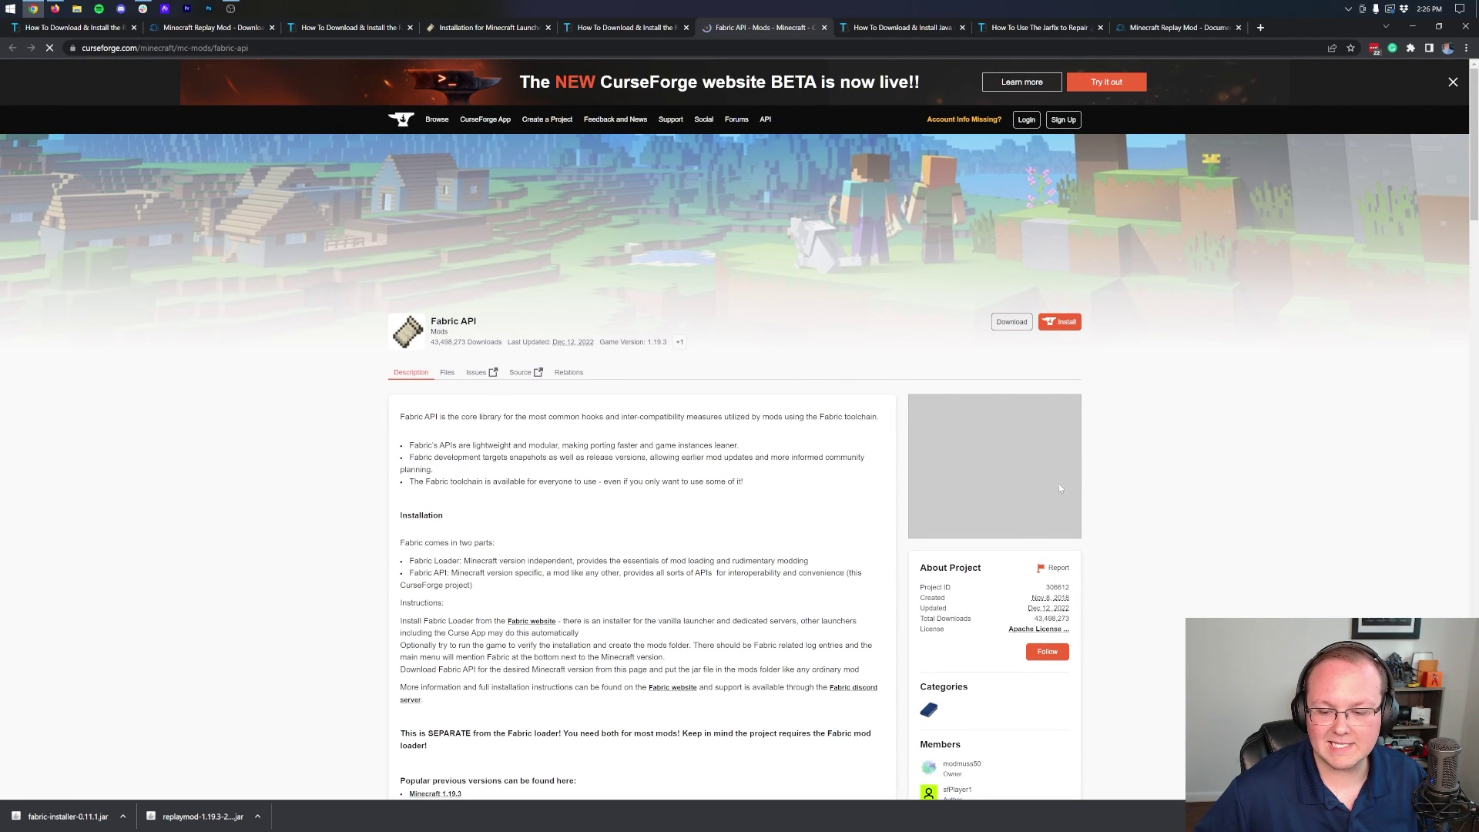
scroll(1060, 488, "down", 6)
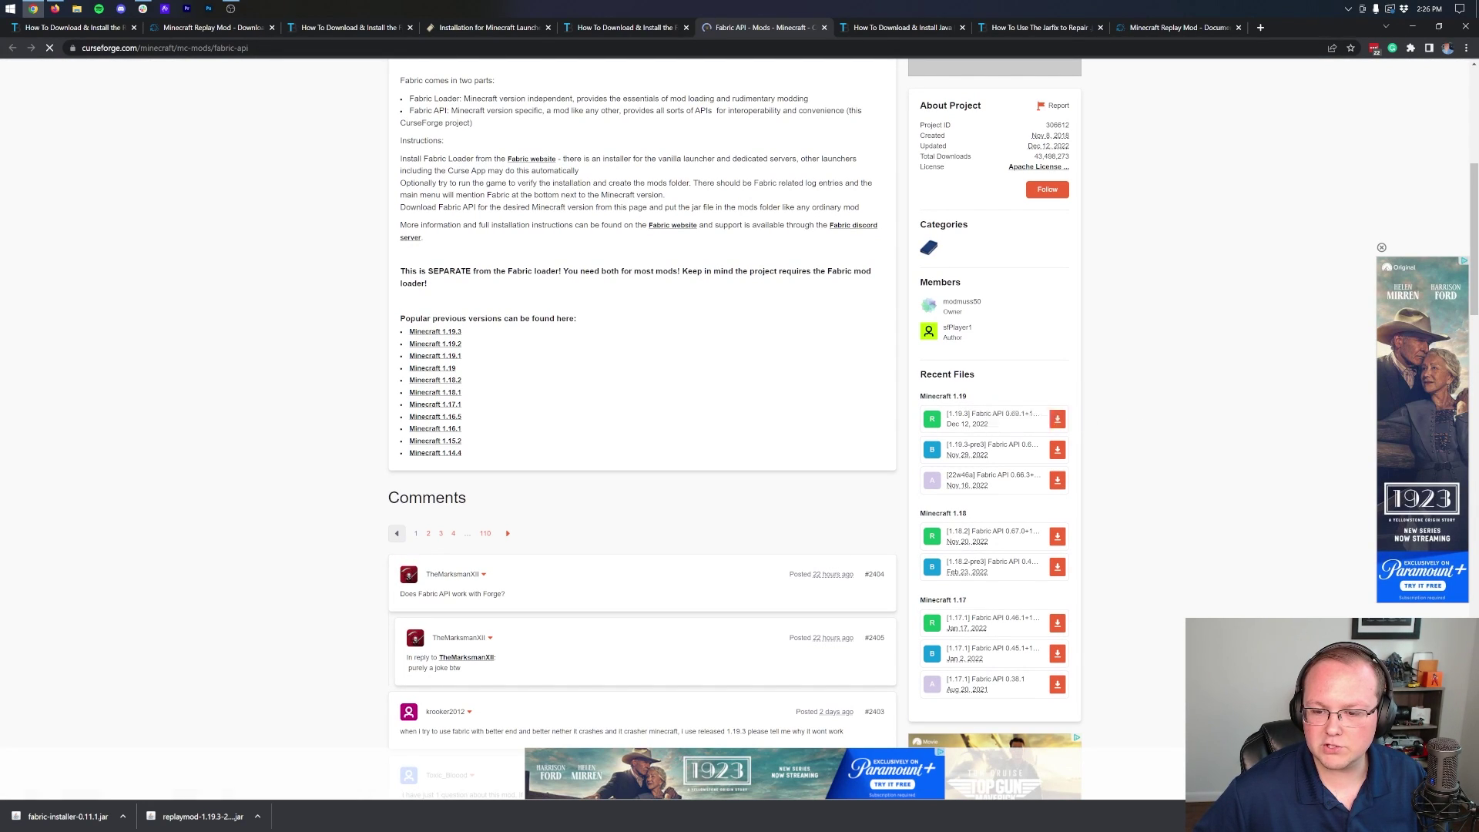
left_click(1058, 419)
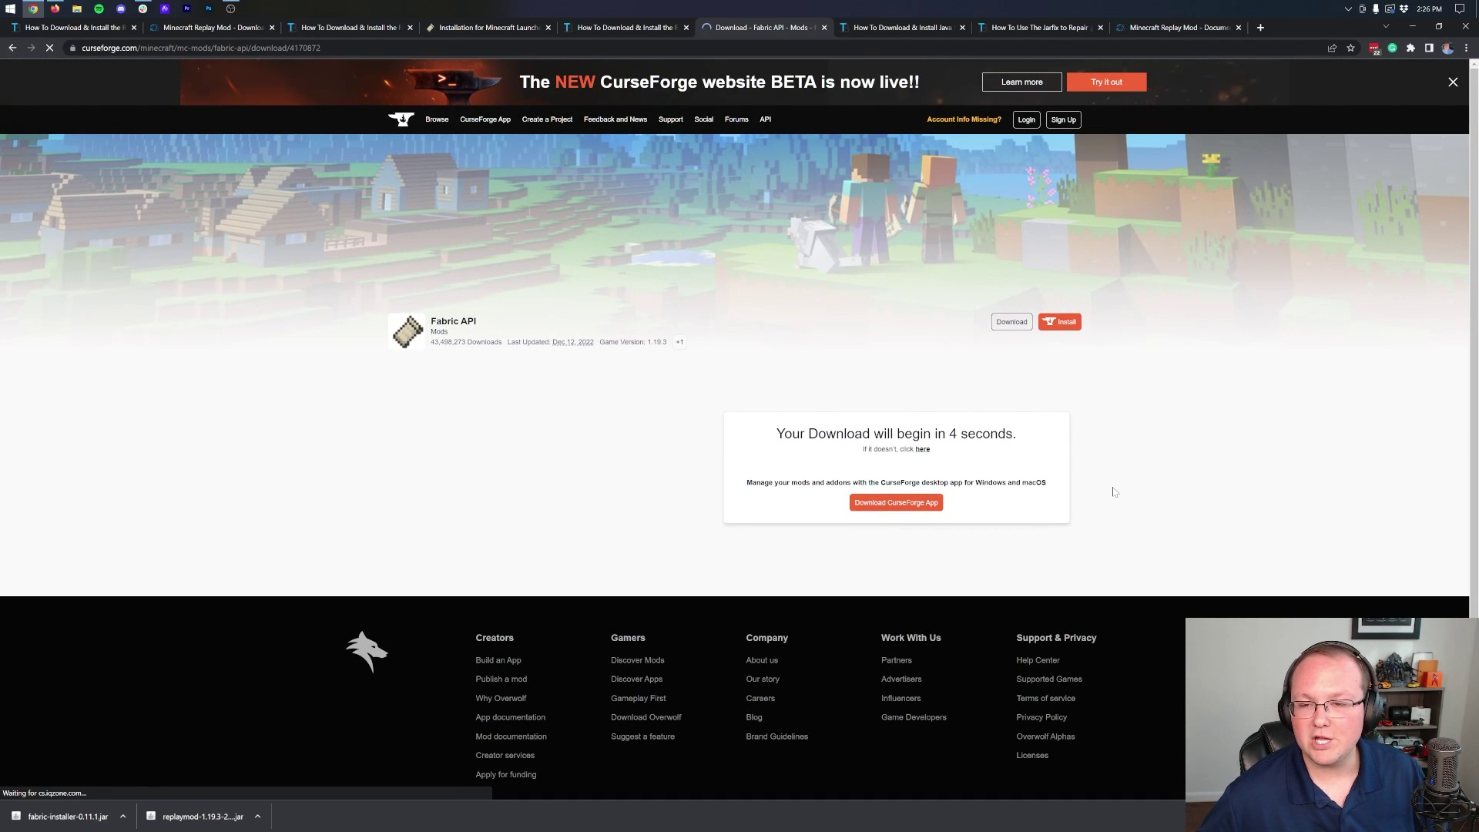
left_click(878, 31)
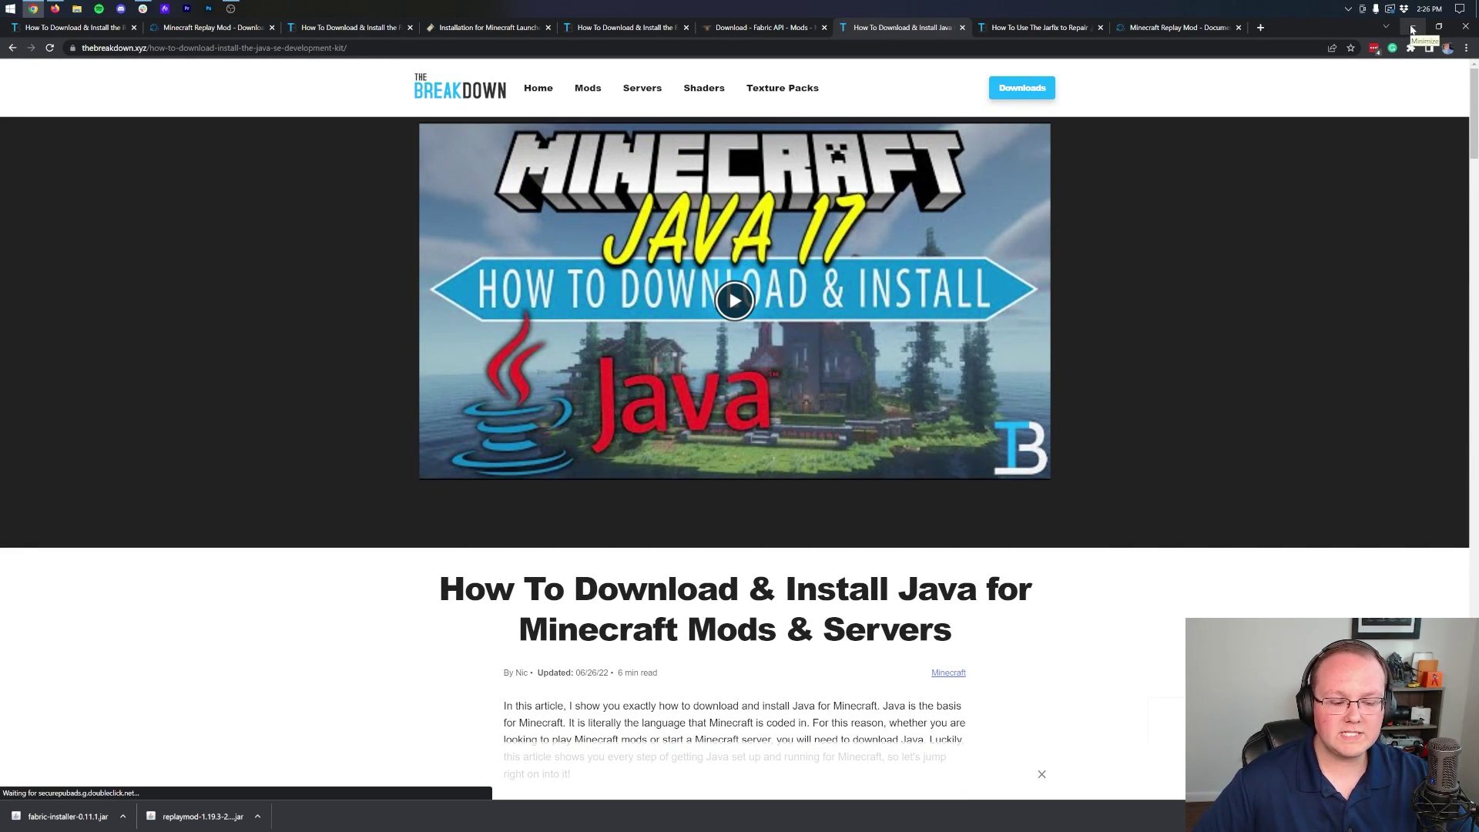
left_click(1413, 29)
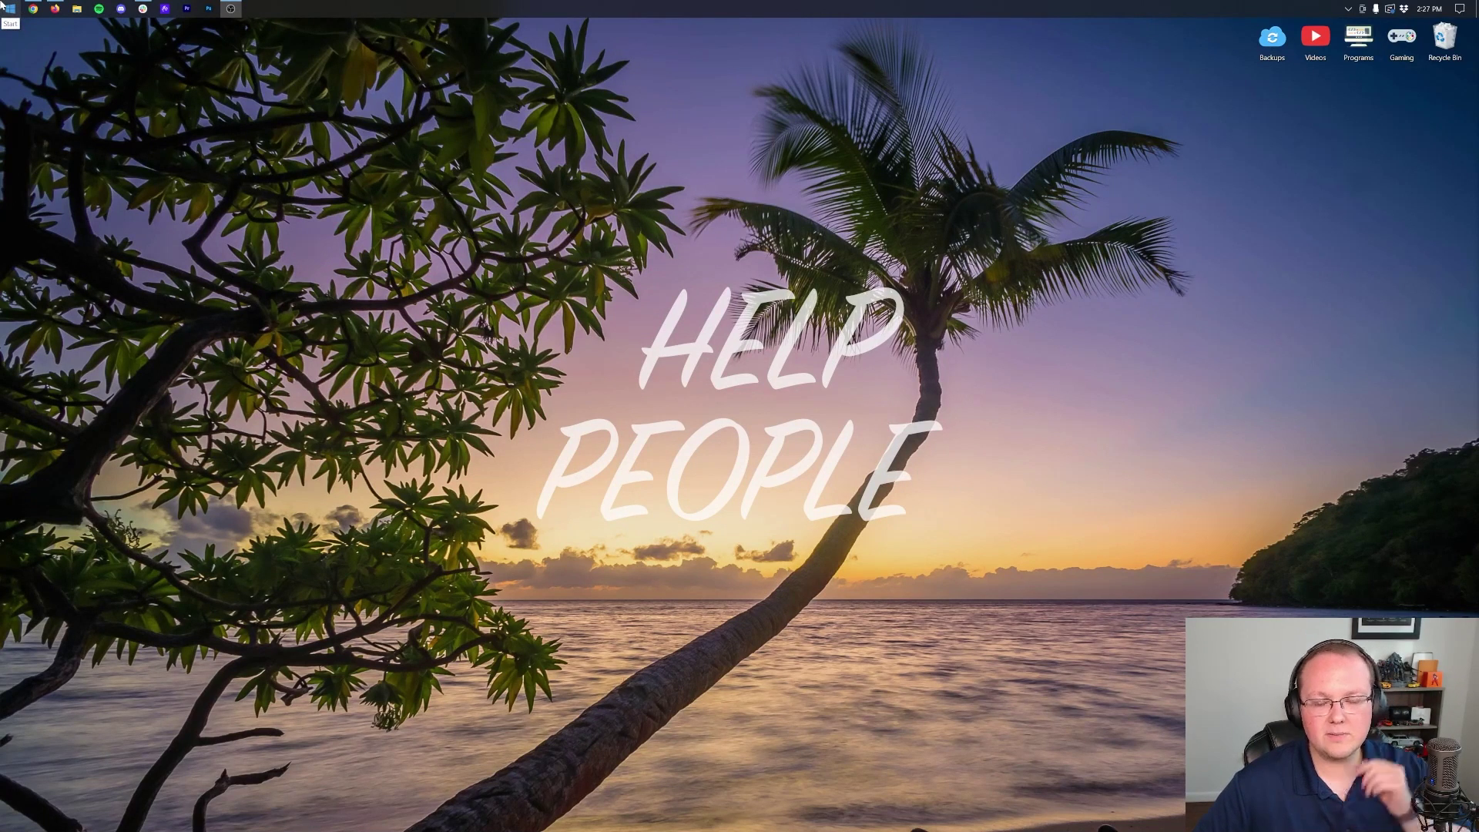
Open File Explorer through Start search and show the Downloads folder
left_click(2, 5)
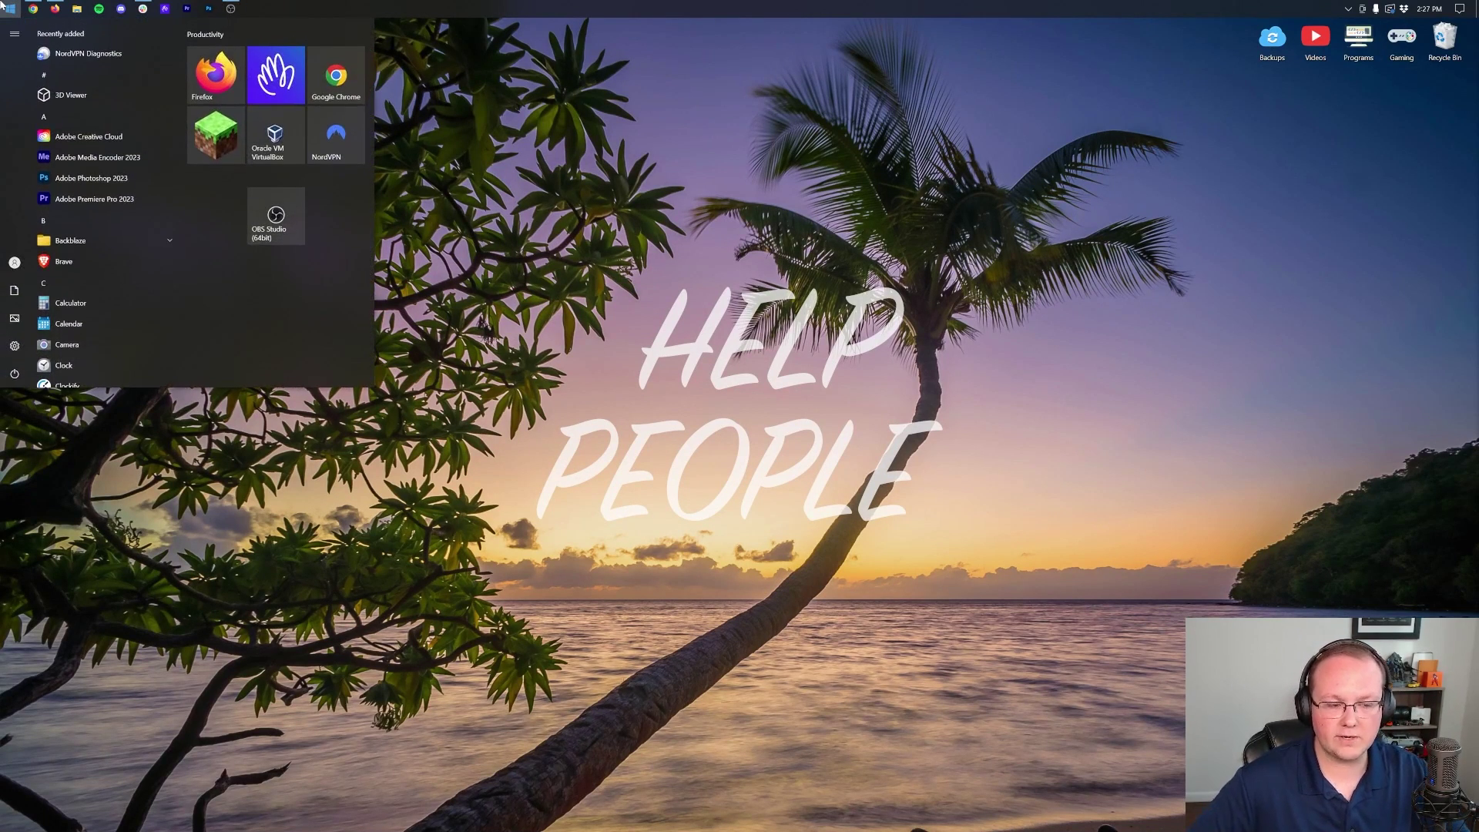
type("down")
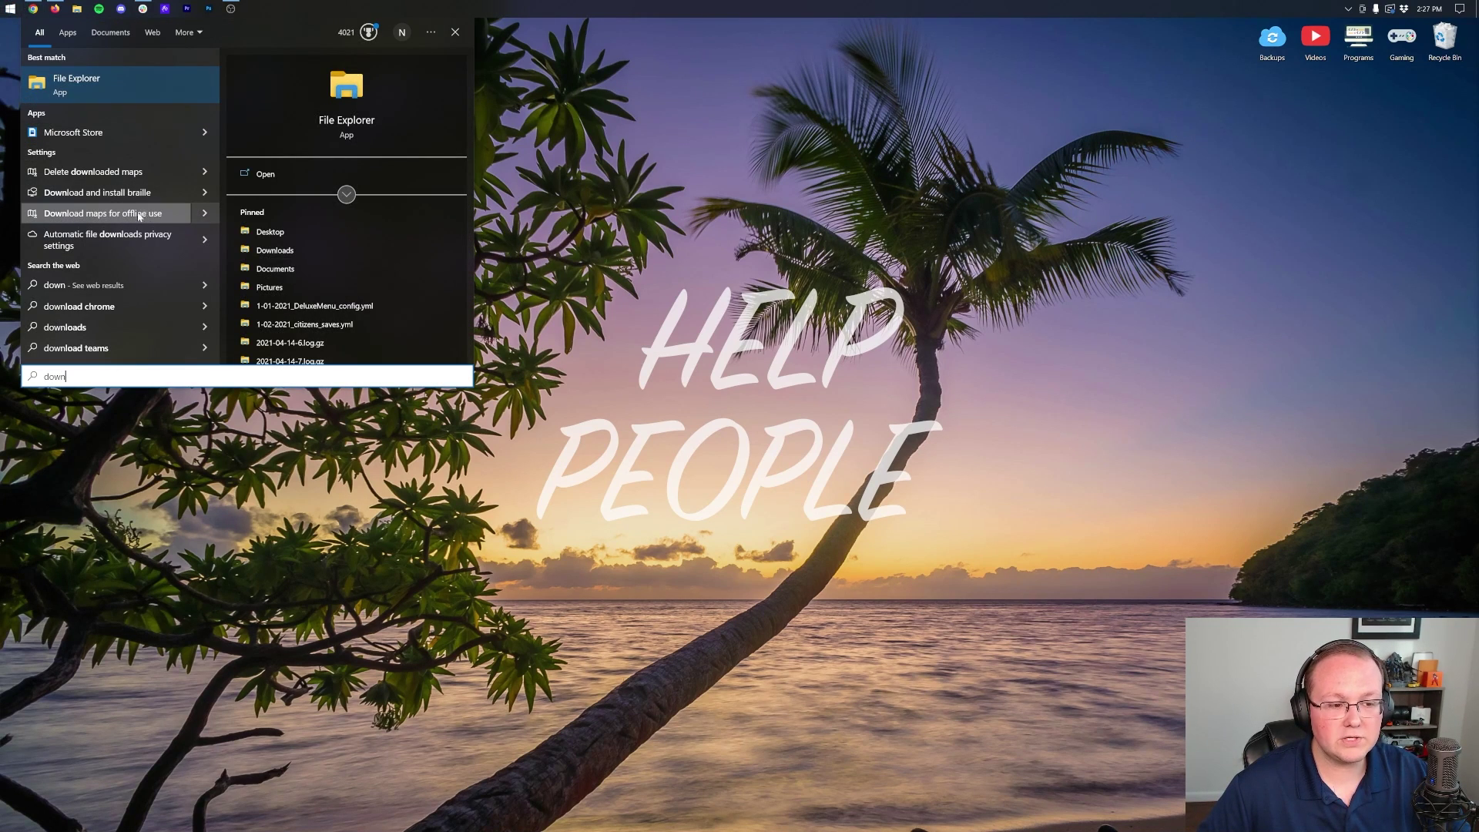
left_click(82, 93)
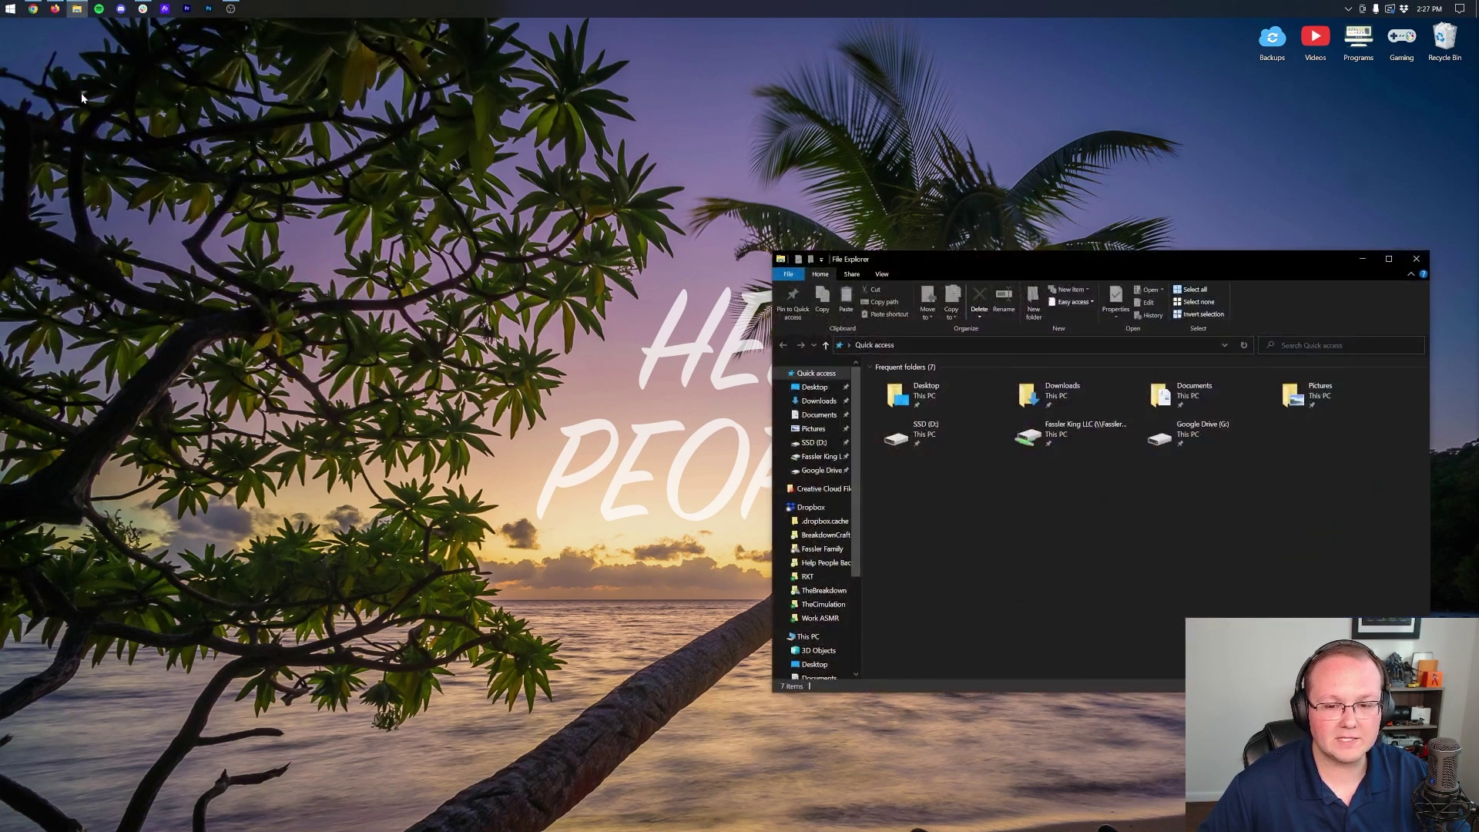
left_click_drag(824, 263, 454, 174)
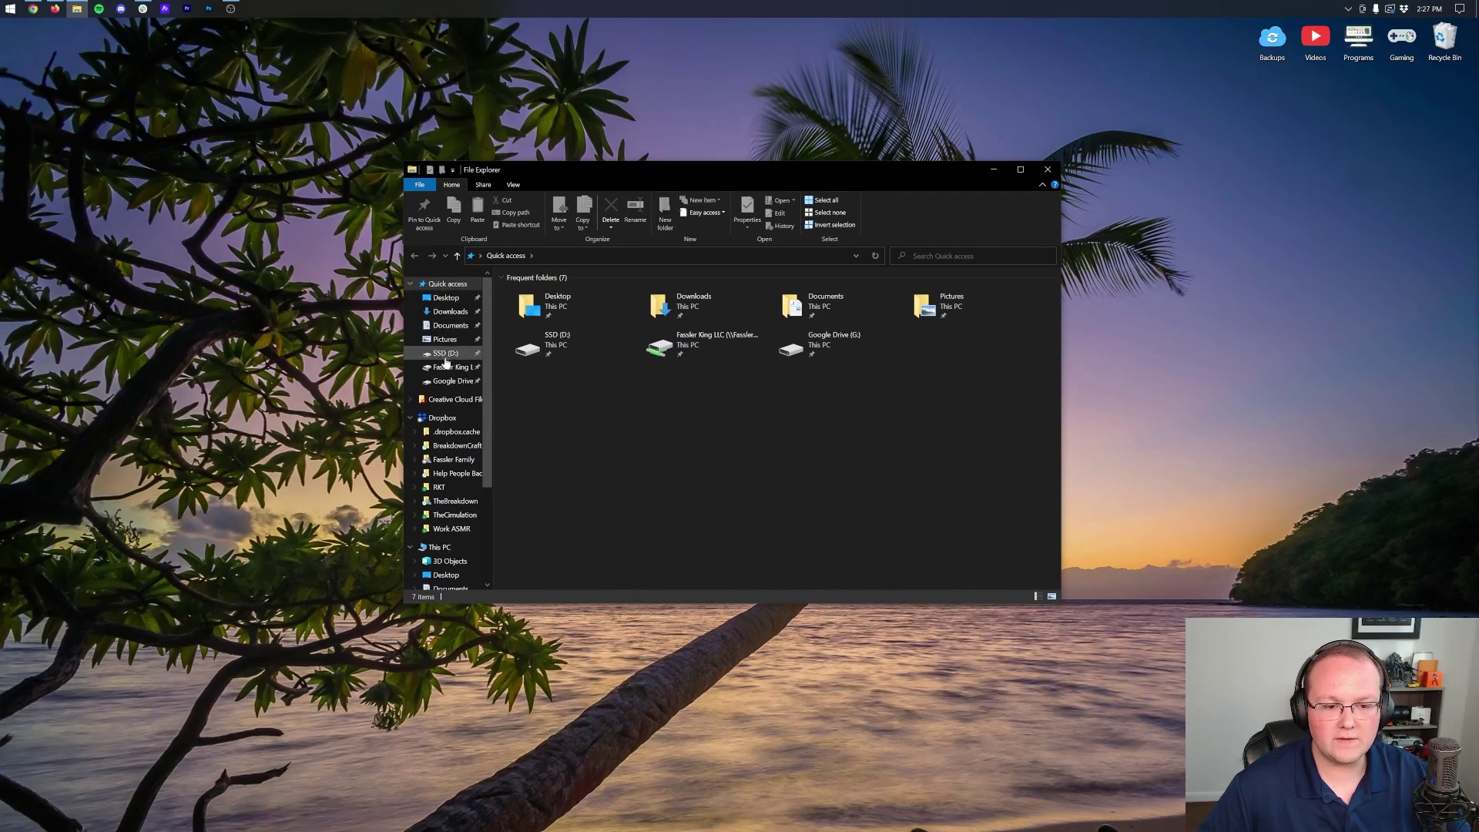
scroll(457, 347, "down", 4)
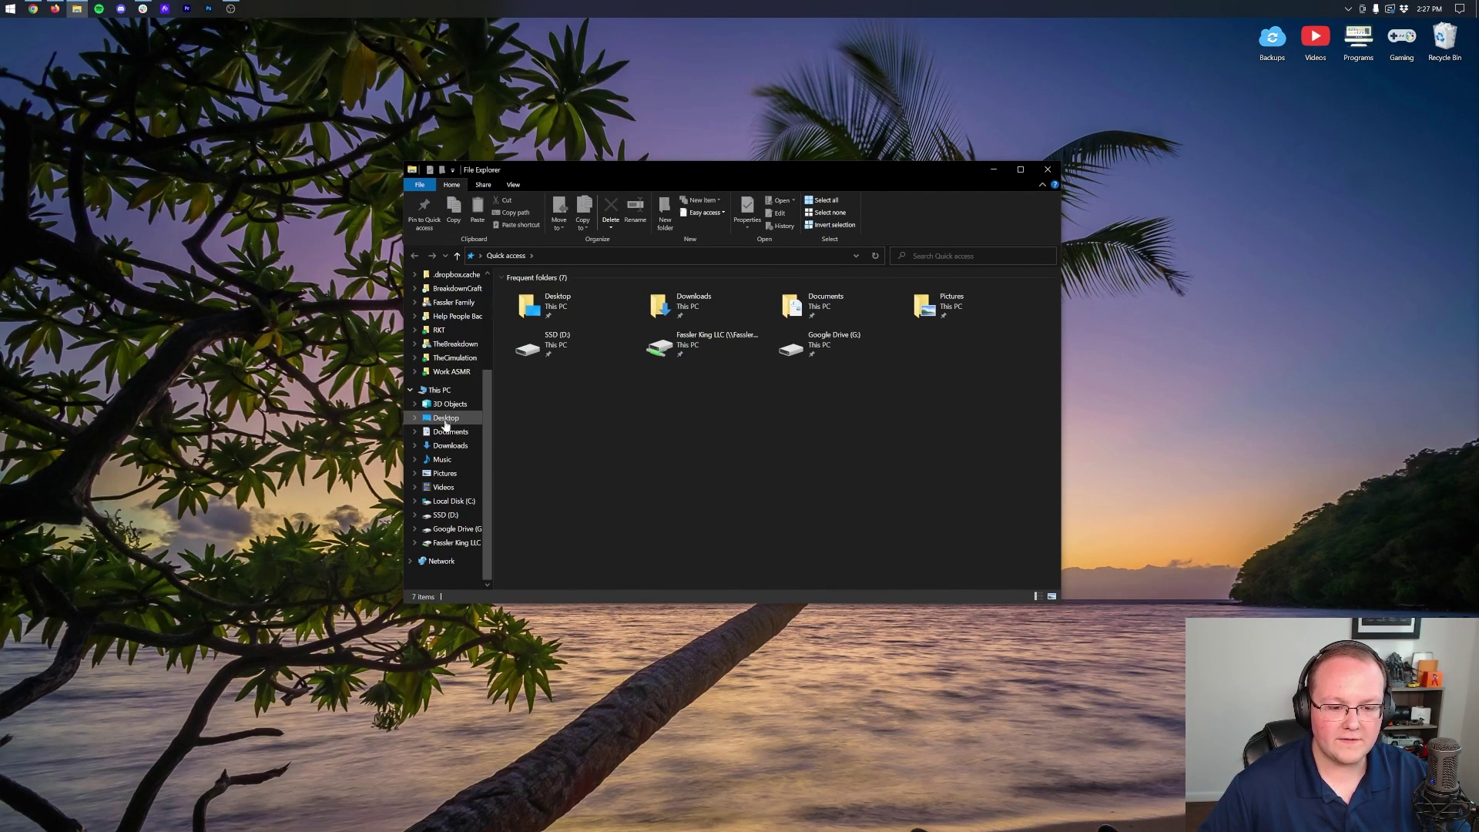
left_click(447, 446)
Move the three downloaded jar files onto the desktop and close Explorer
left_click_drag(575, 395, 574, 306)
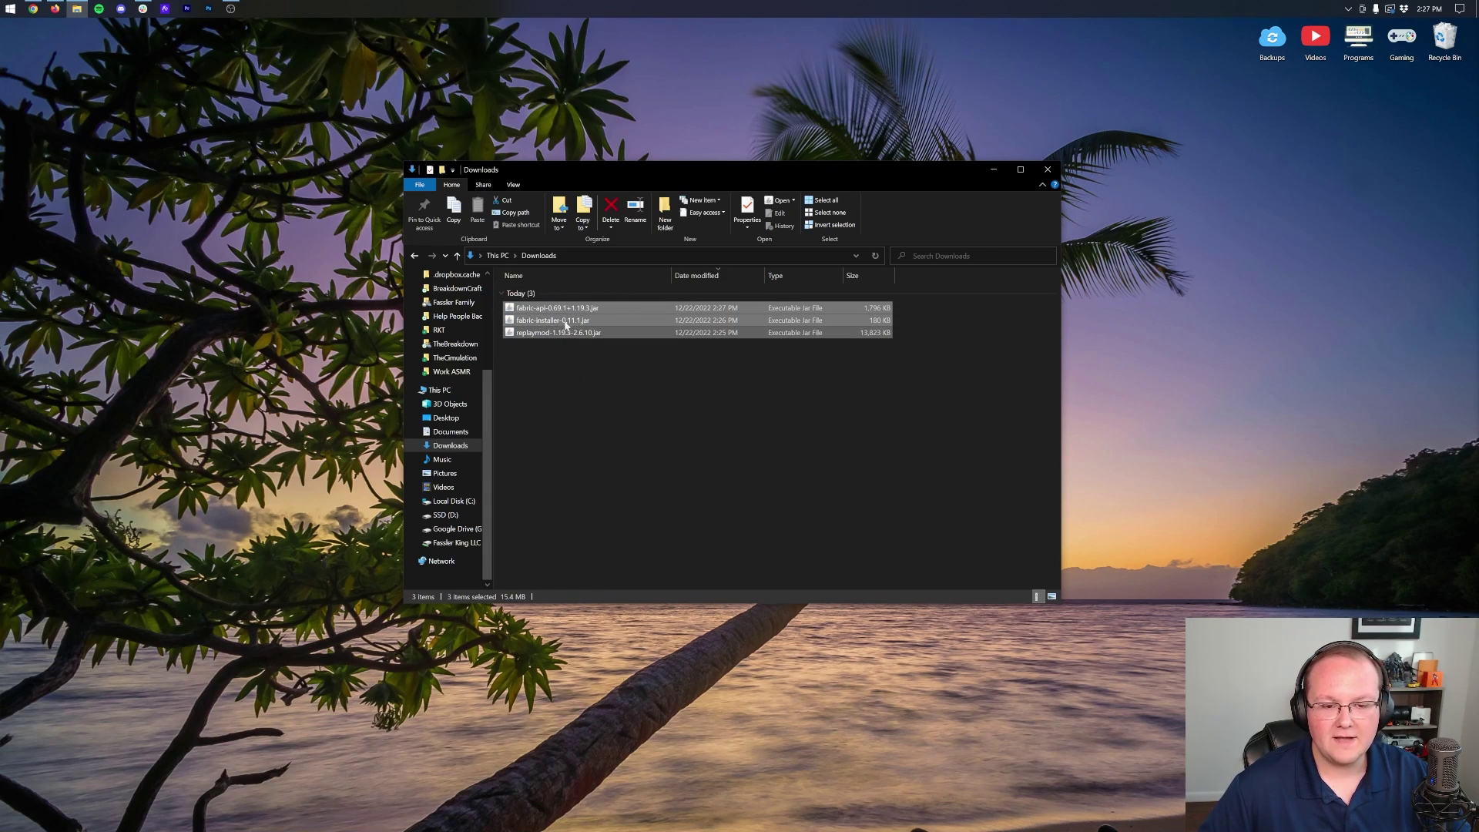
left_click_drag(539, 331, 372, 236)
left_click(359, 157)
left_click(1048, 168)
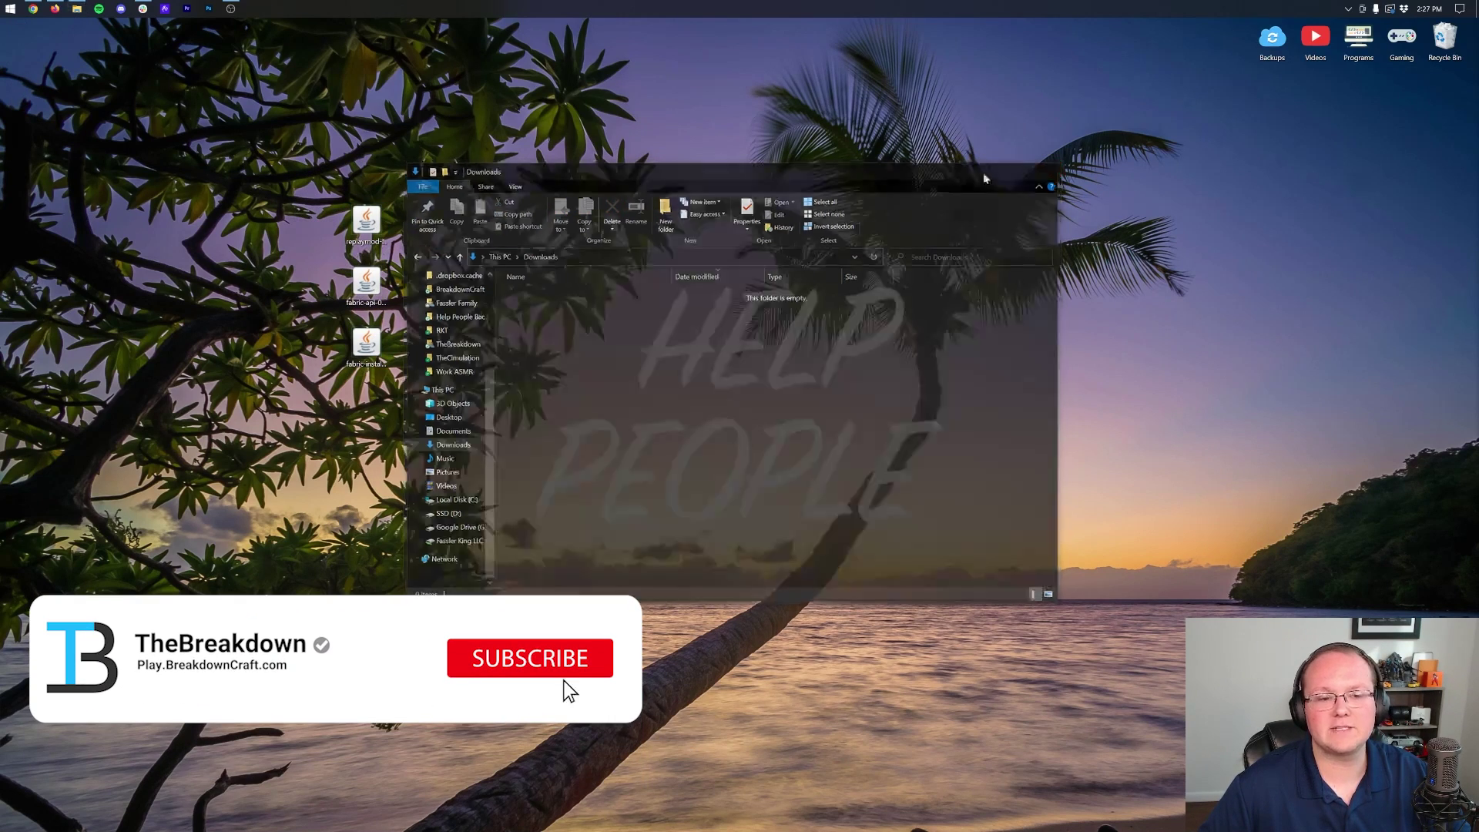
Arrange the replaymod, Fabric API and Fabric installer jars on the desktop
left_click_drag(365, 225, 539, 164)
left_click_drag(367, 284, 539, 225)
left_click_drag(361, 353, 721, 206)
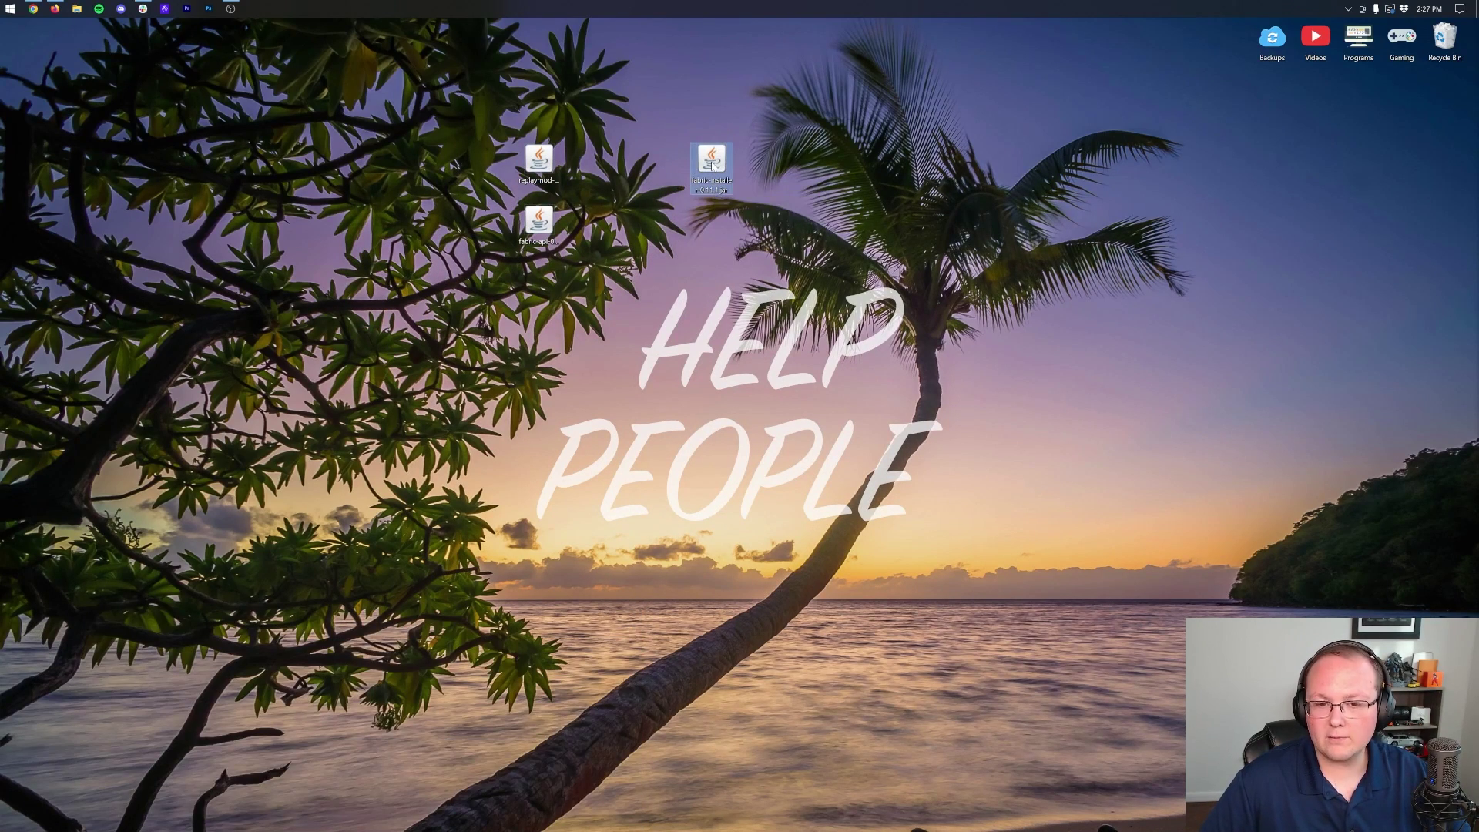
Check the Open with app choices for the Fabric installer jar, then bring Chrome back
right_click(712, 164)
left_click(738, 243)
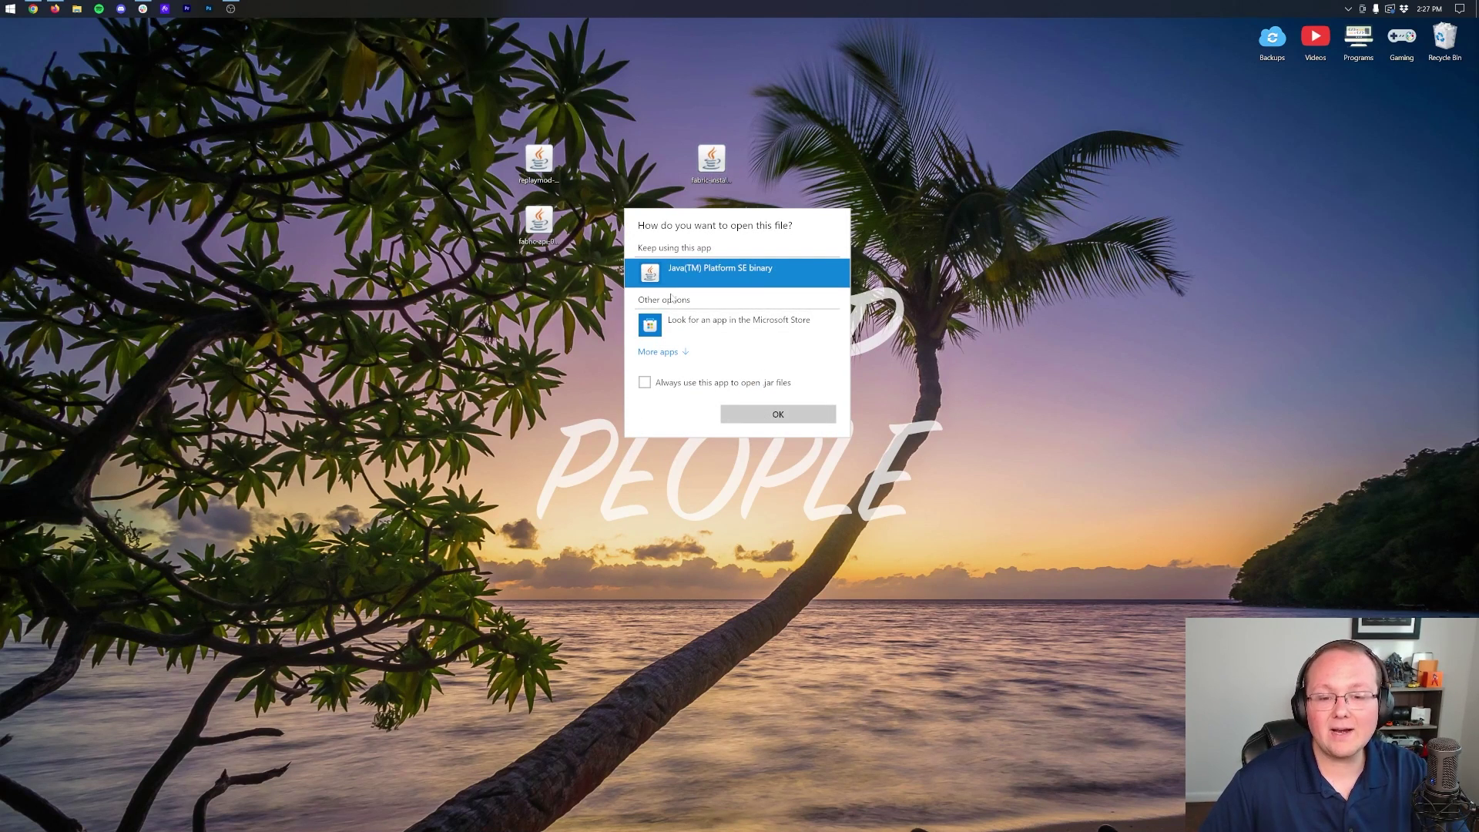
left_click(664, 132)
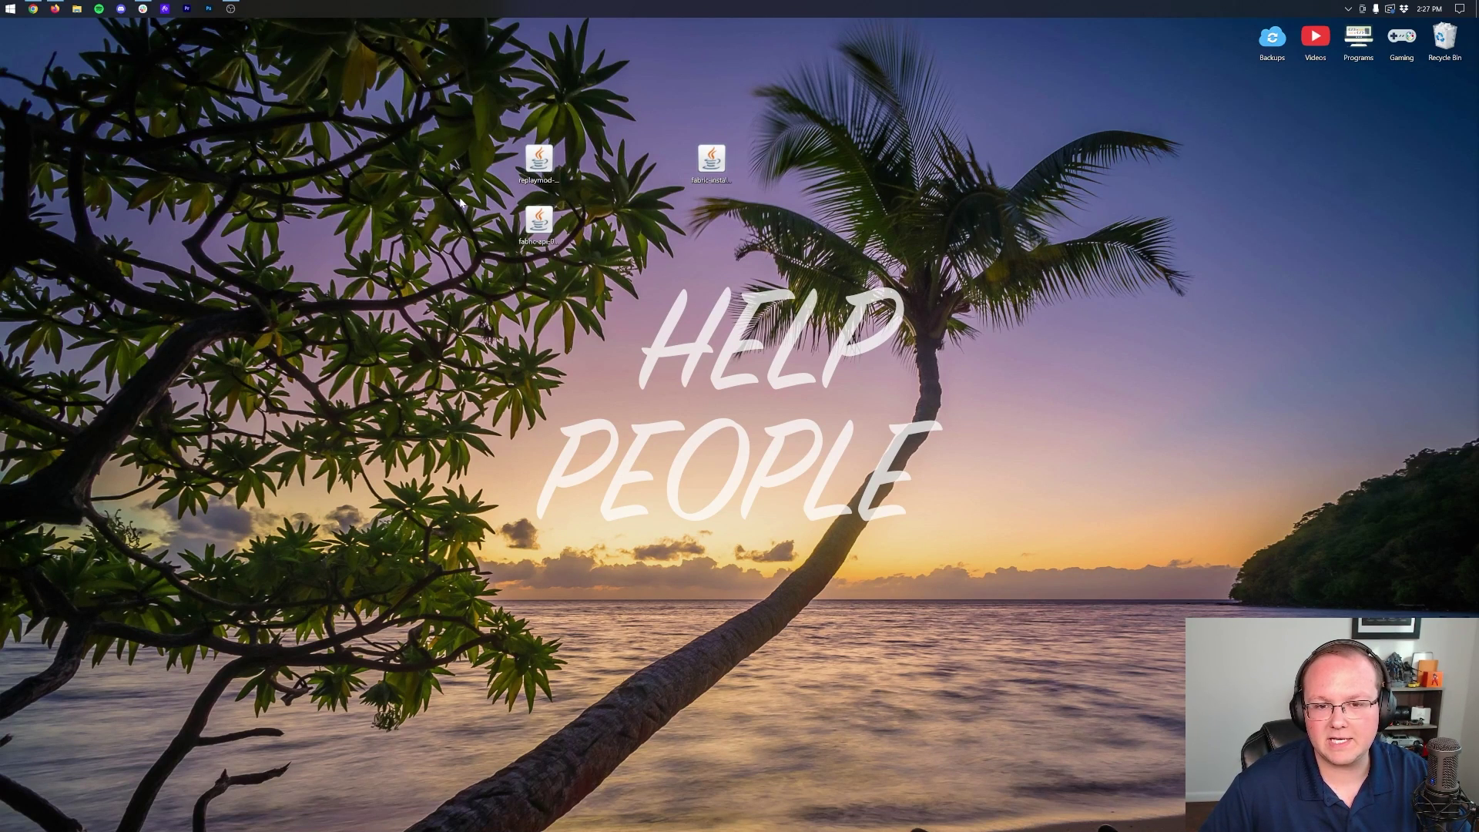
left_click(35, 9)
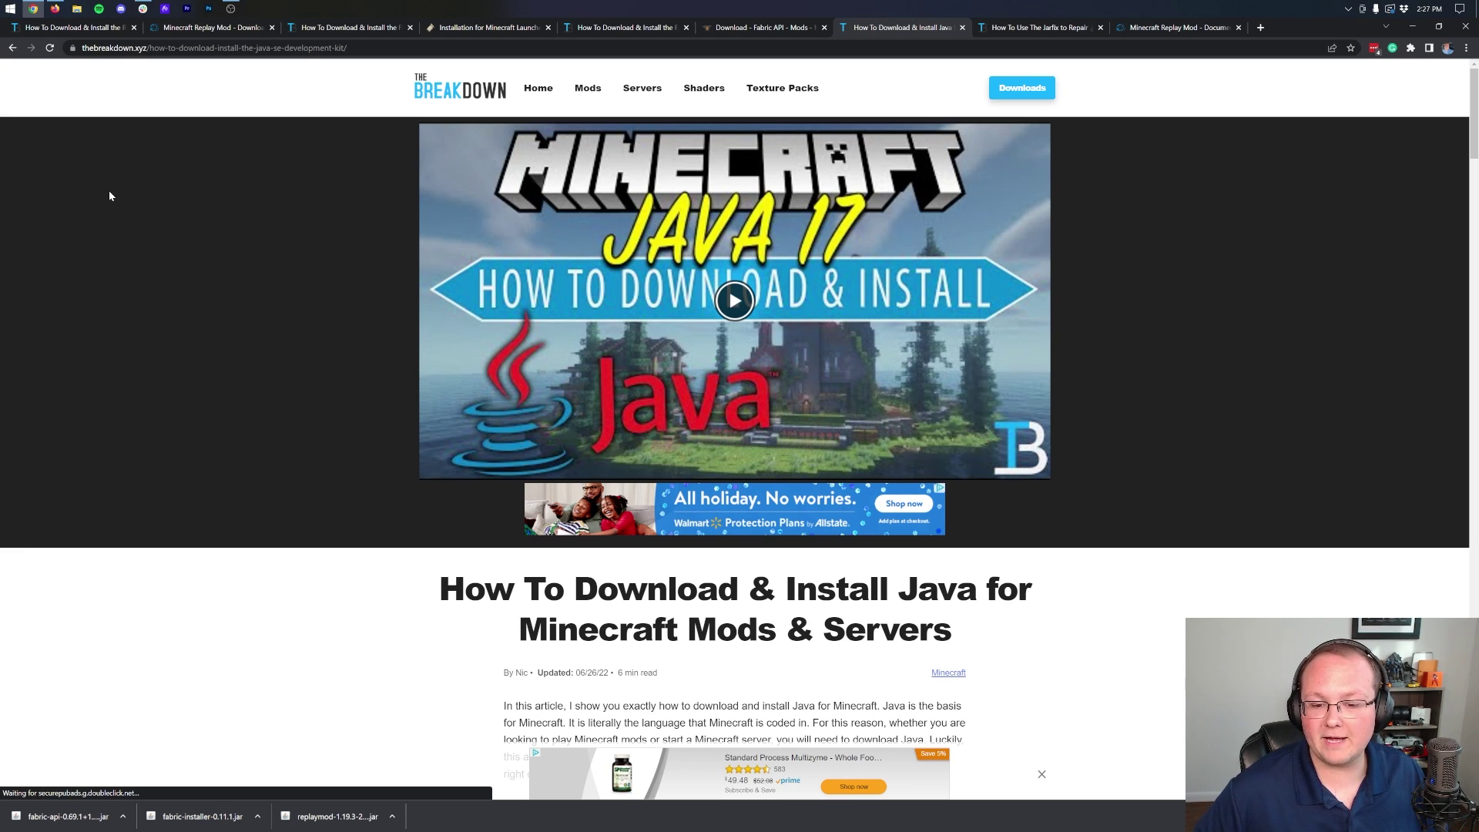
Review the Java install and Jarfix guides and the Replay Mod docs, then minimize Chrome
scroll(161, 399, "down", 10)
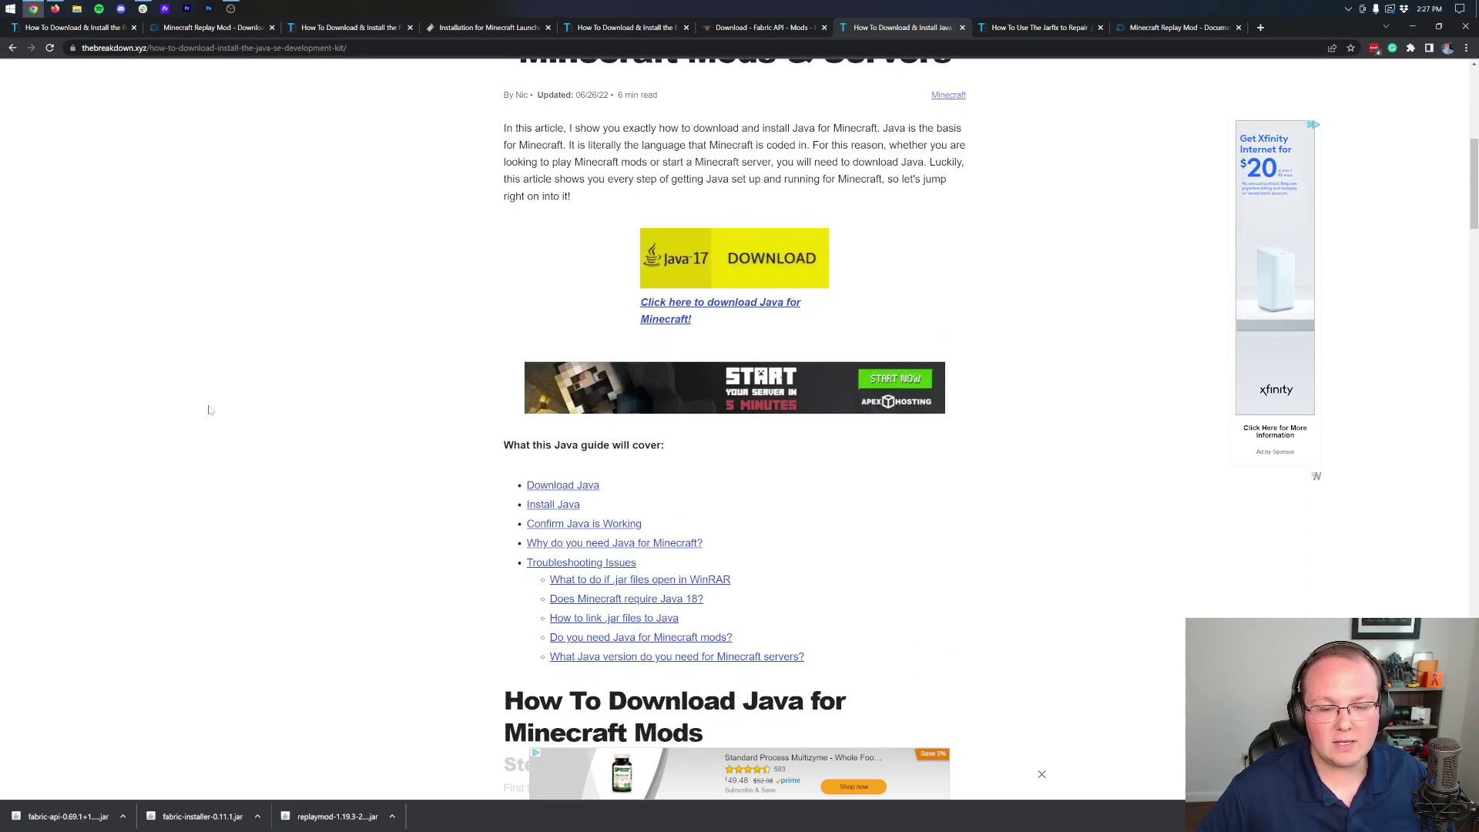
scroll(280, 418, "up", 10)
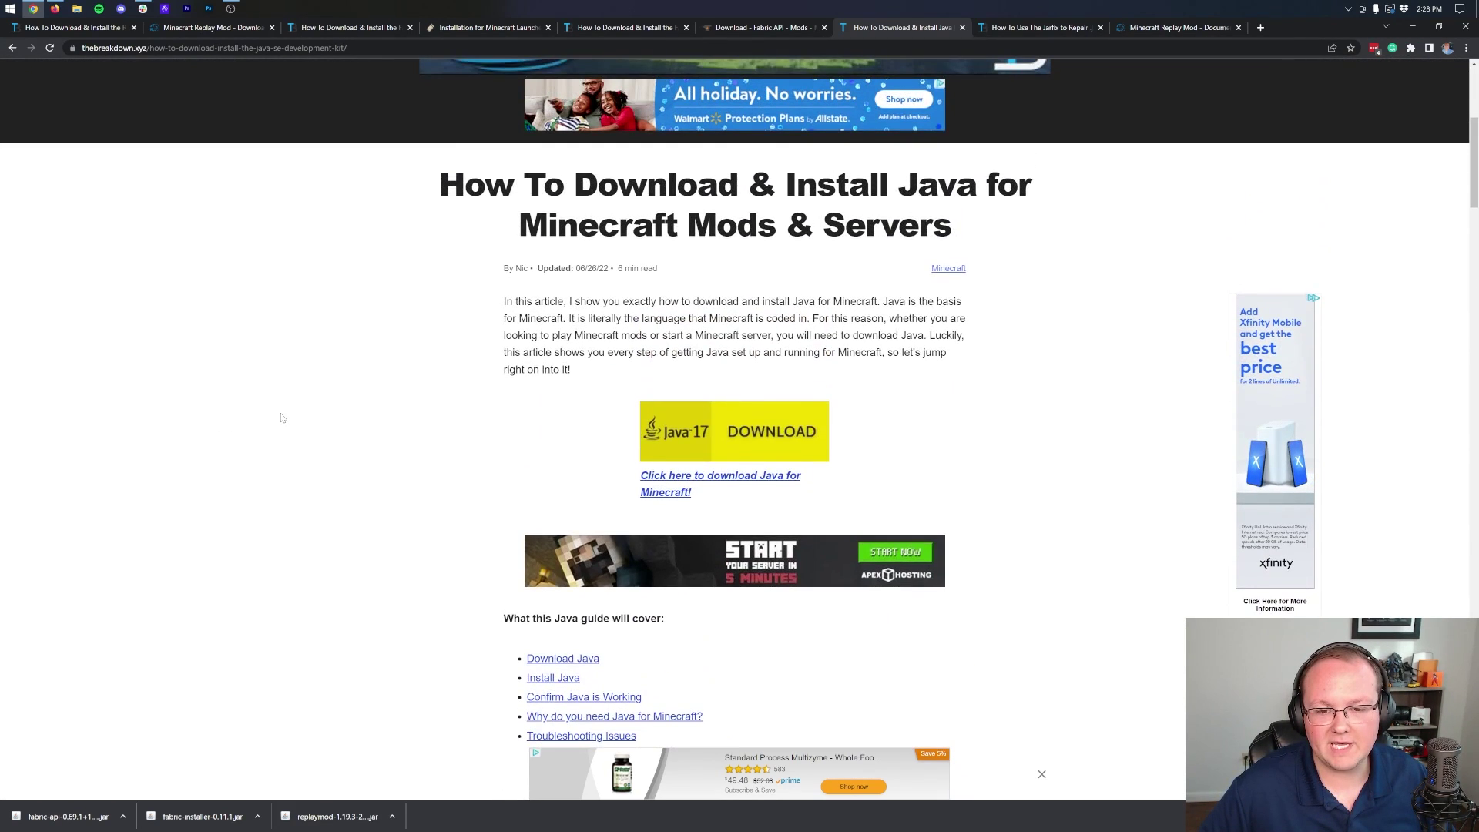
scroll(280, 418, "up", 2)
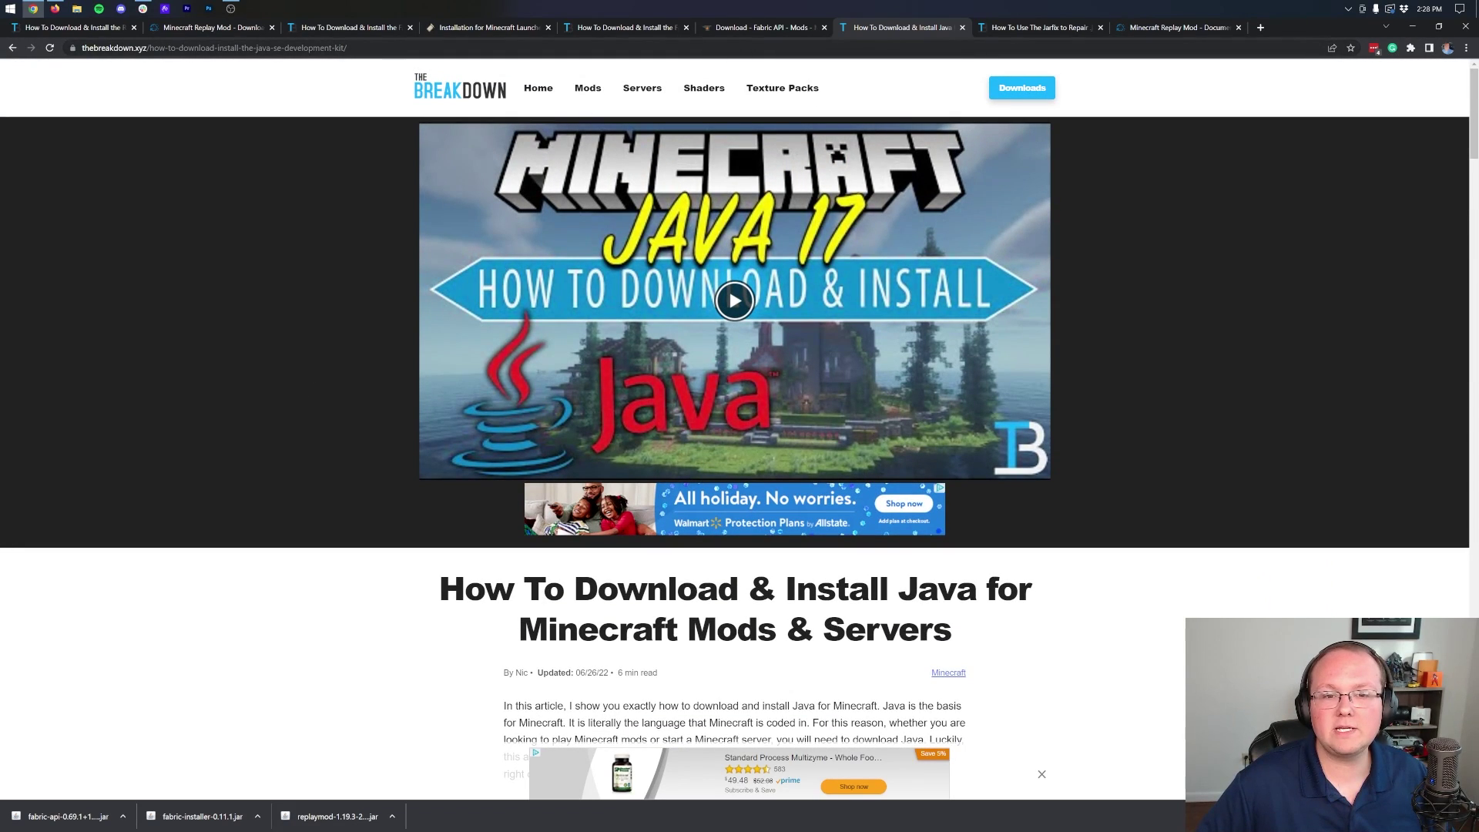
left_click(995, 33)
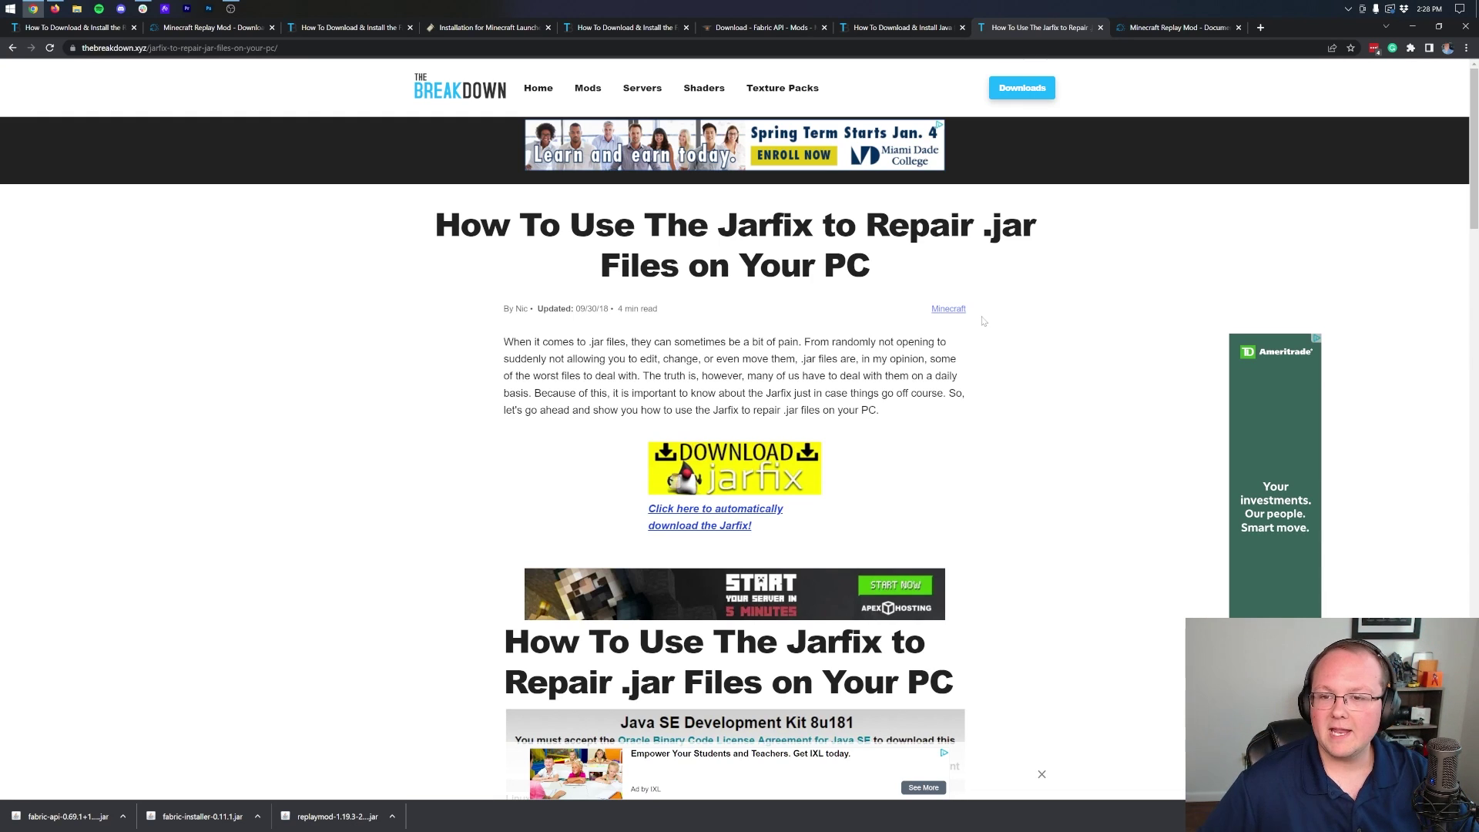
left_click(929, 27)
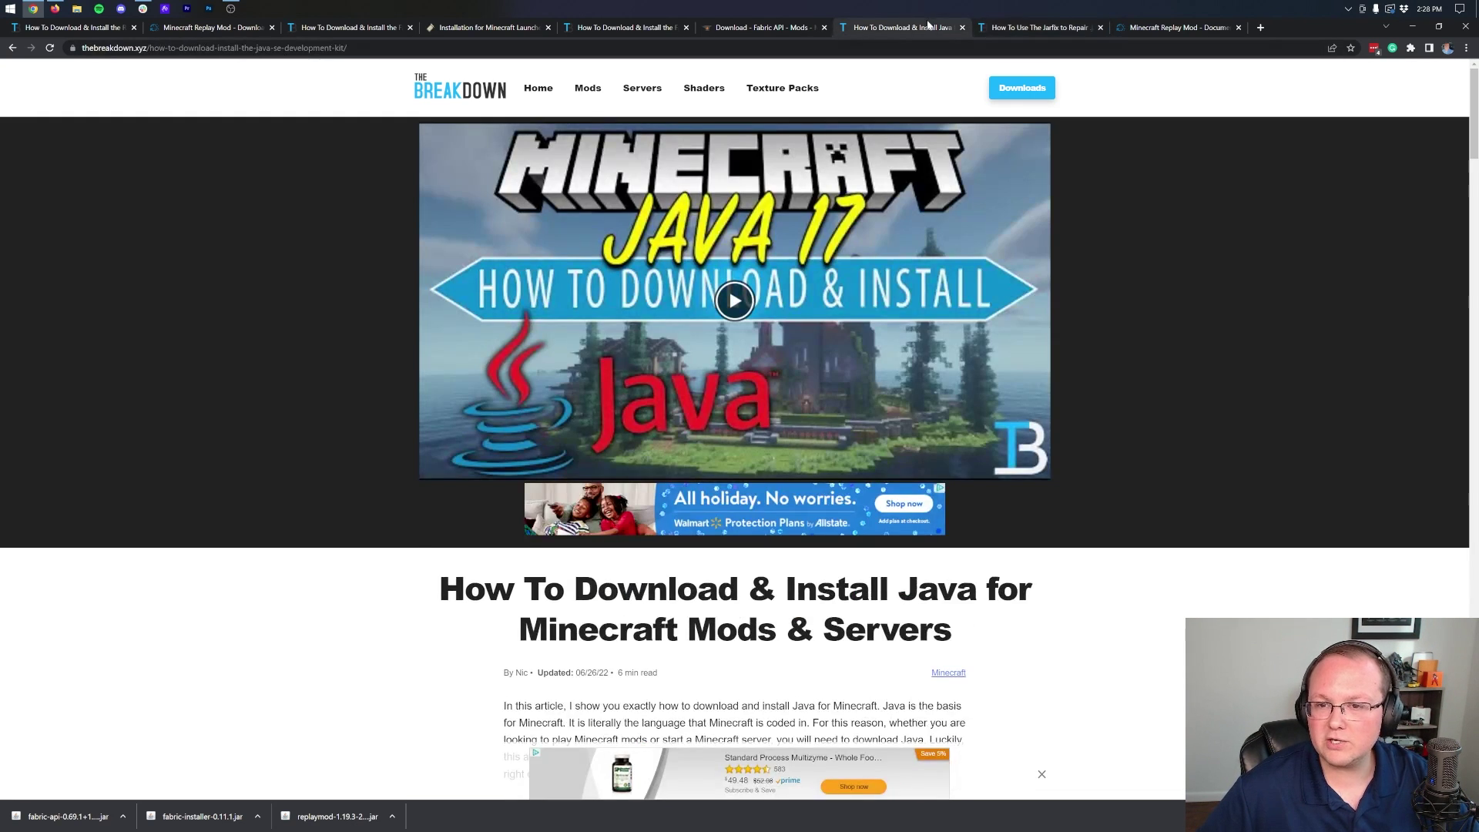
left_click(1009, 29)
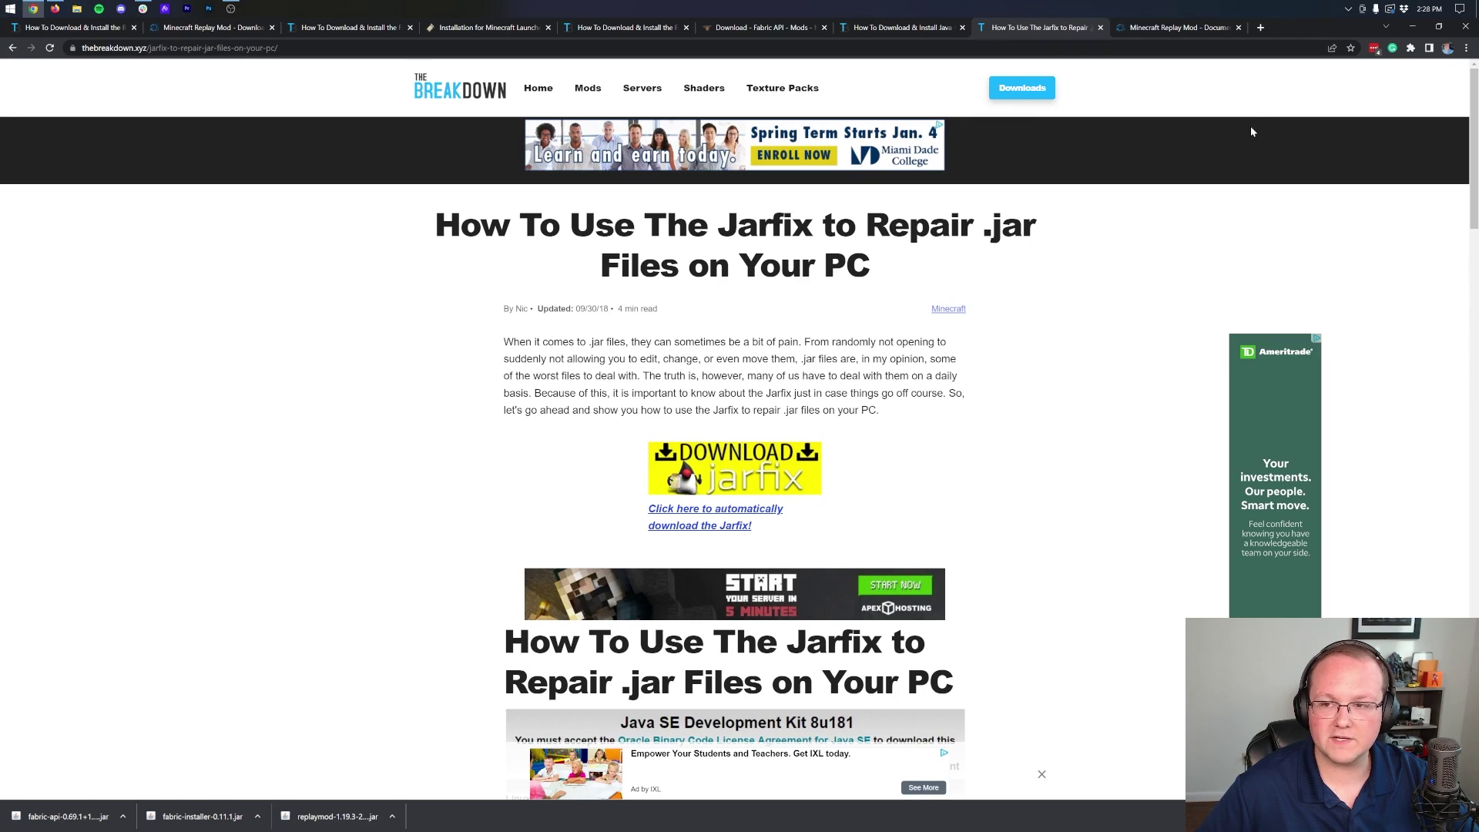
left_click(1179, 27)
left_click(1415, 26)
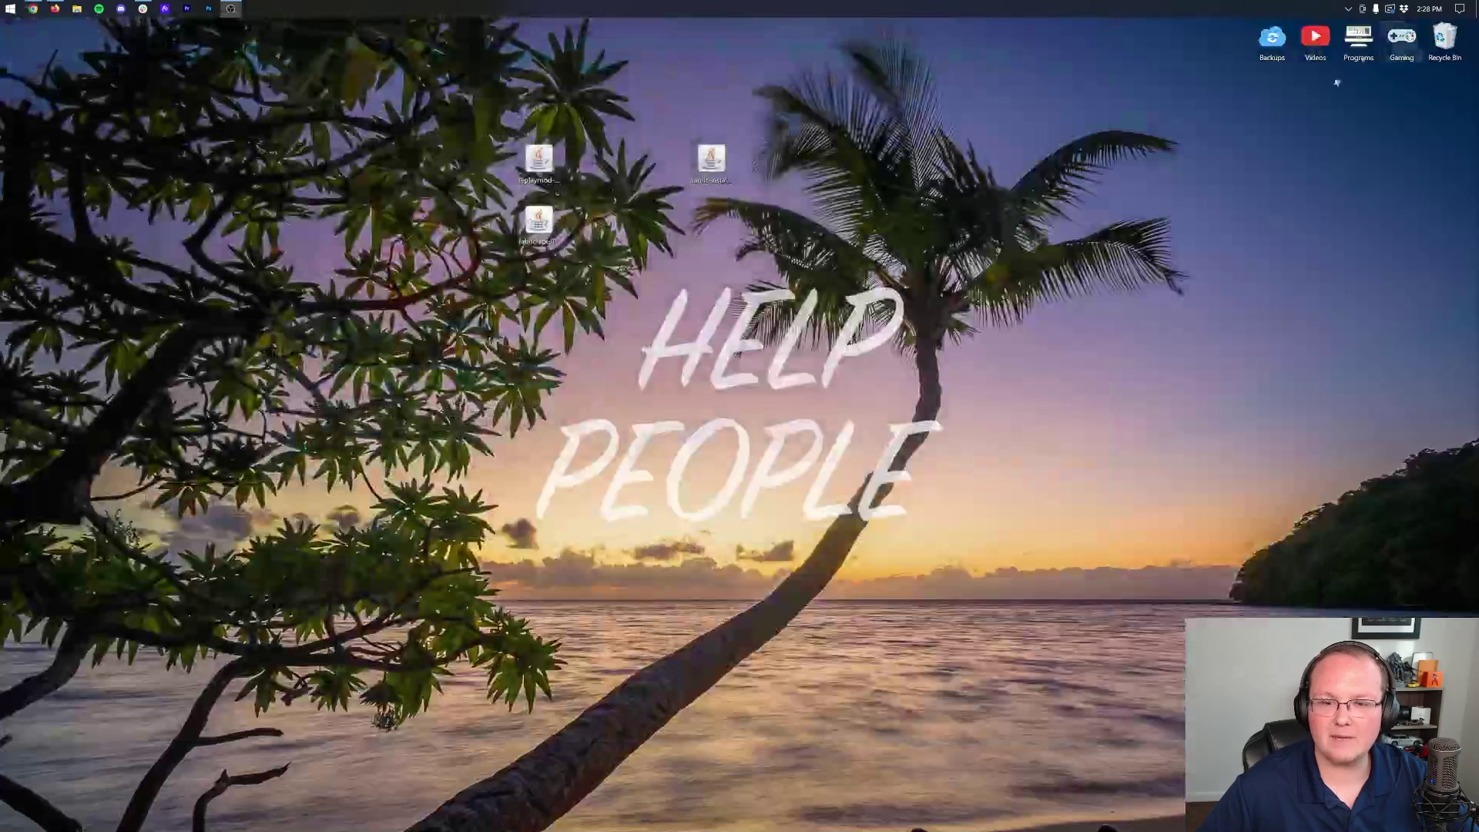
Run the Fabric installer jar with Java and install Fabric for Minecraft 1.19.3
right_click(711, 153)
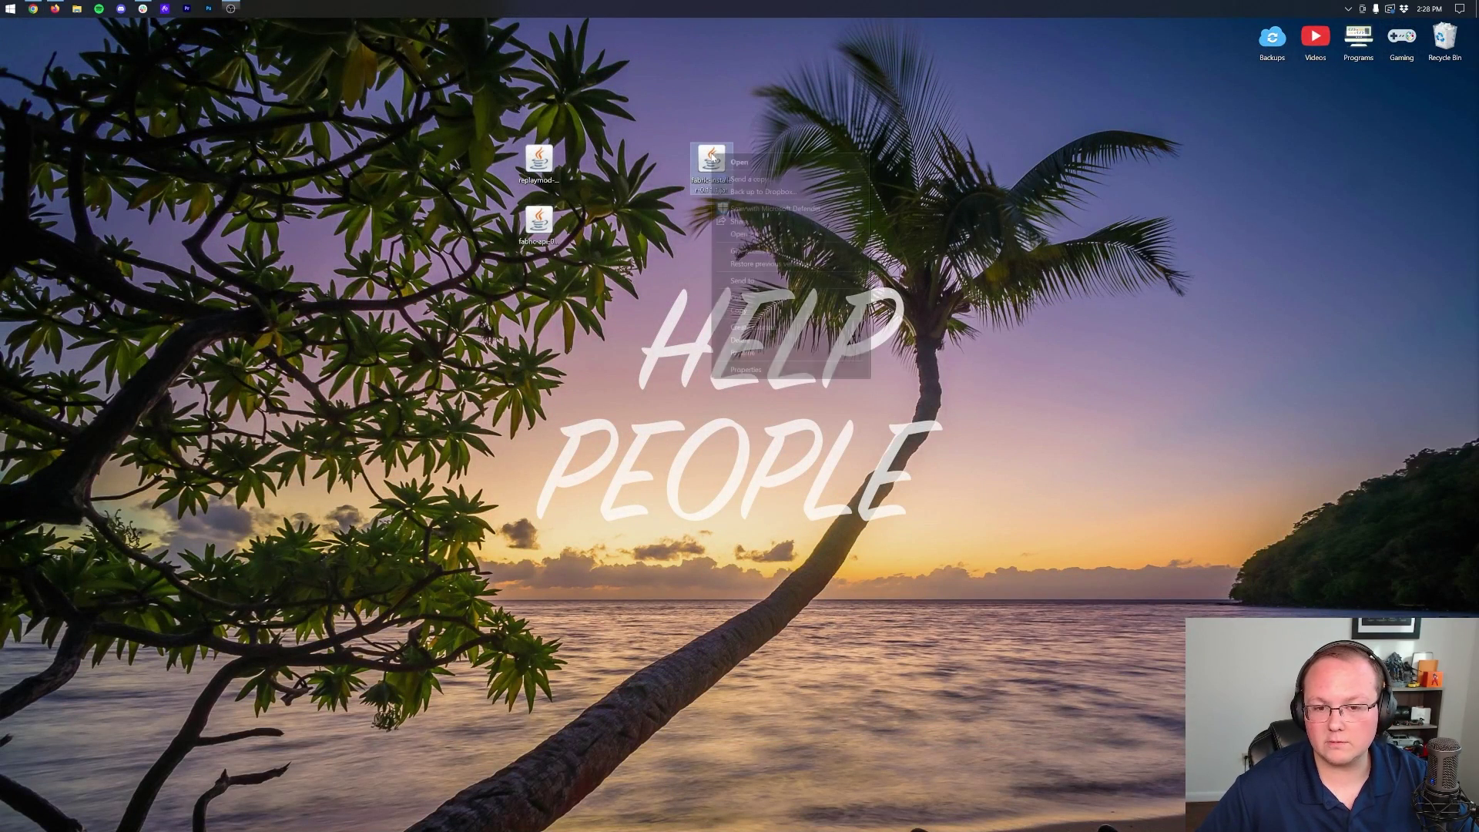
left_click(737, 235)
left_click(755, 415)
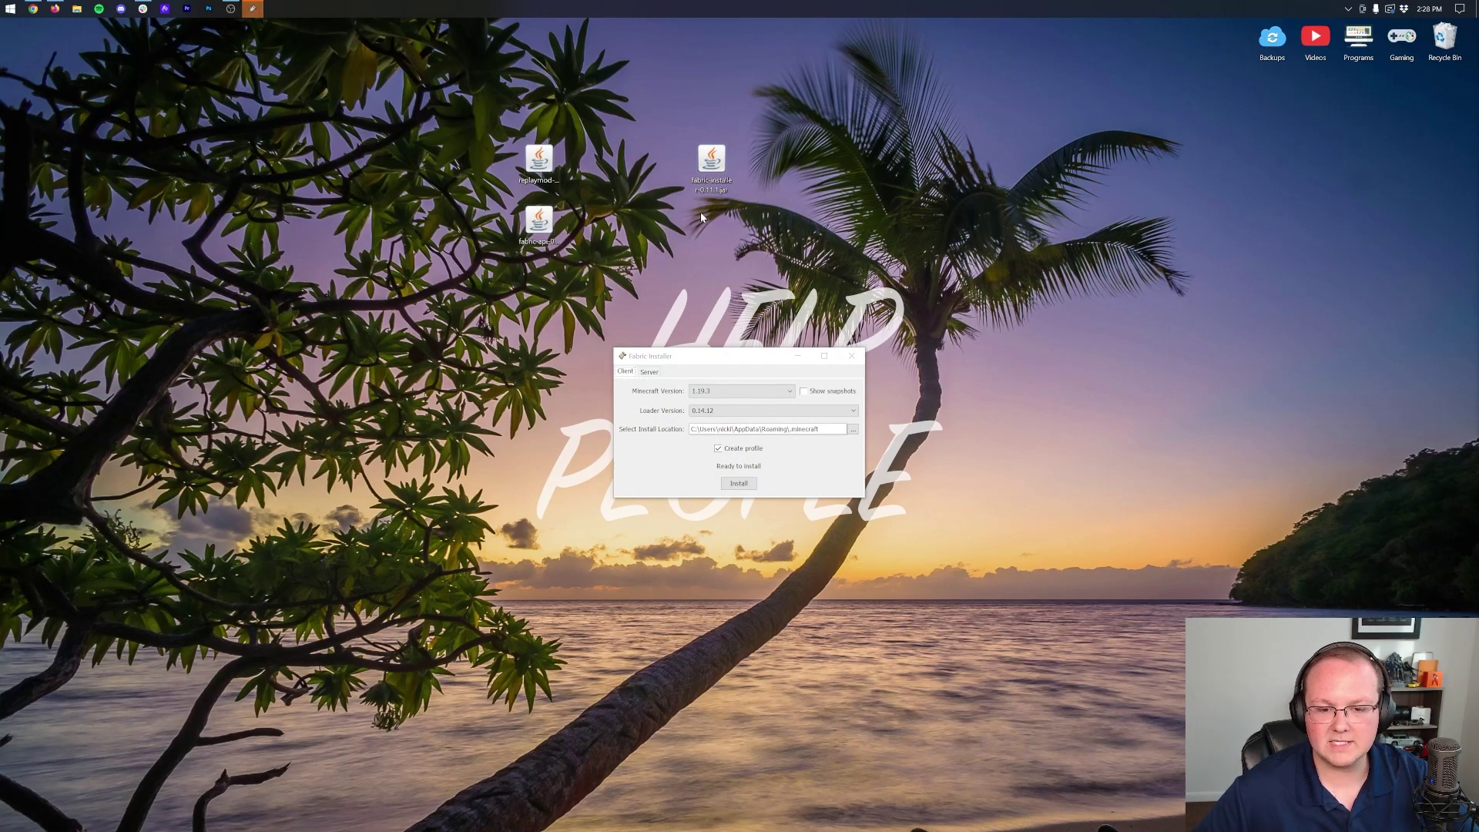
left_click(715, 396)
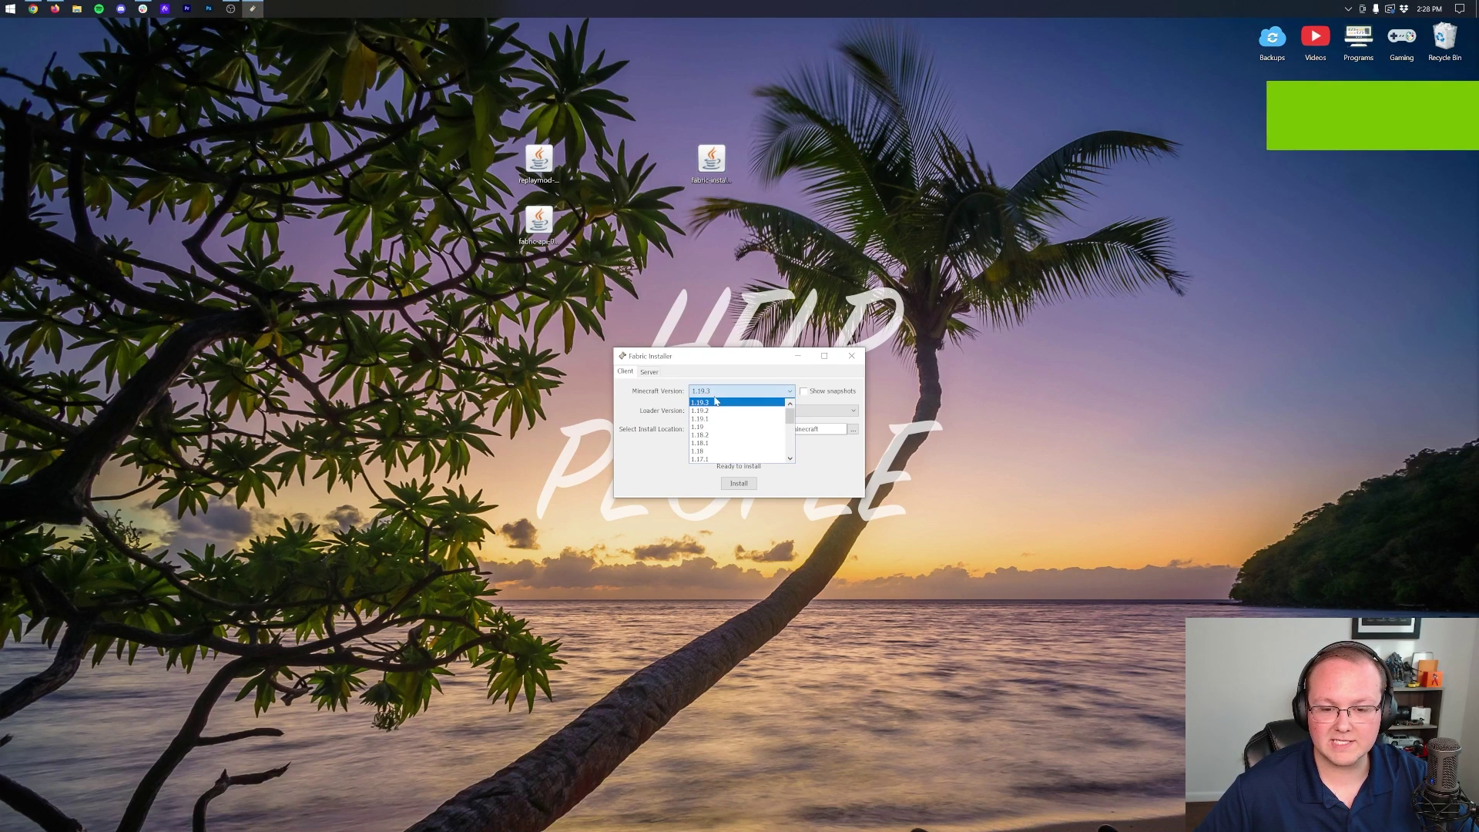
left_click(716, 401)
left_click(738, 483)
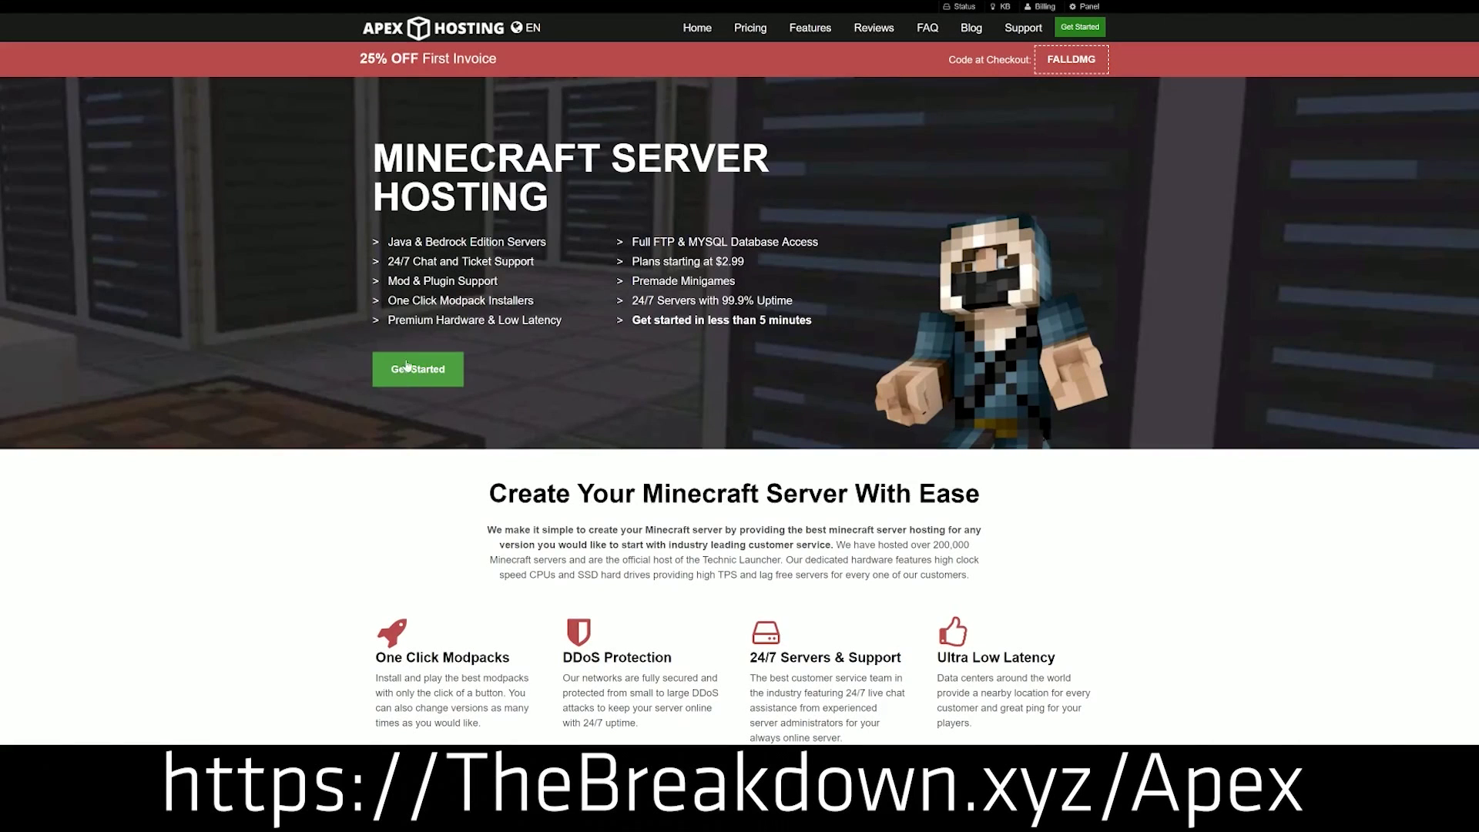
Highlight the One Click Modpacks, Automated Backups and Instant Setup features, then close Fabric Installer
scroll(307, 298, "down", 4)
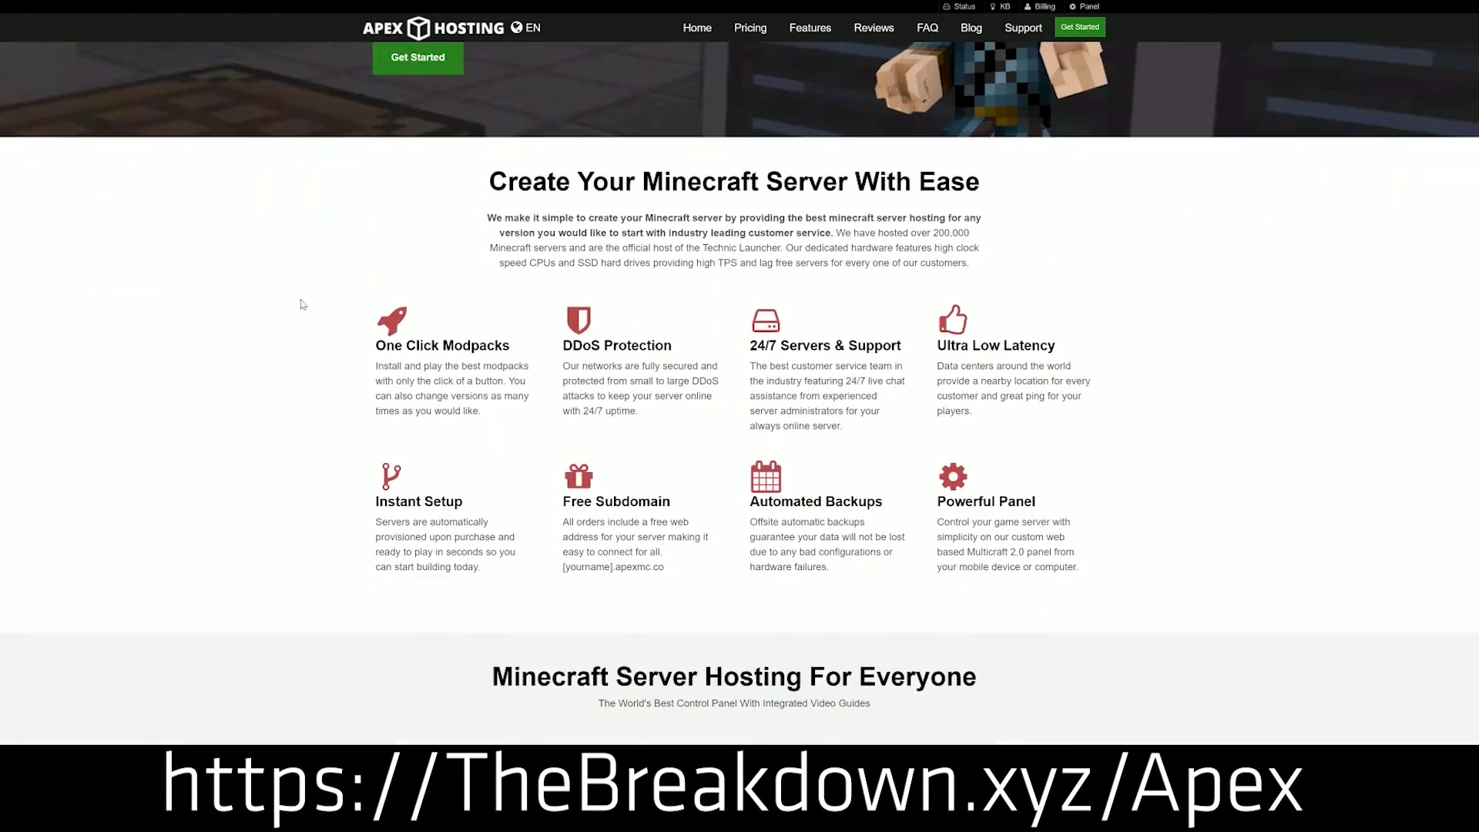
left_click_drag(376, 345, 917, 349)
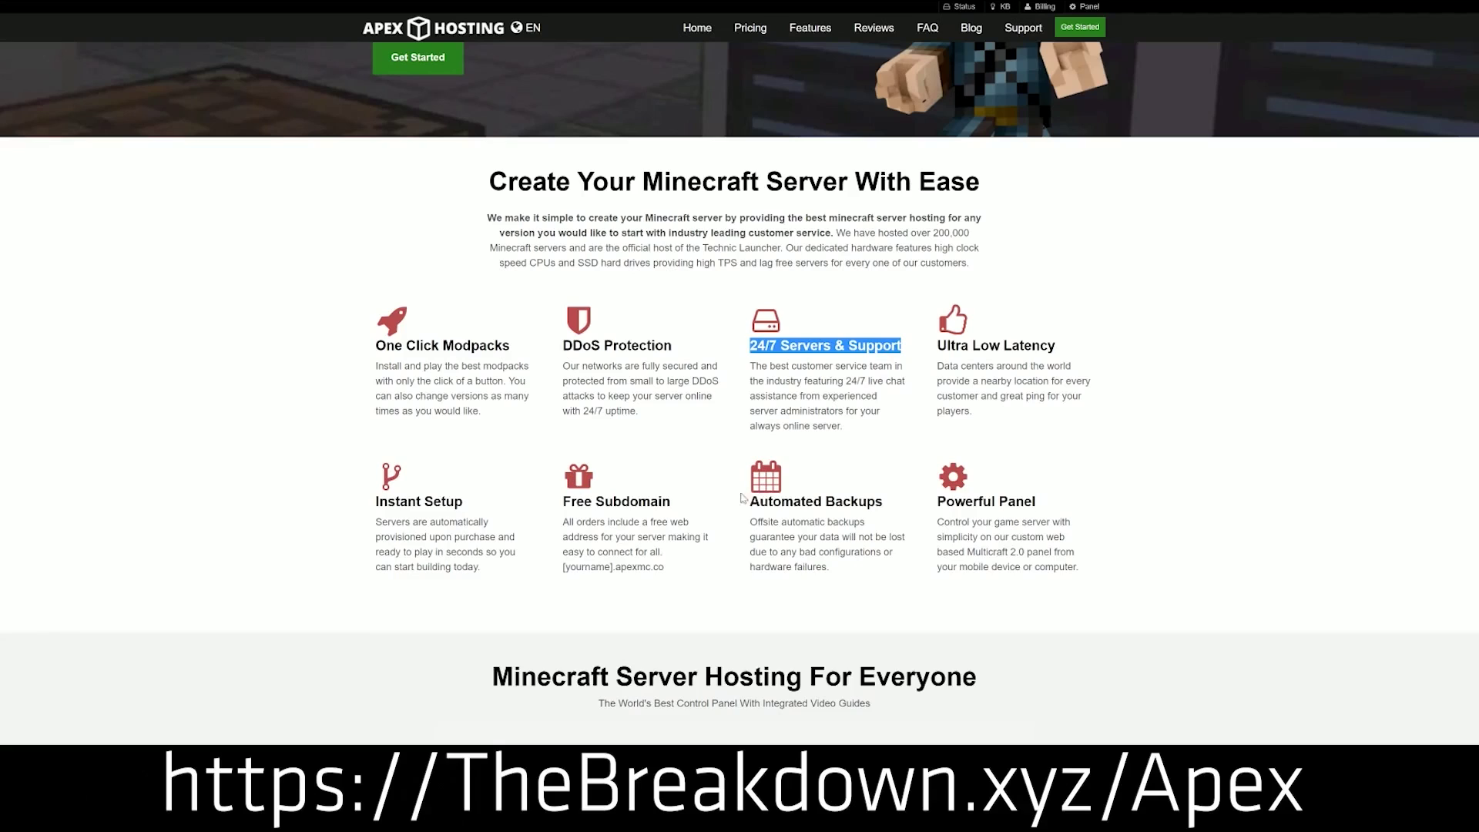
left_click_drag(749, 502, 924, 499)
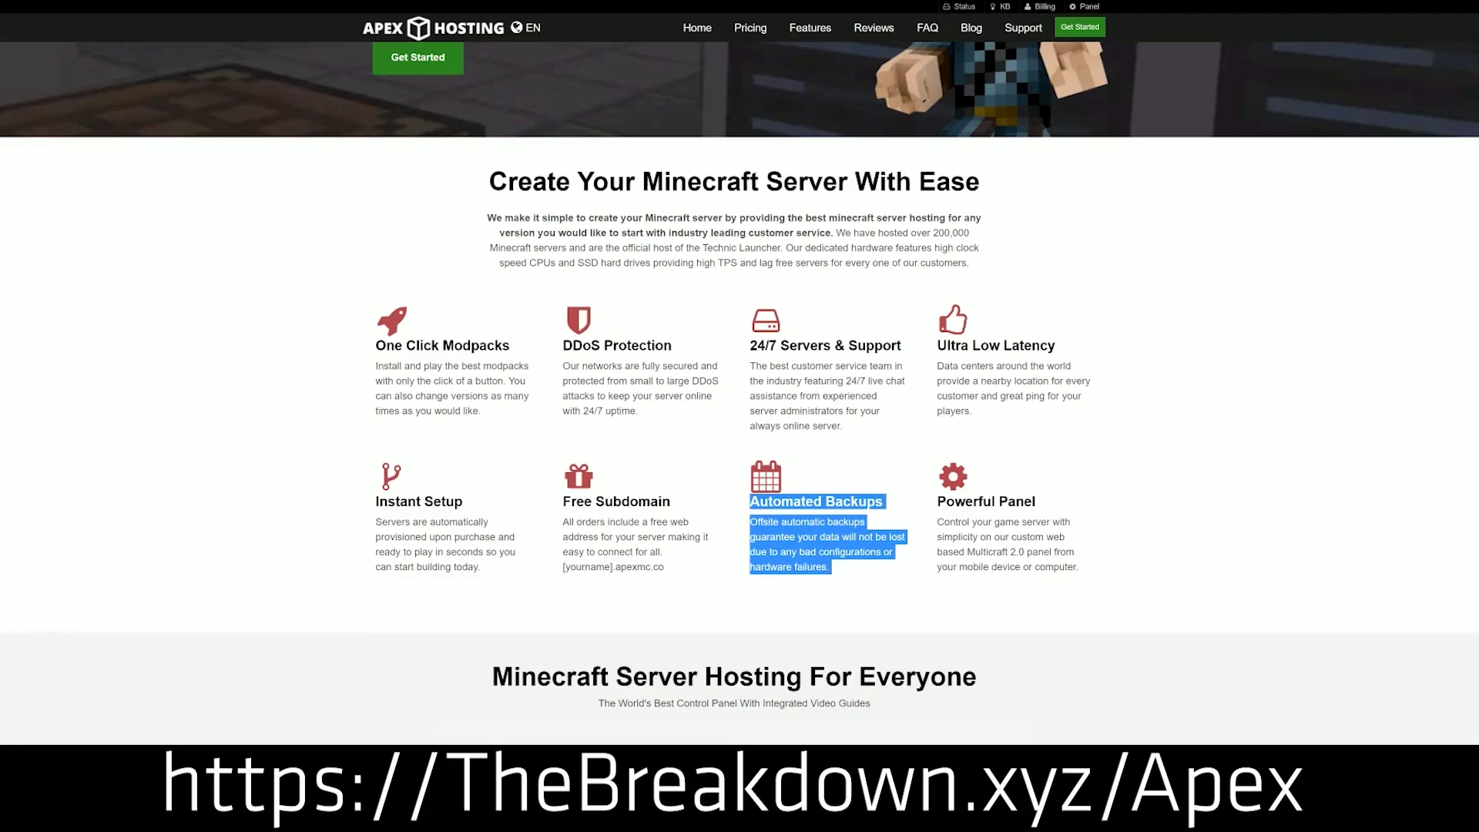
left_click(693, 506)
left_click_drag(490, 569, 375, 502)
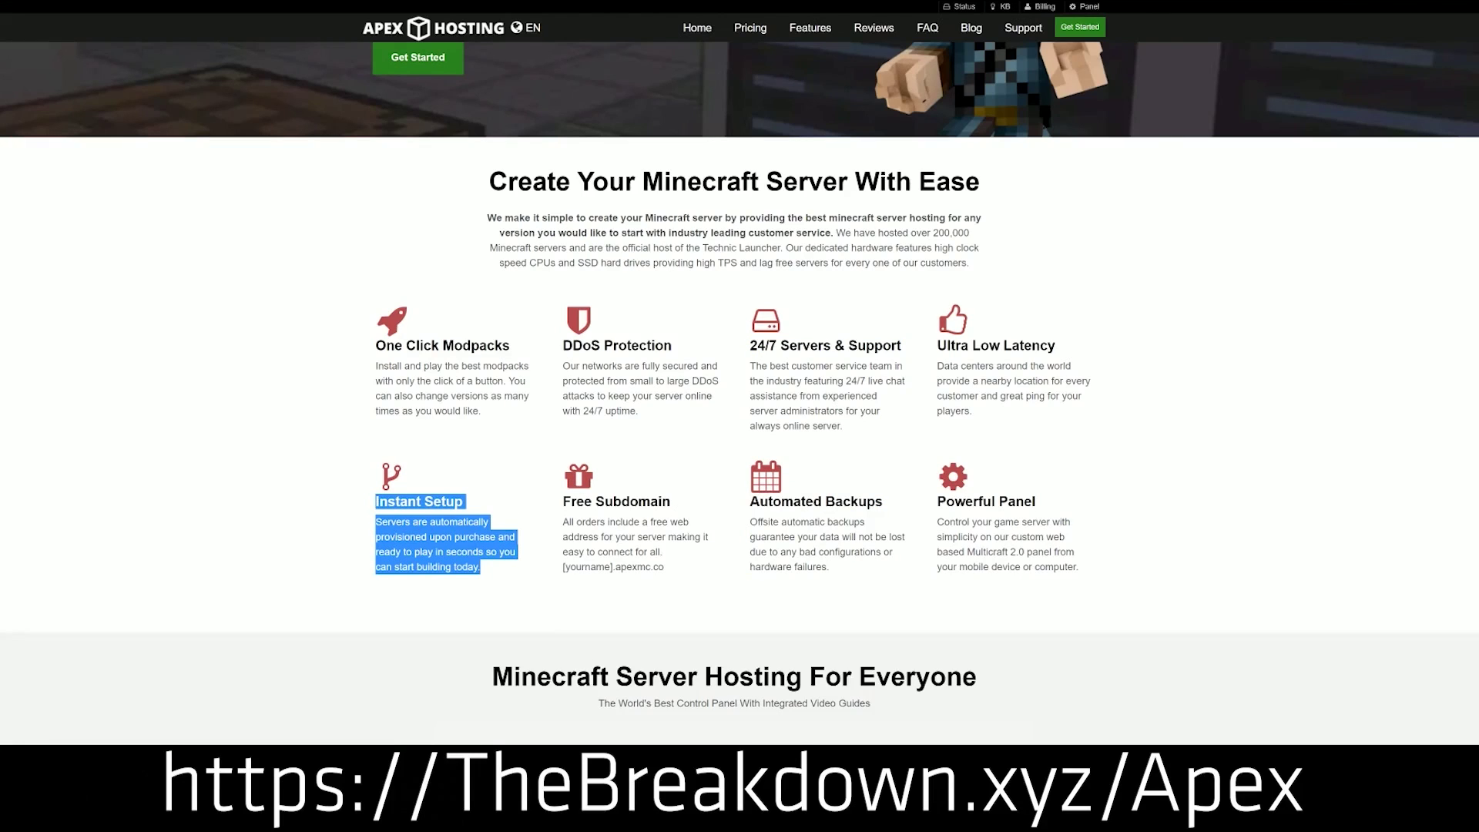
left_click(691, 543)
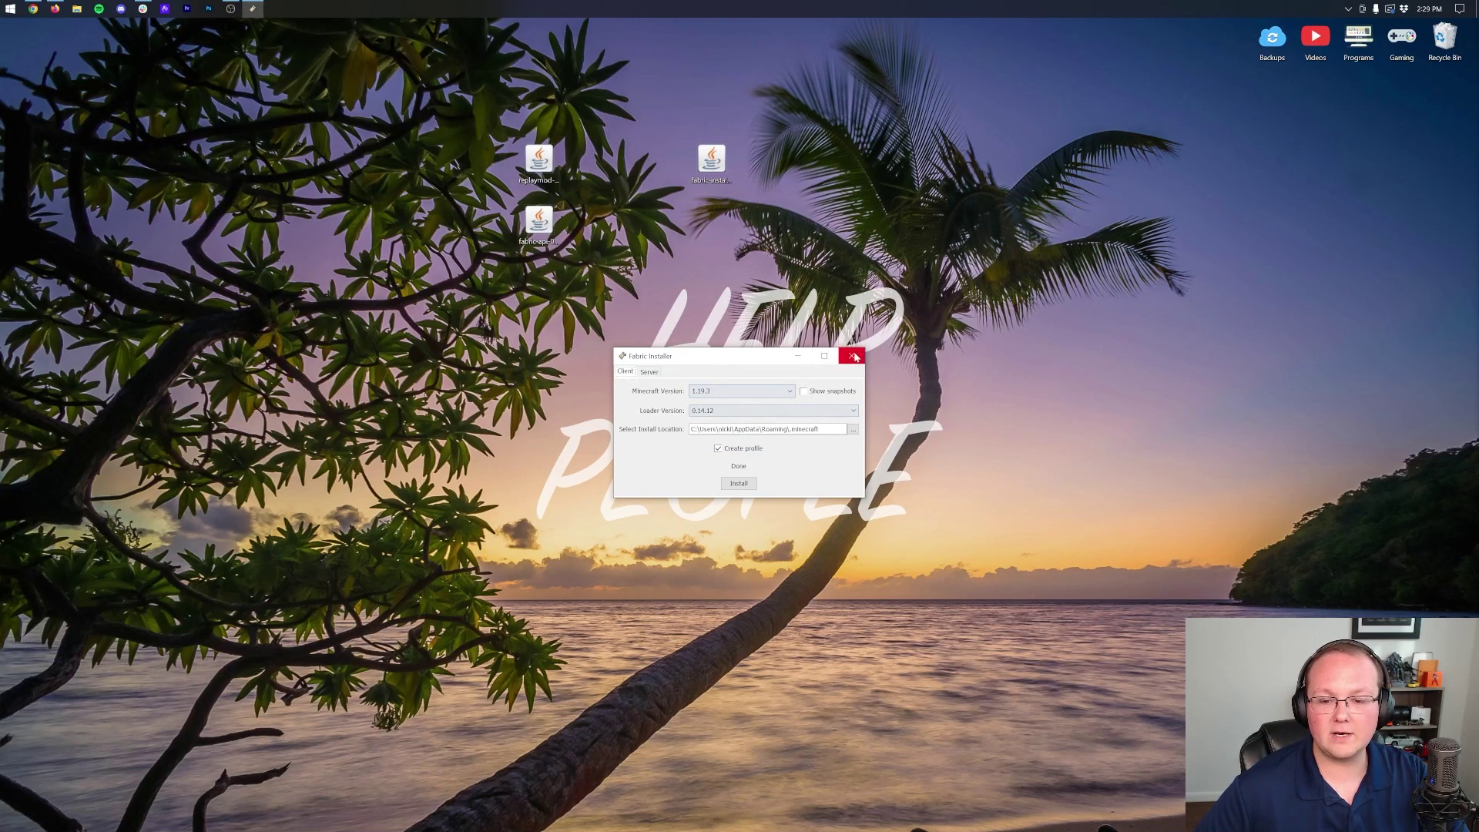
left_click(853, 355)
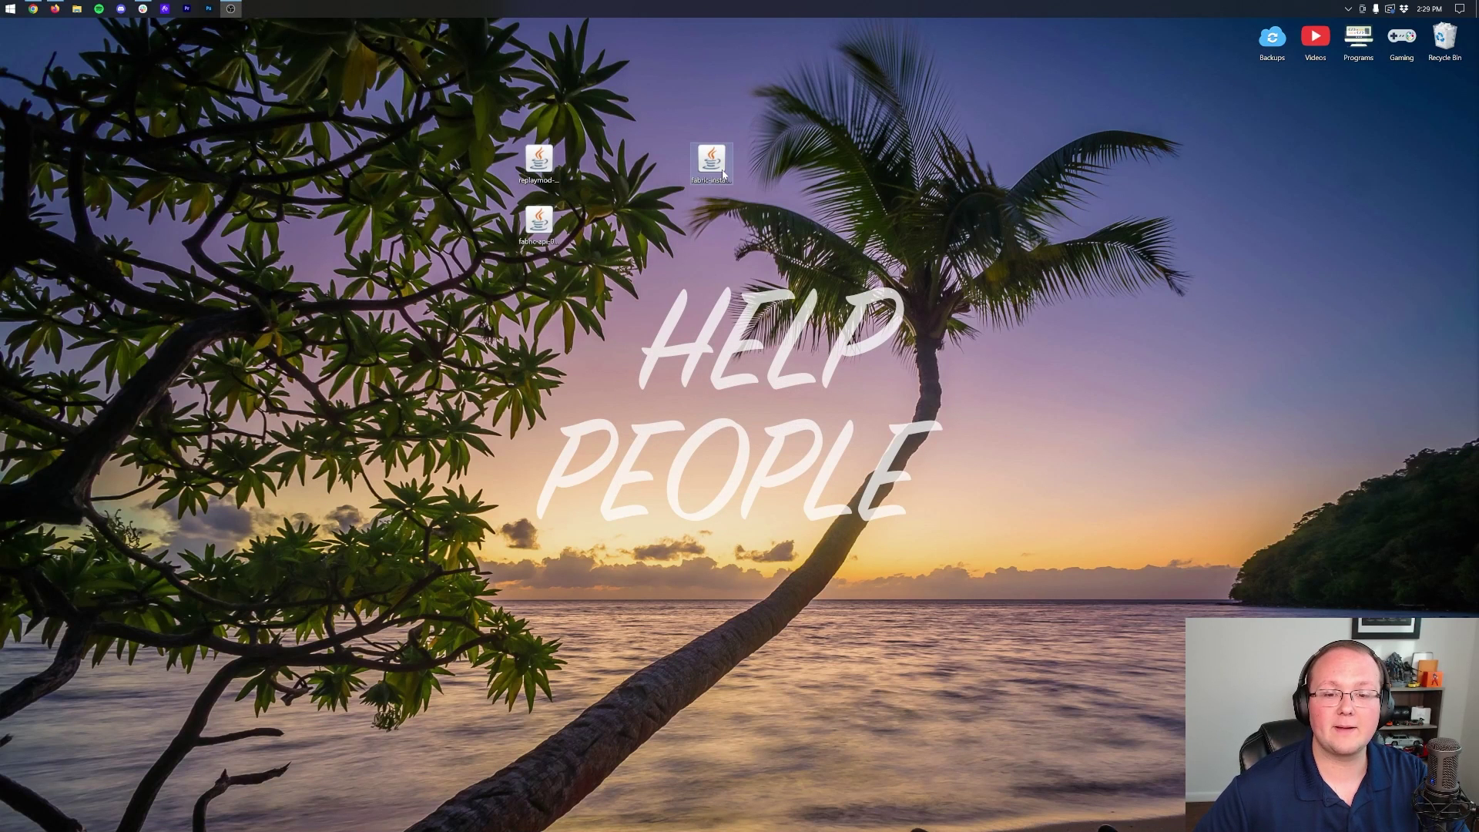
Delete the Fabric installer jar and move the remaining two jars on the desktop
left_click_drag(1443, 58, 1444, 58)
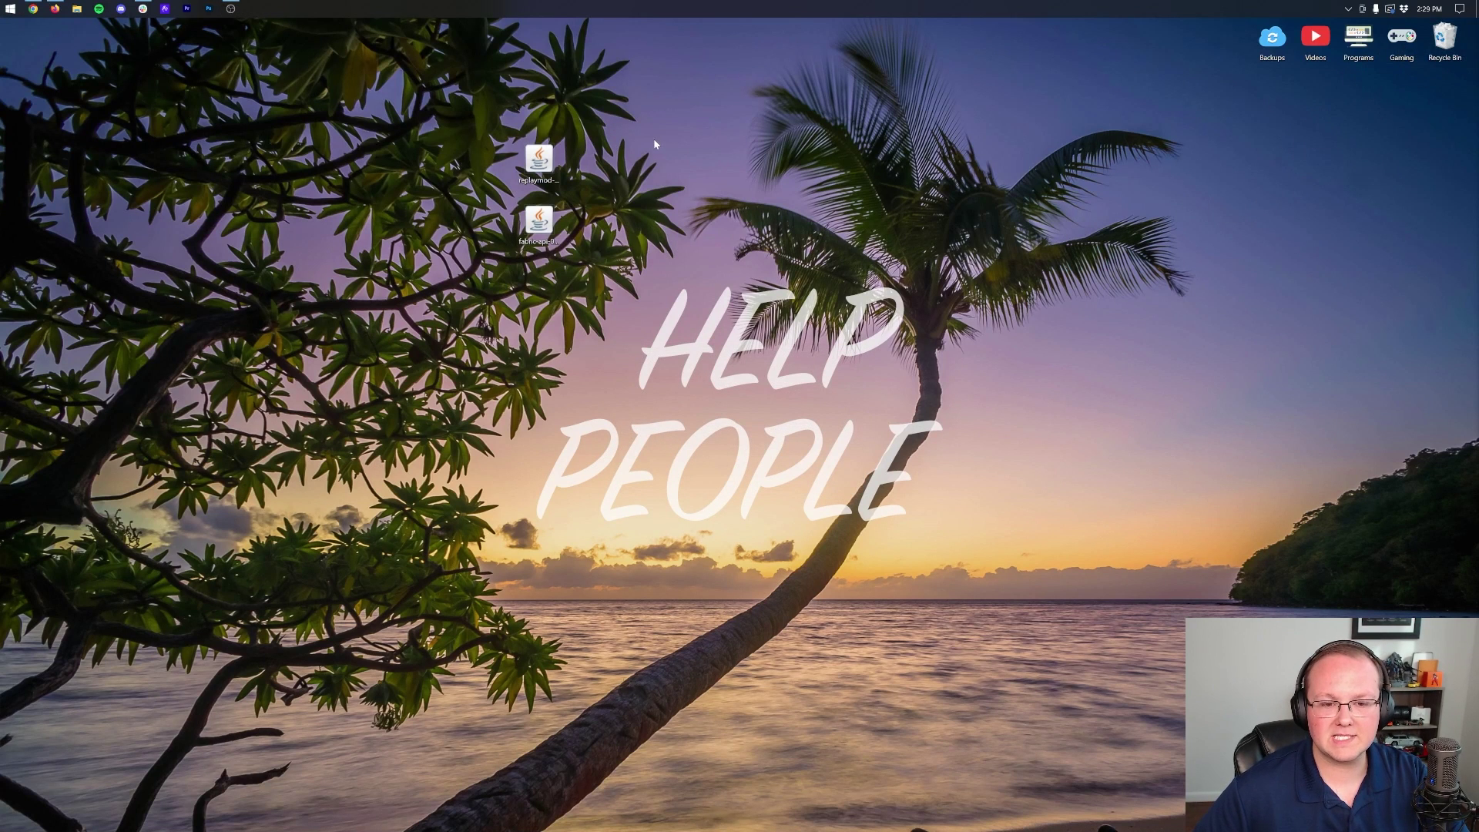
left_click(538, 223)
left_click_drag(580, 325, 452, 220)
left_click(609, 354)
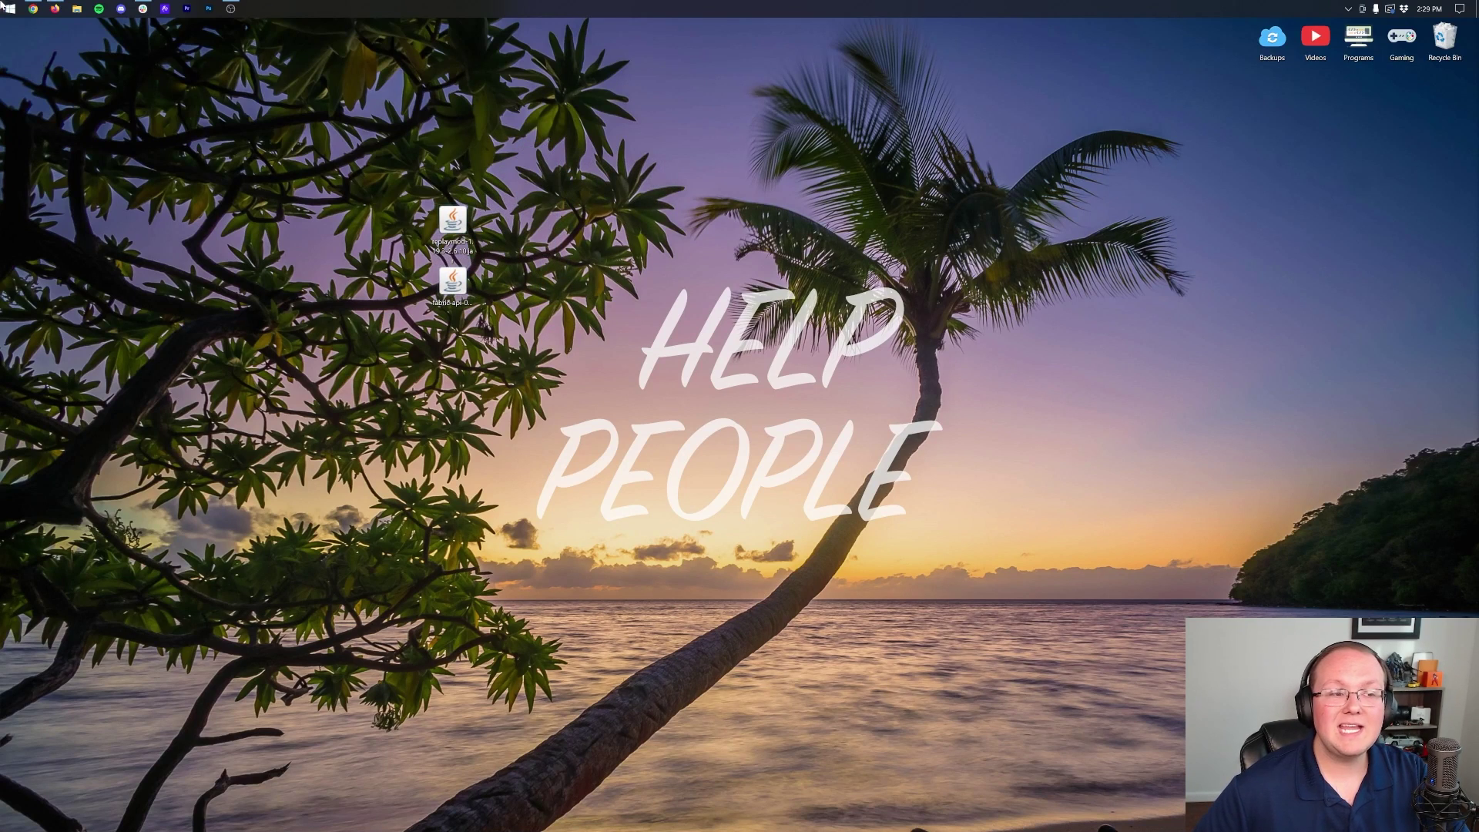
Launch Minecraft Launcher and view Installations with modded profiles shown
left_click(10, 8)
left_click(395, 347)
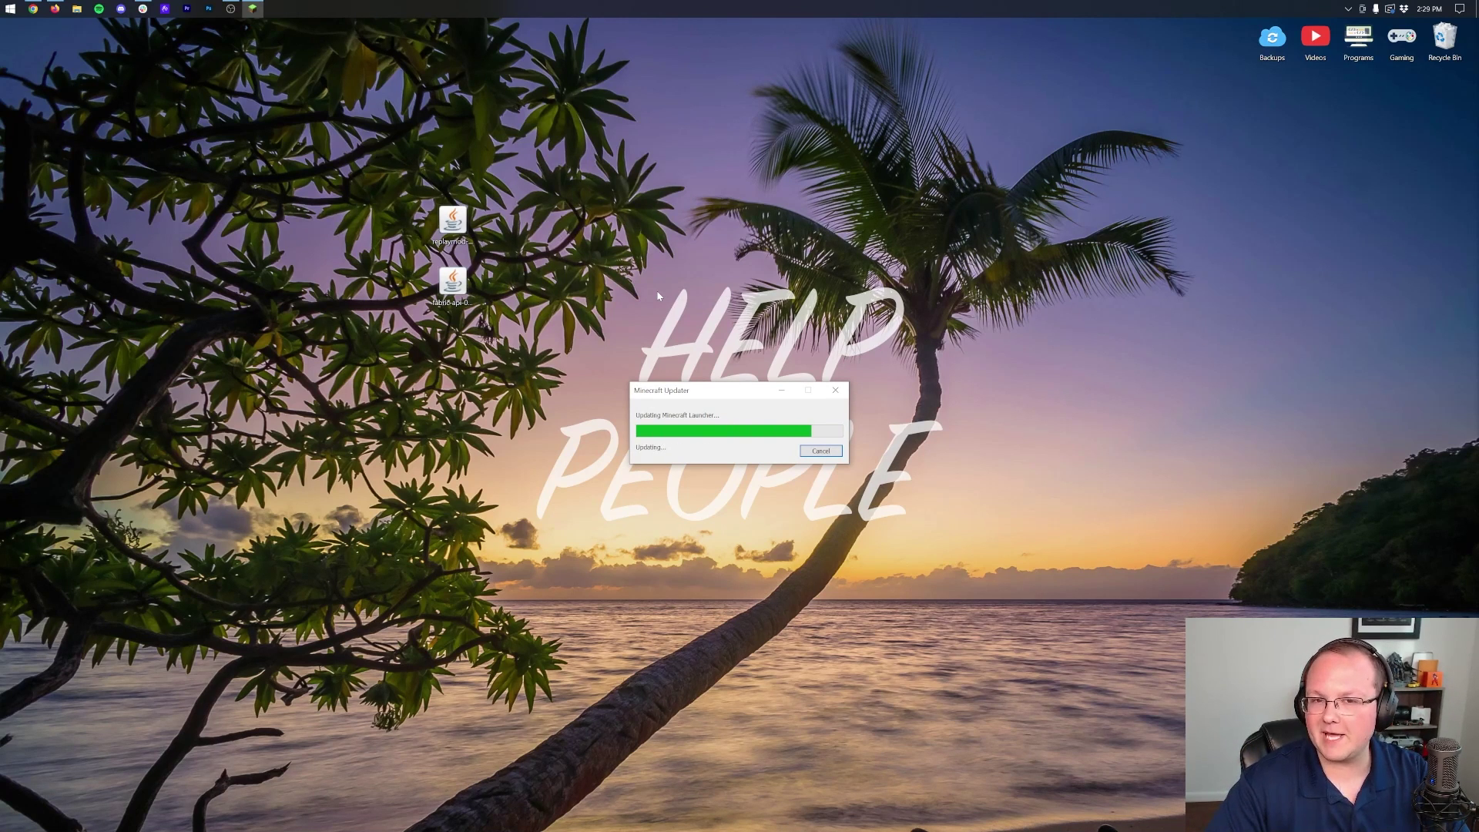
left_click_drag(456, 228, 712, 158)
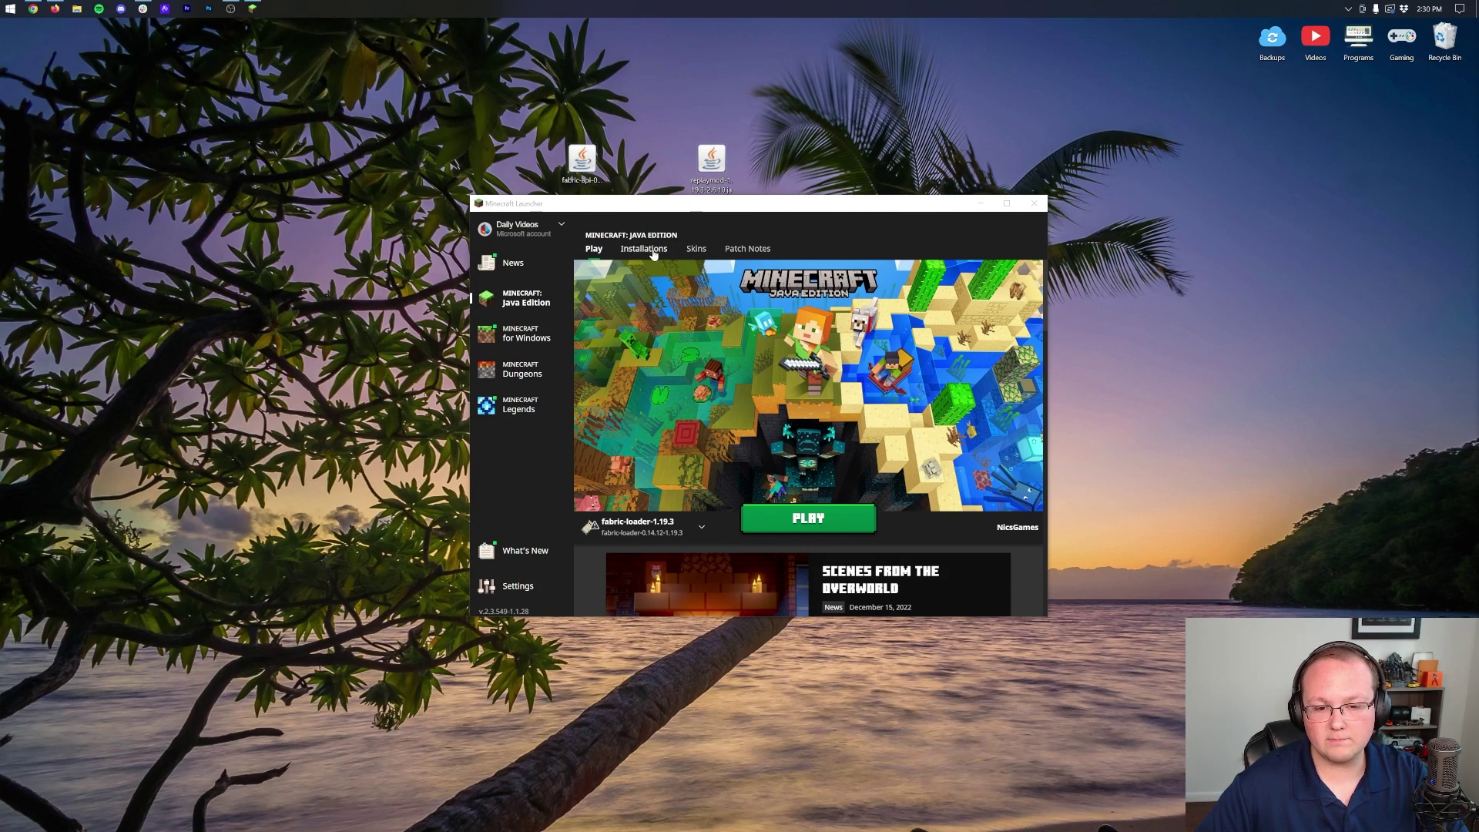
left_click(639, 251)
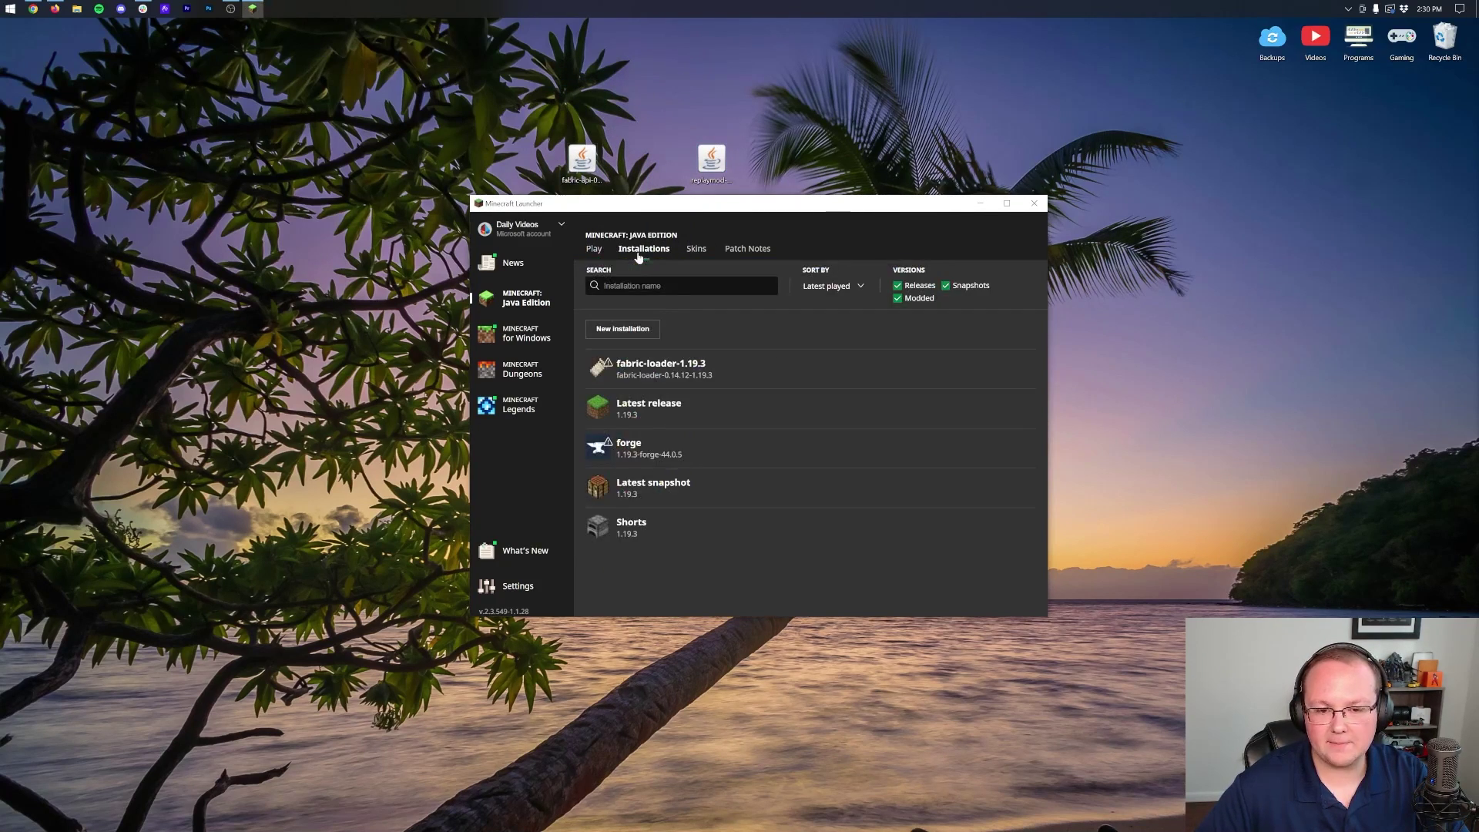
left_click(911, 300)
left_click(905, 304)
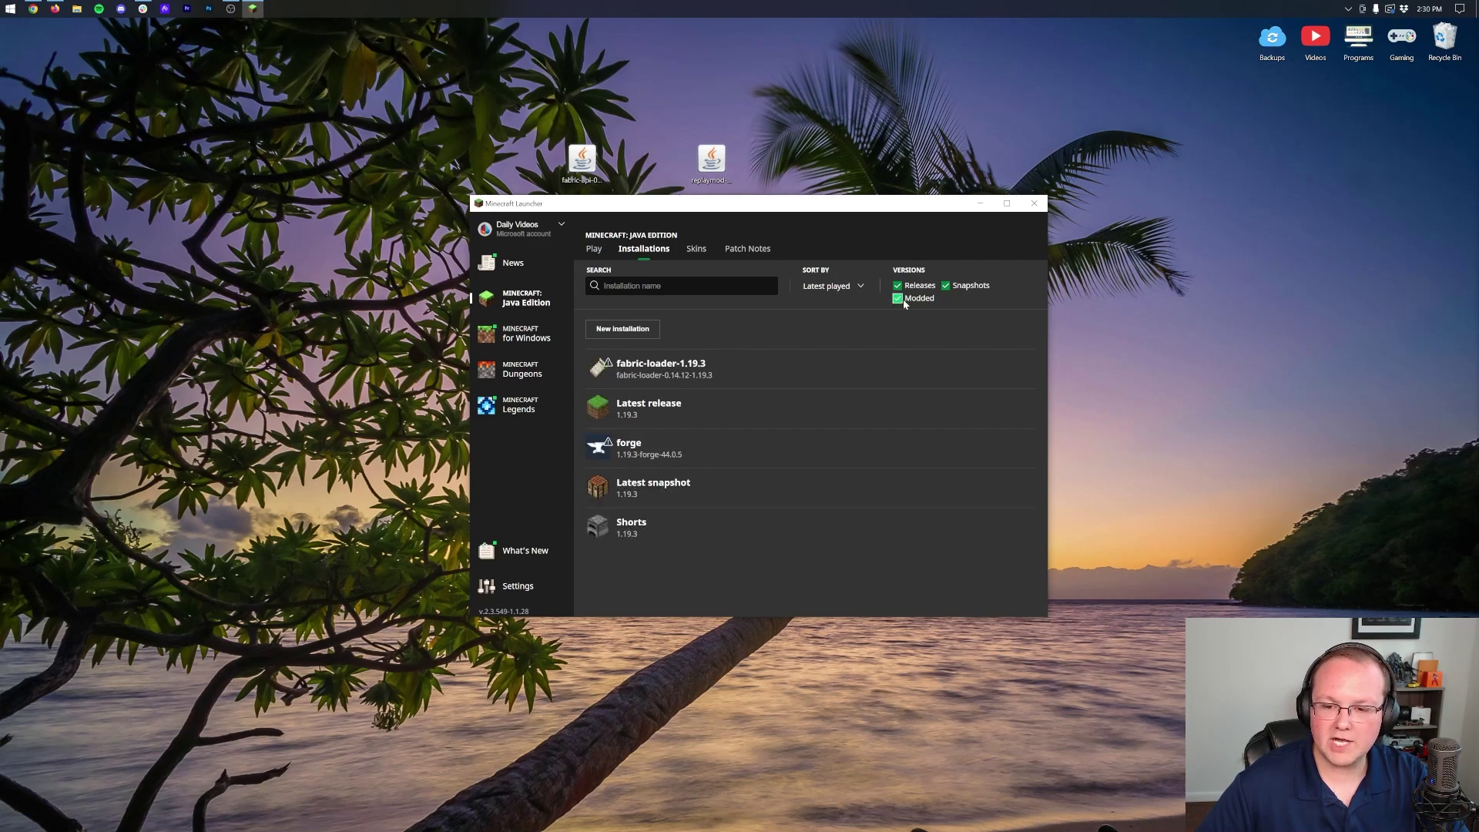
left_click(902, 299)
left_click(903, 300)
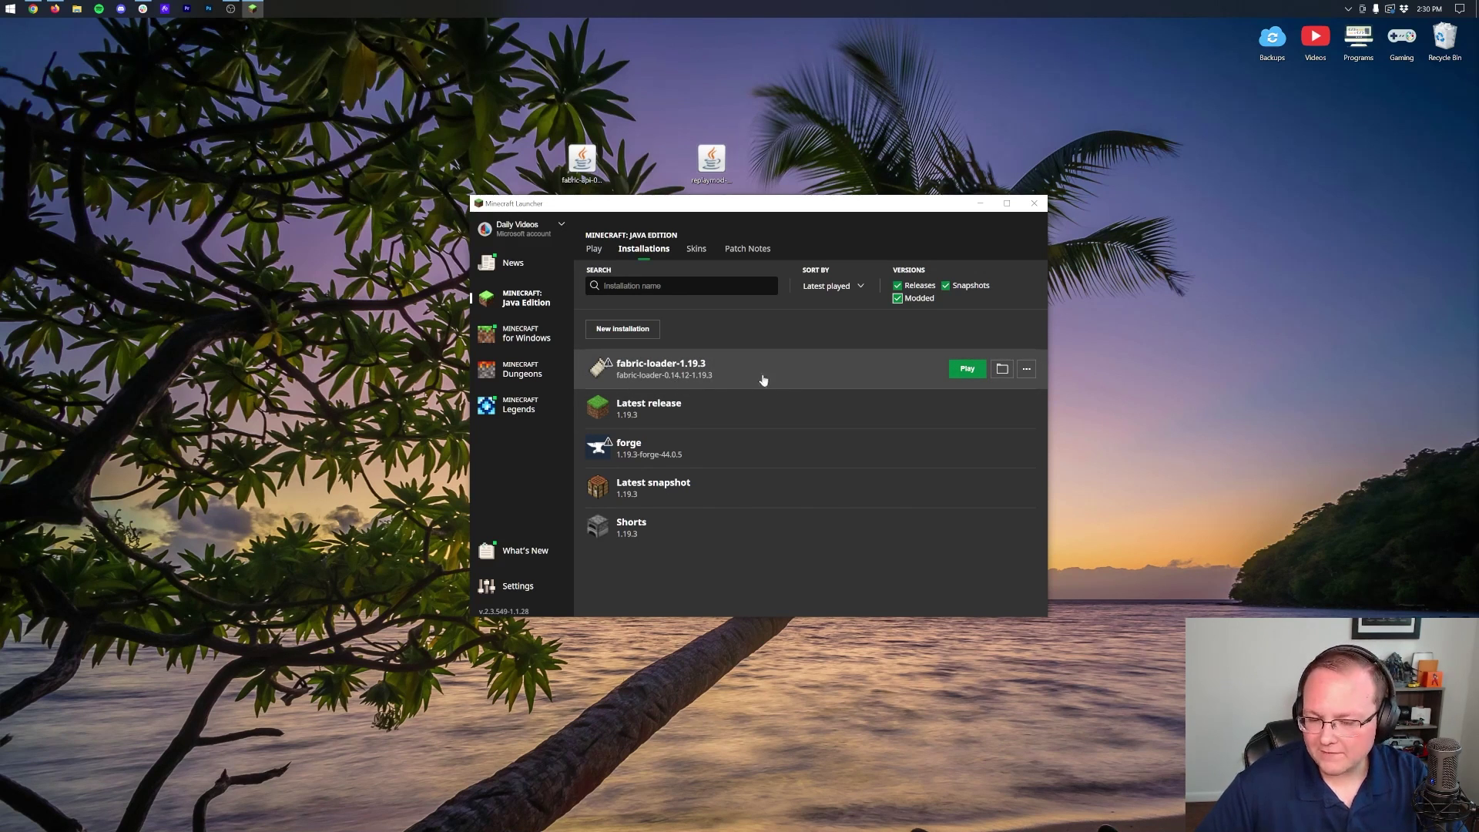
Start a new installation named 'Replay Mod 1.19.3' using fabric-loader-0.14.12-1.19.3
left_click(619, 328)
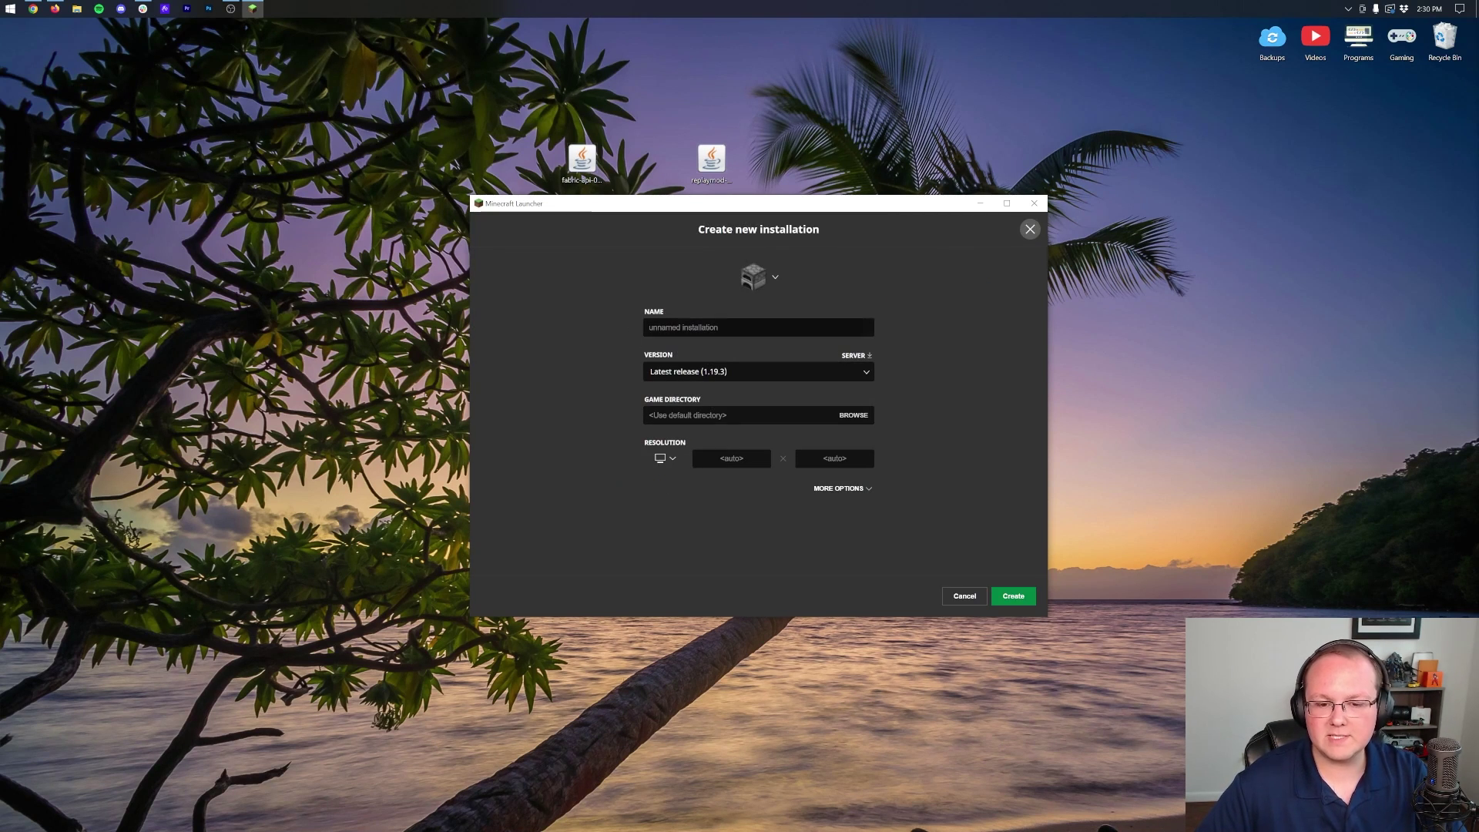
type("Replay")
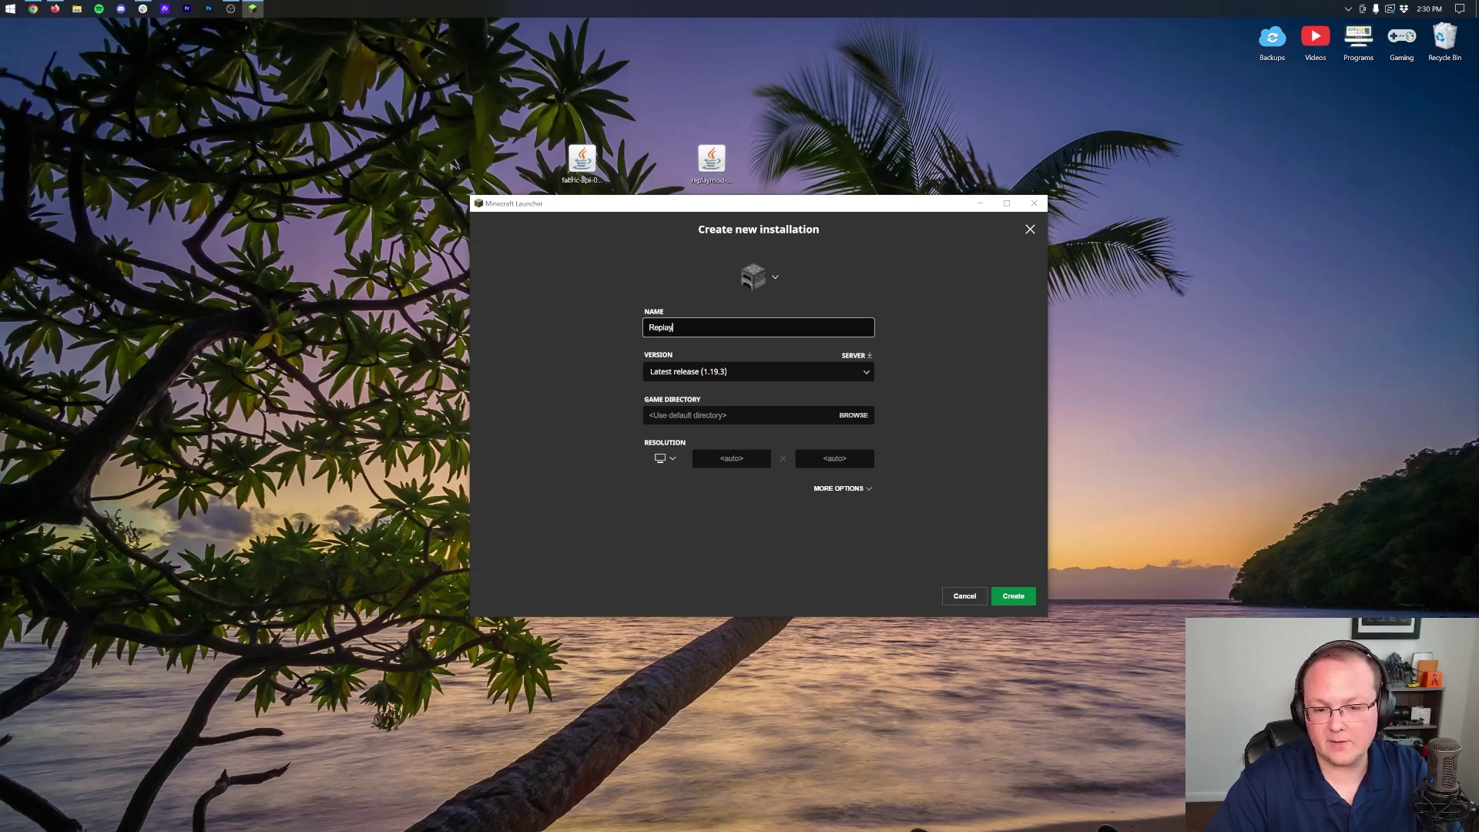
type(" Mod 1.19.3")
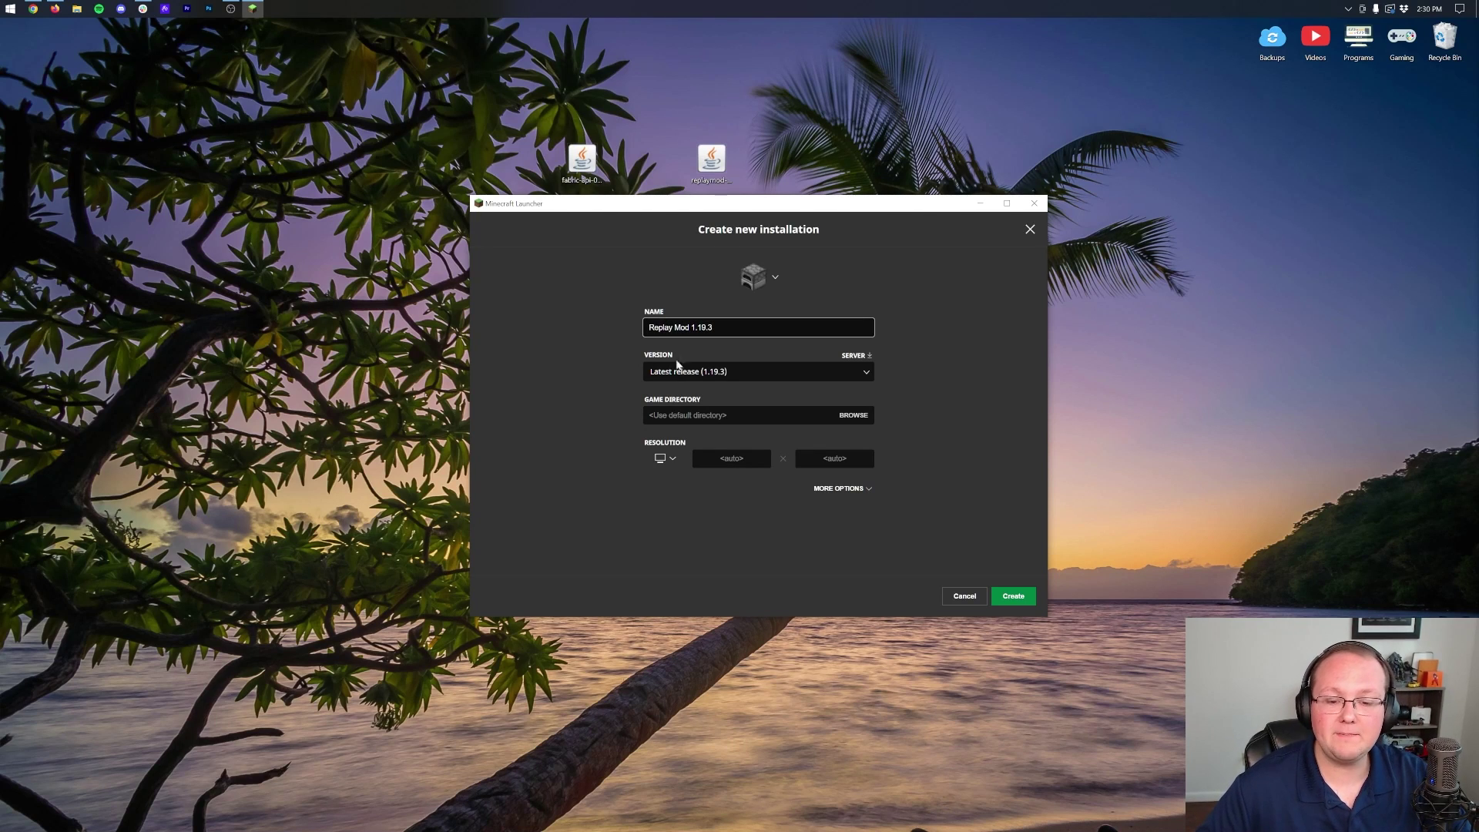
key("Tab")
key("space")
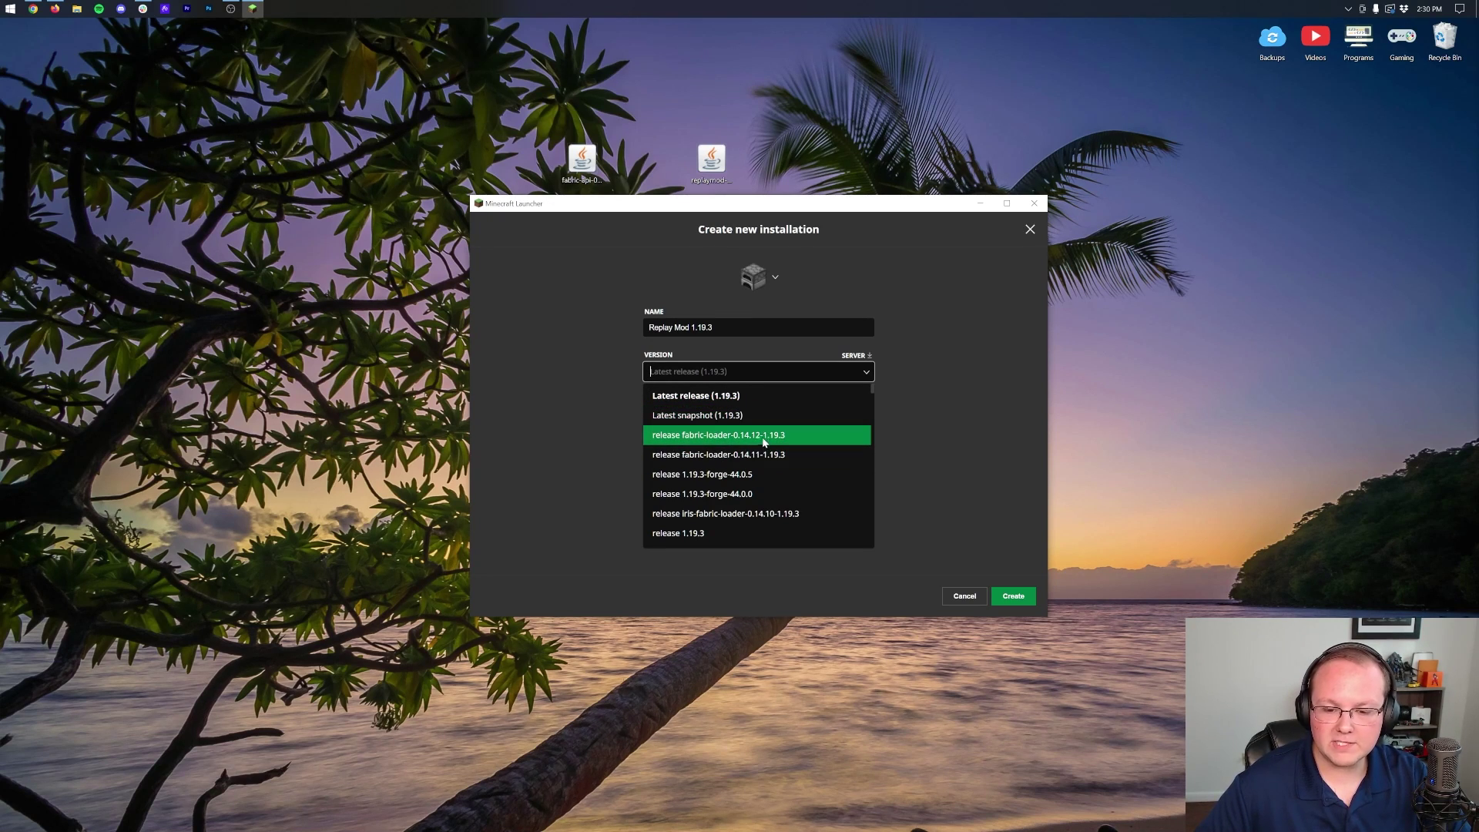
left_click(685, 439)
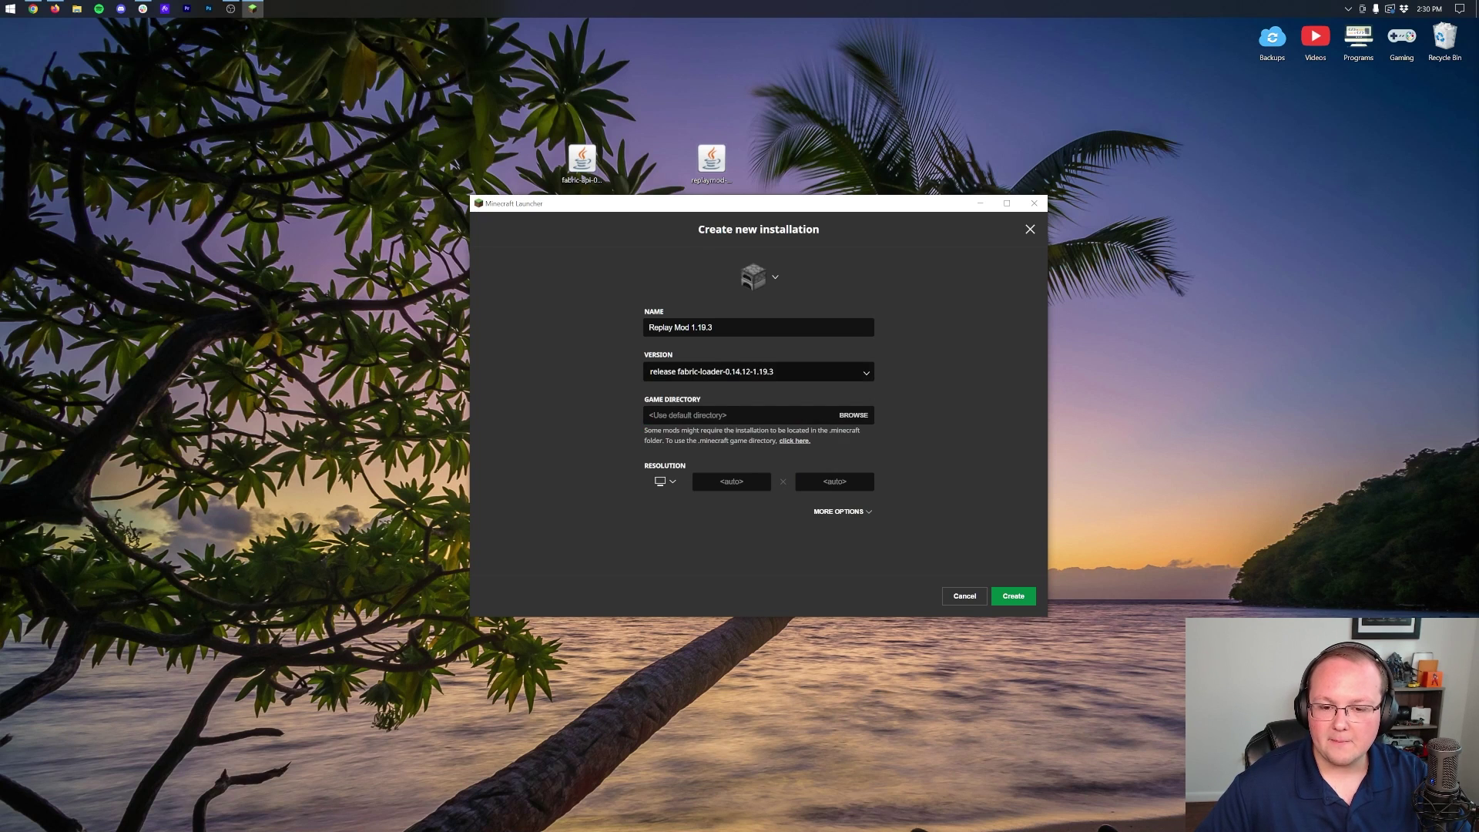
left_click(759, 371)
scroll(761, 435, "down", 10)
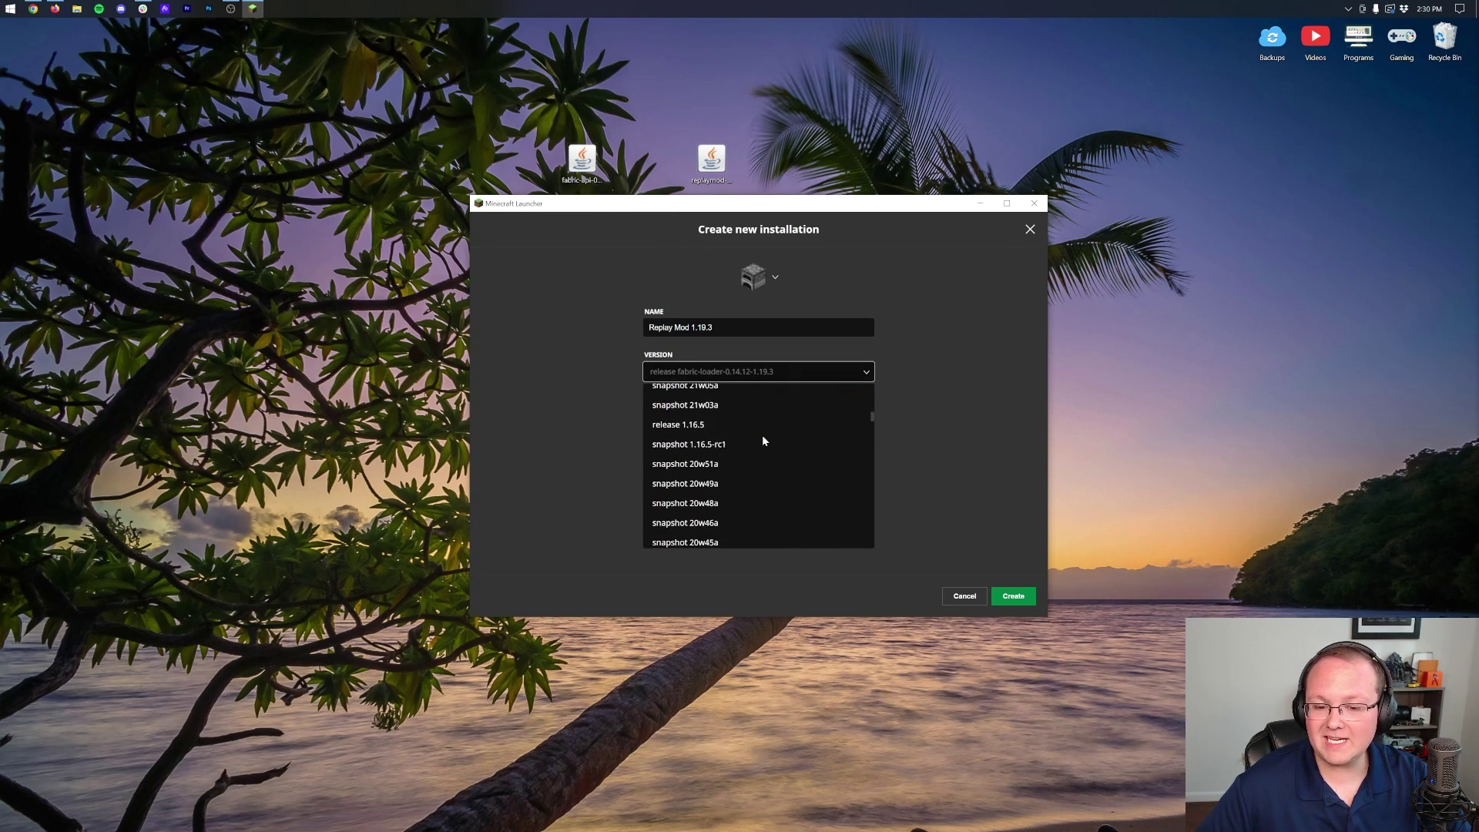
scroll(763, 444, "down", 15)
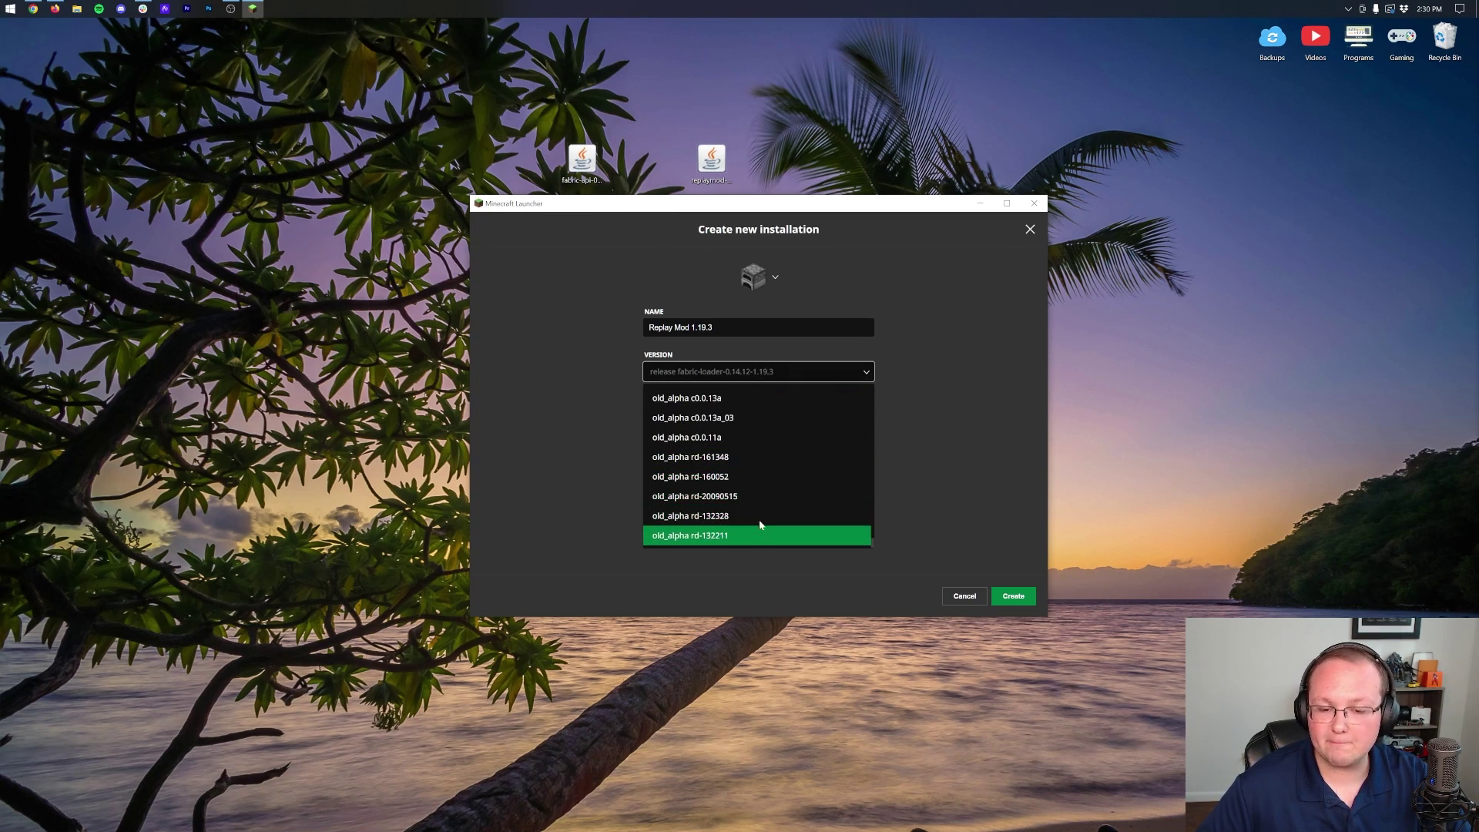
scroll(760, 462, "up", 20)
left_click(946, 378)
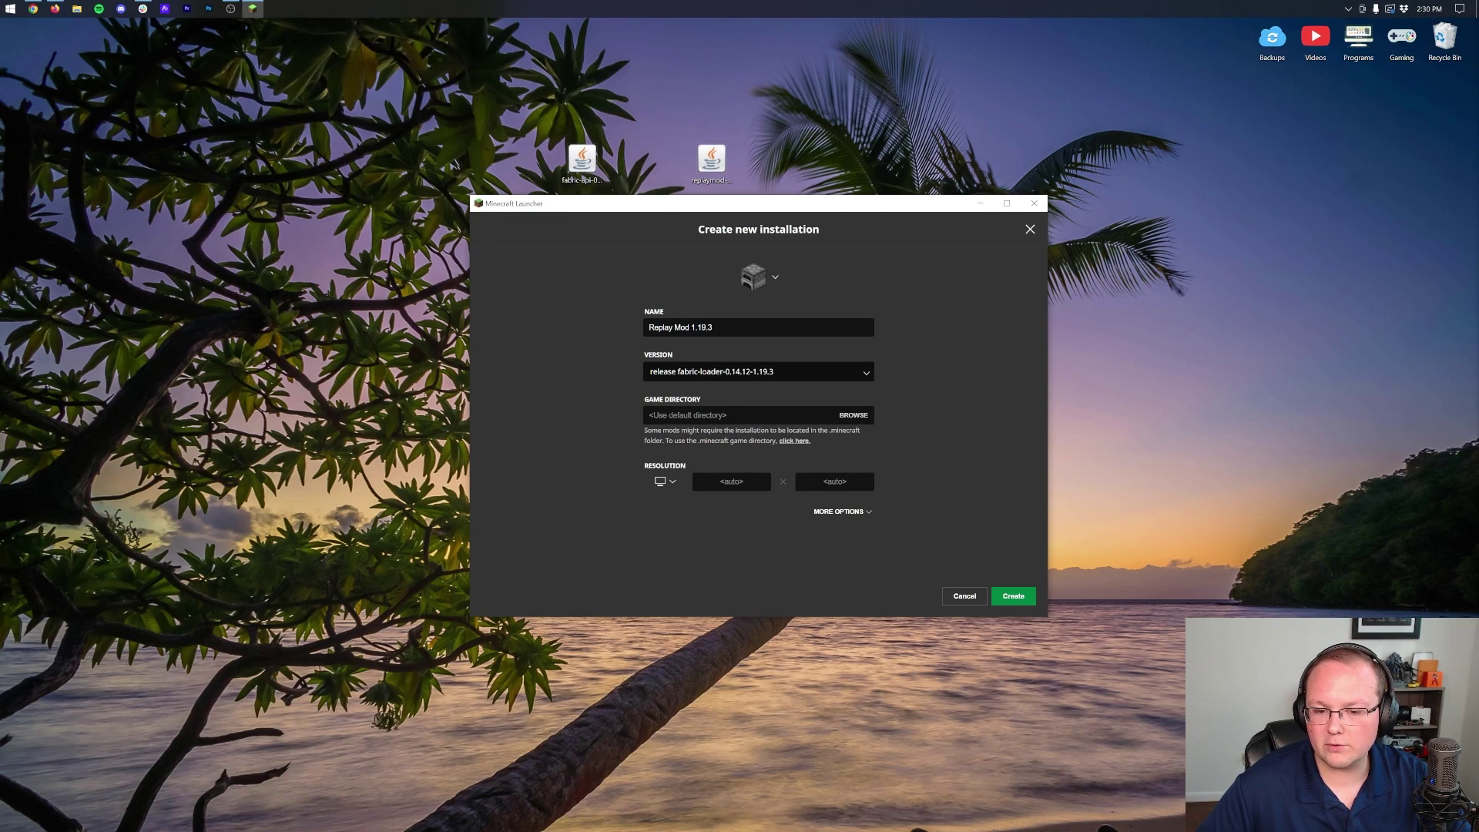
Set the installation resolution to 1920x1080 and create it
left_click(665, 482)
left_click(666, 438)
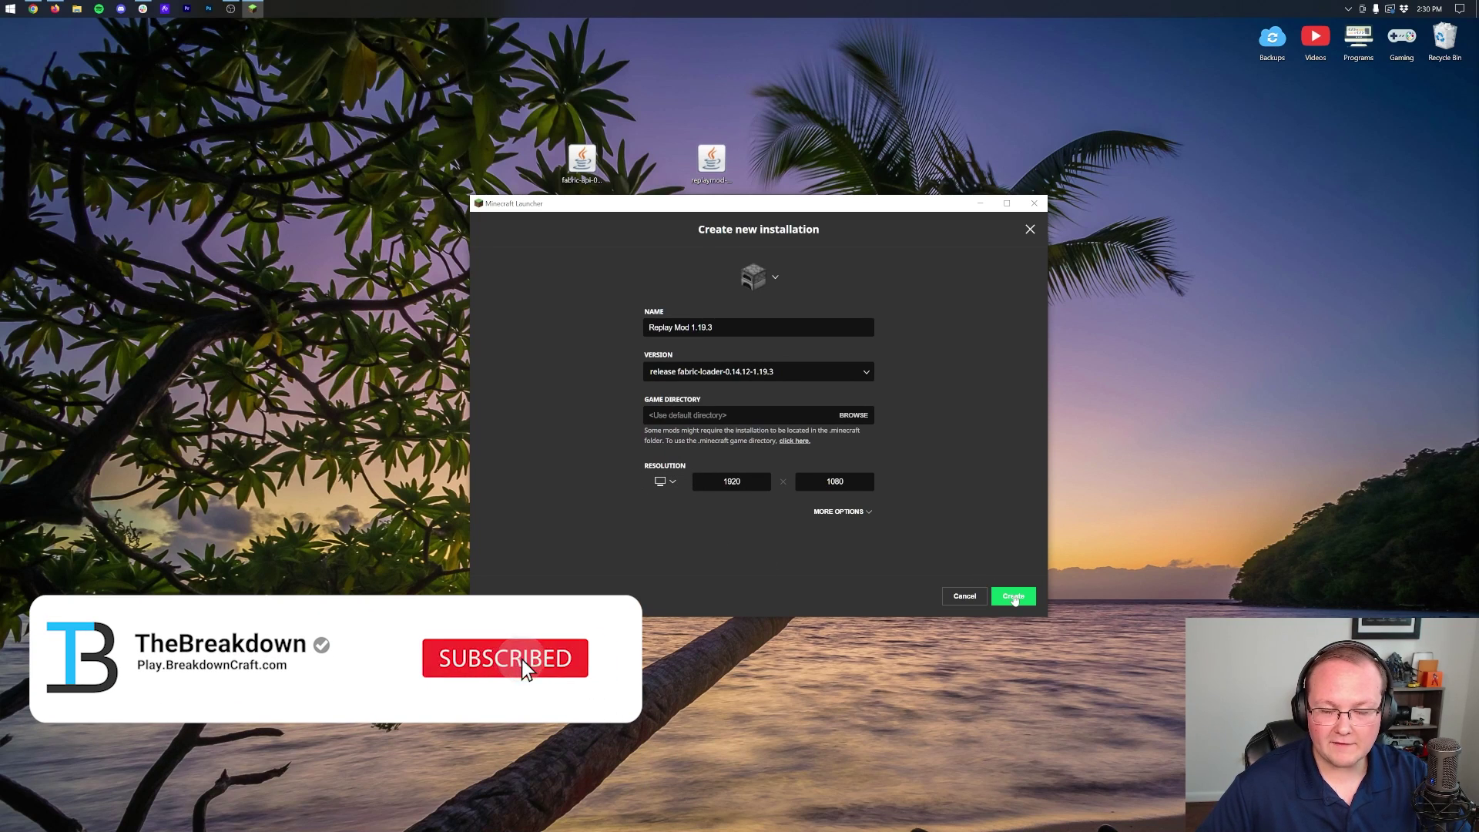
left_click(1014, 597)
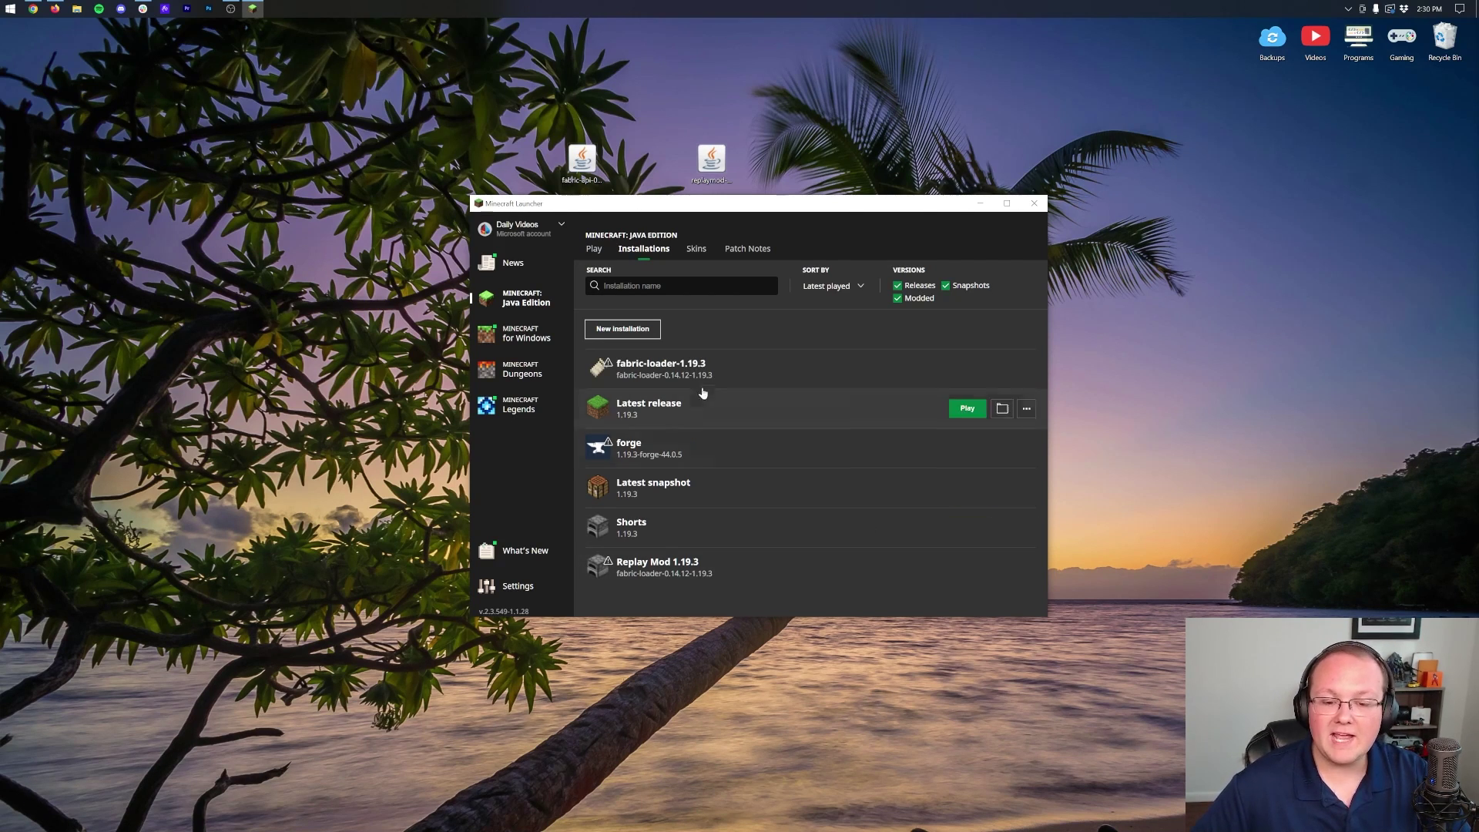
mouse_move(678, 374)
mouse_move(753, 568)
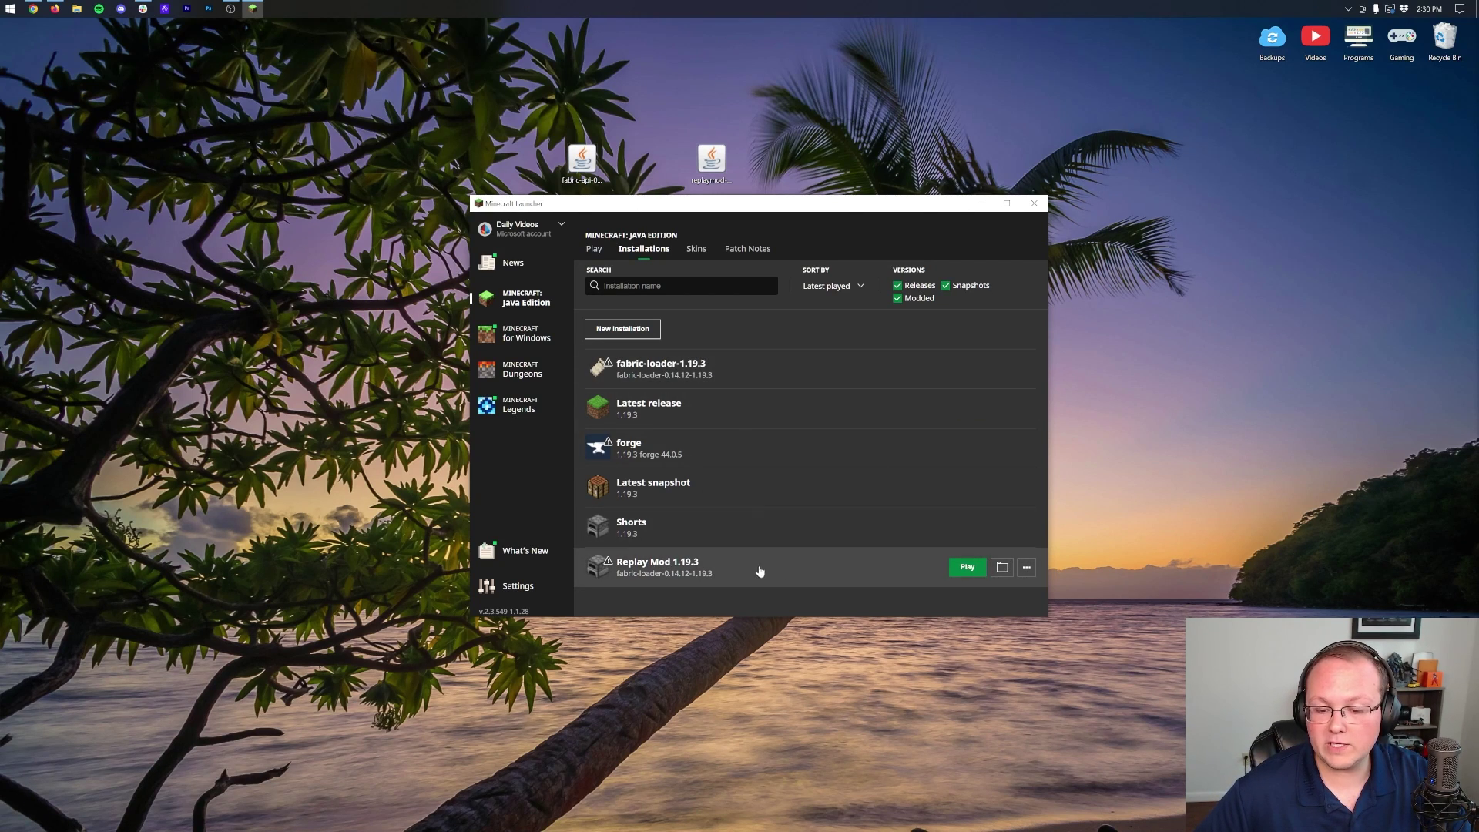
Move the old mods folder to Gaming and create a new empty 'mods' folder in .minecraft
mouse_move(994, 369)
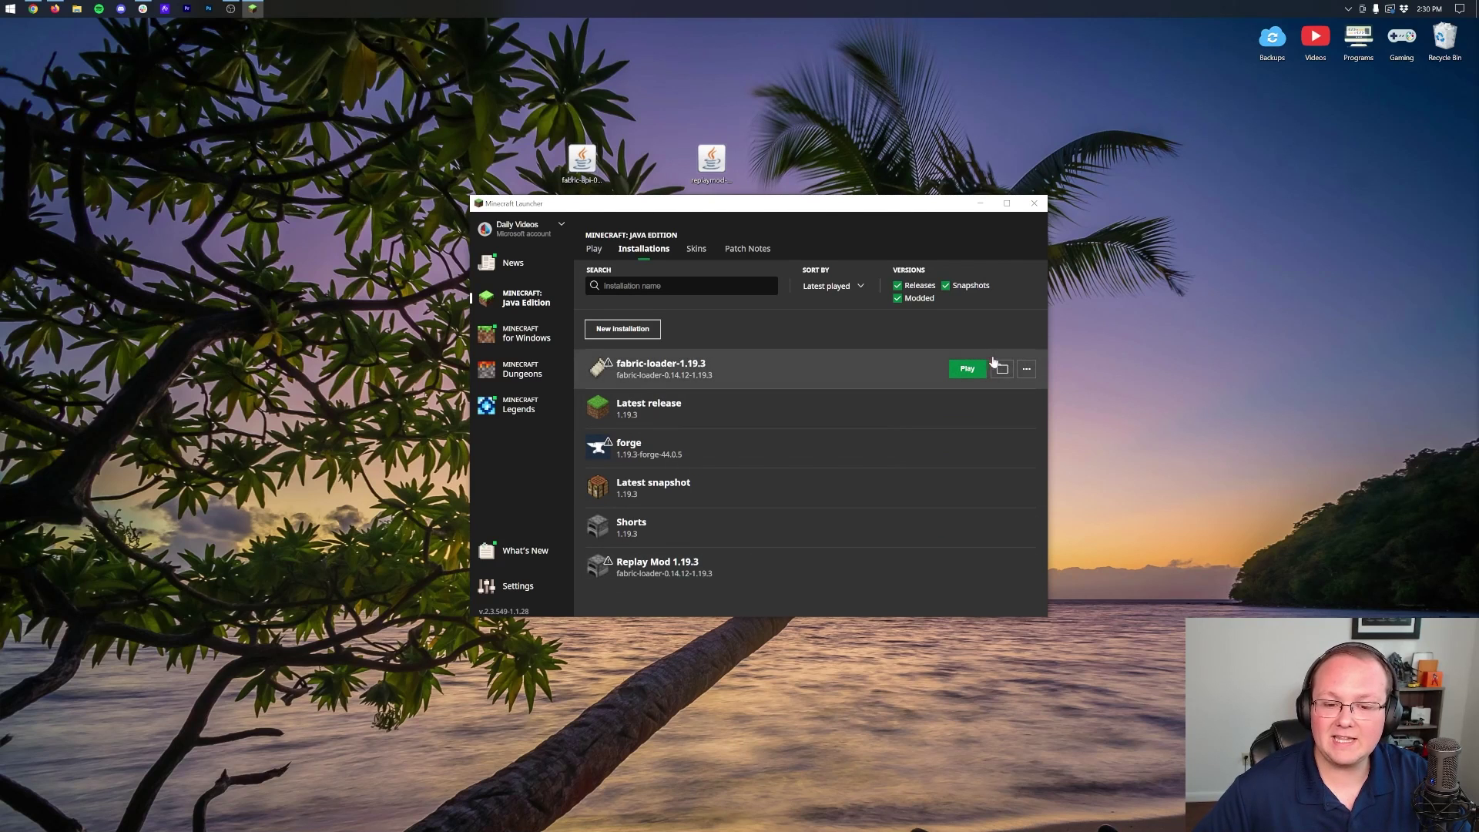
left_click(1002, 369)
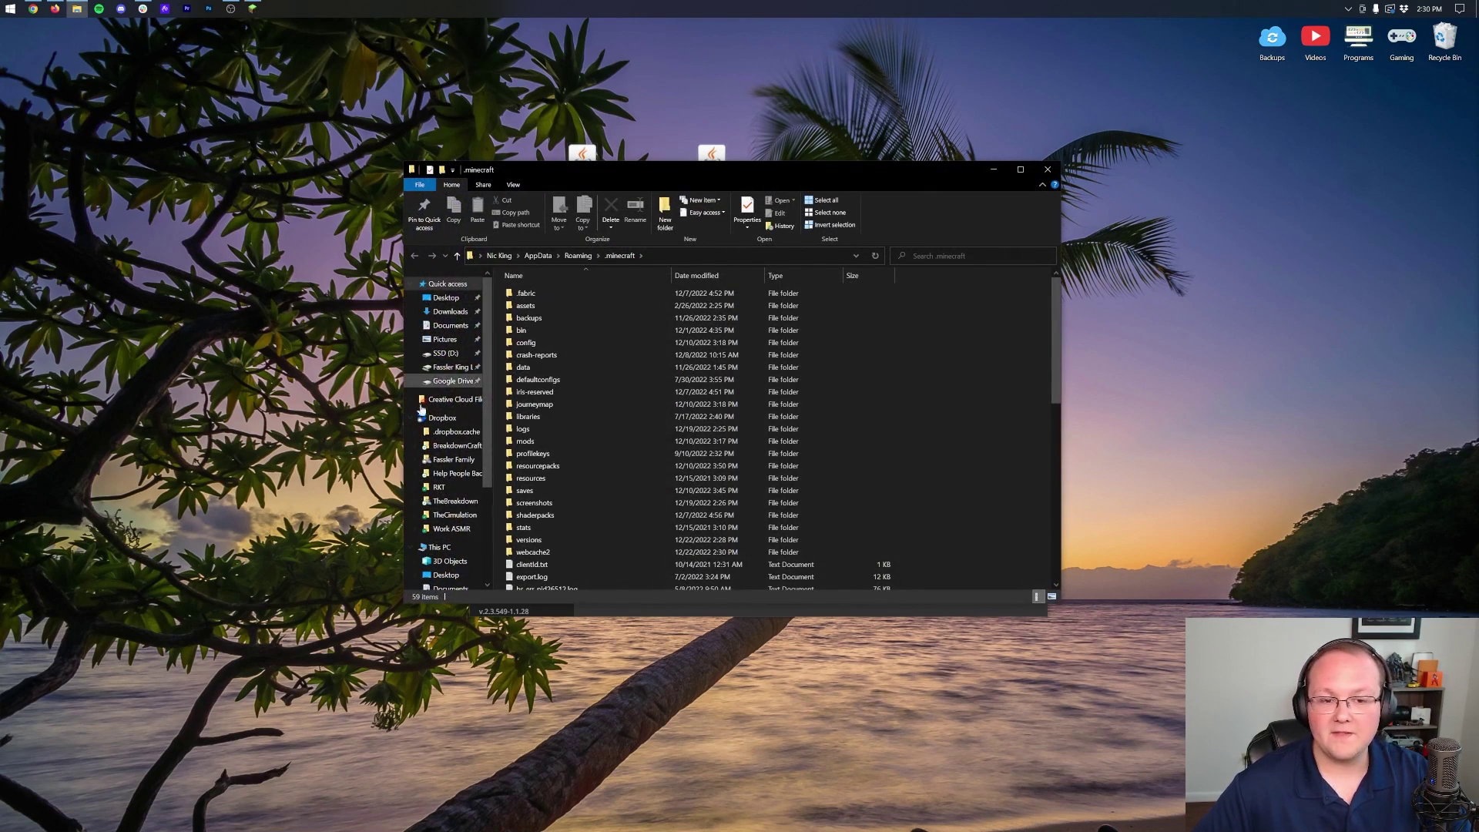
left_click_drag(594, 444, 1416, 48)
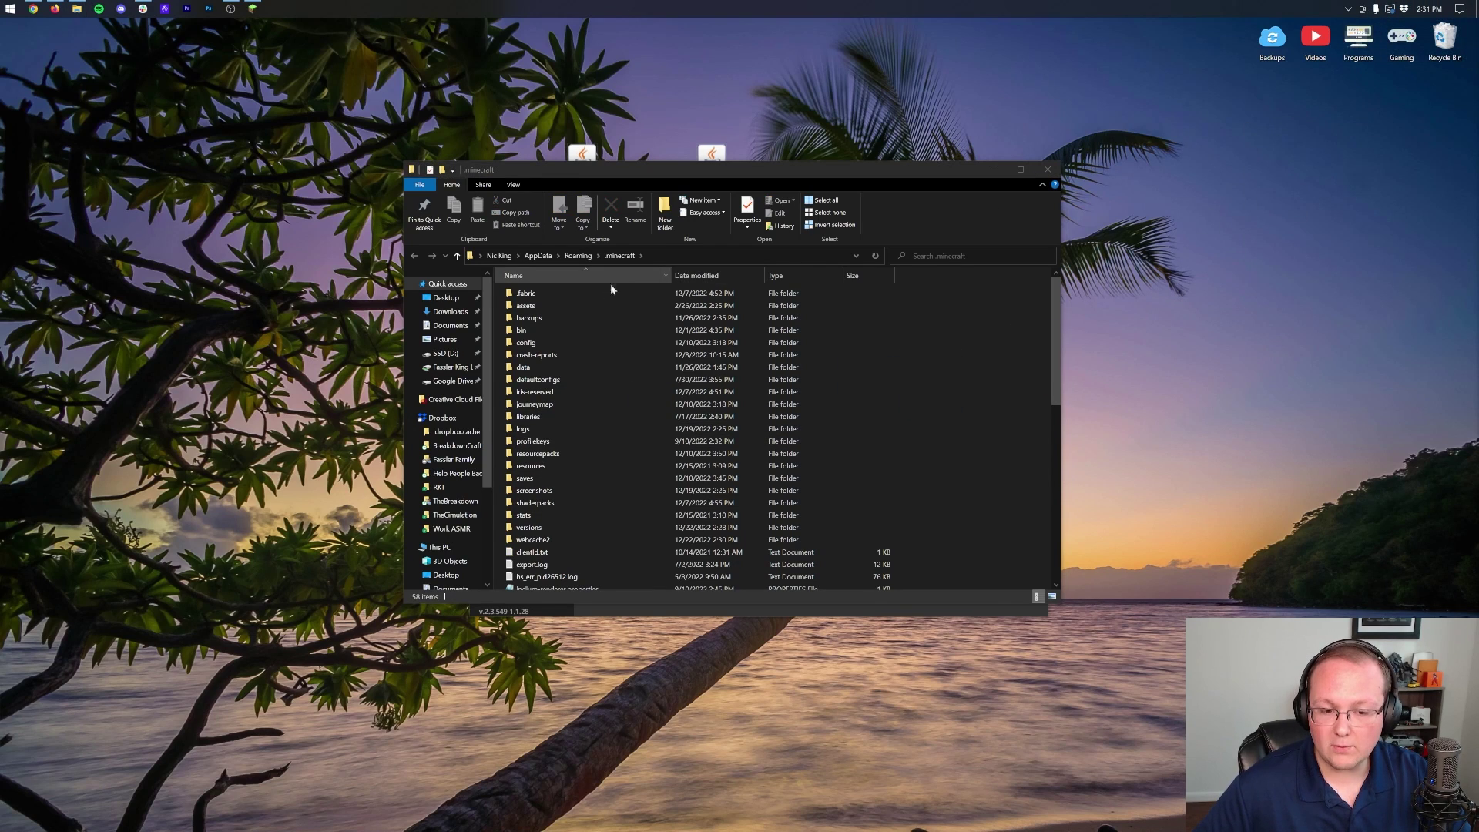
right_click(501, 292)
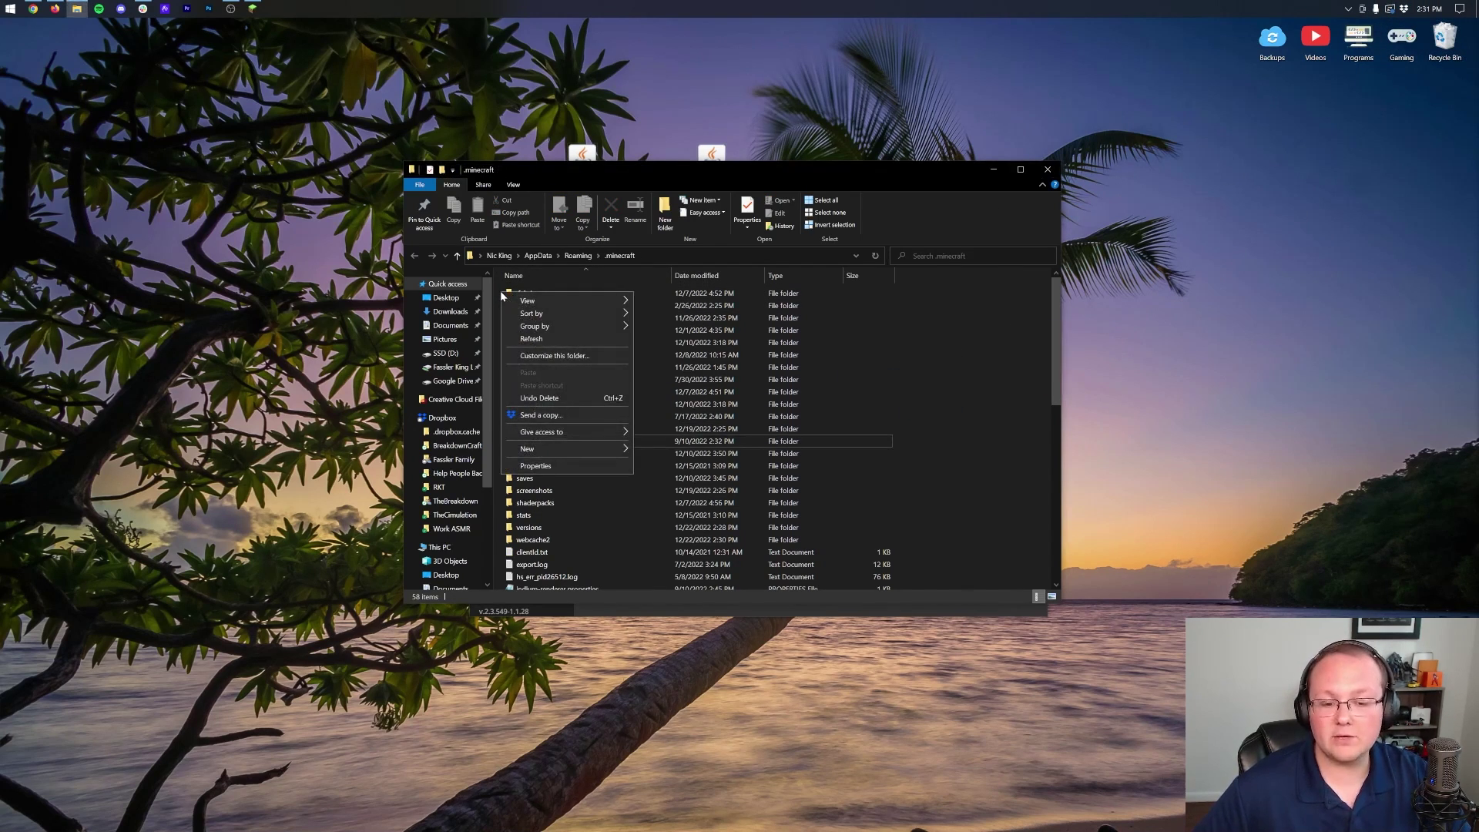
mouse_move(592, 447)
left_click(636, 449)
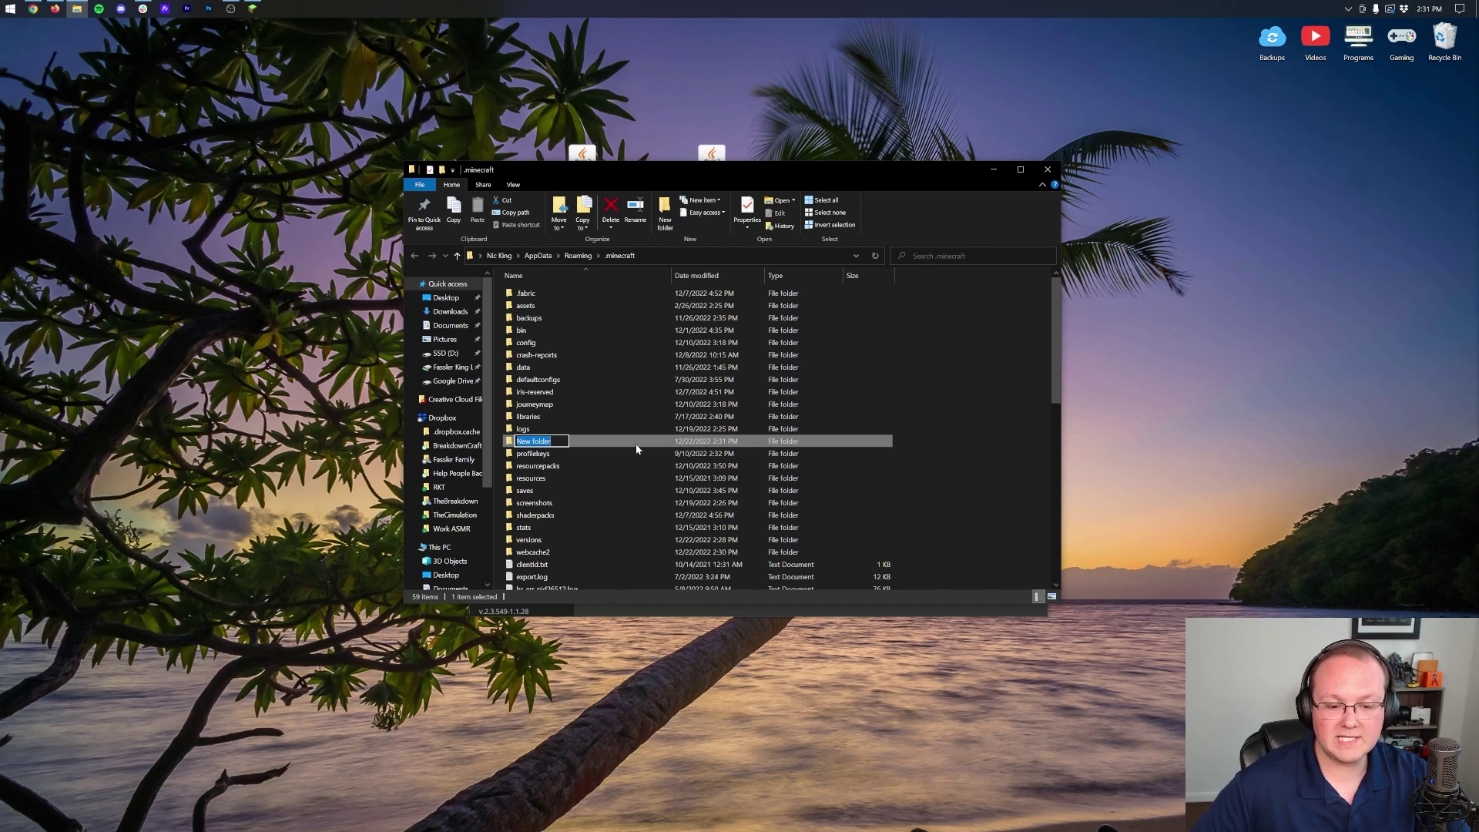
type("mods")
key("Return")
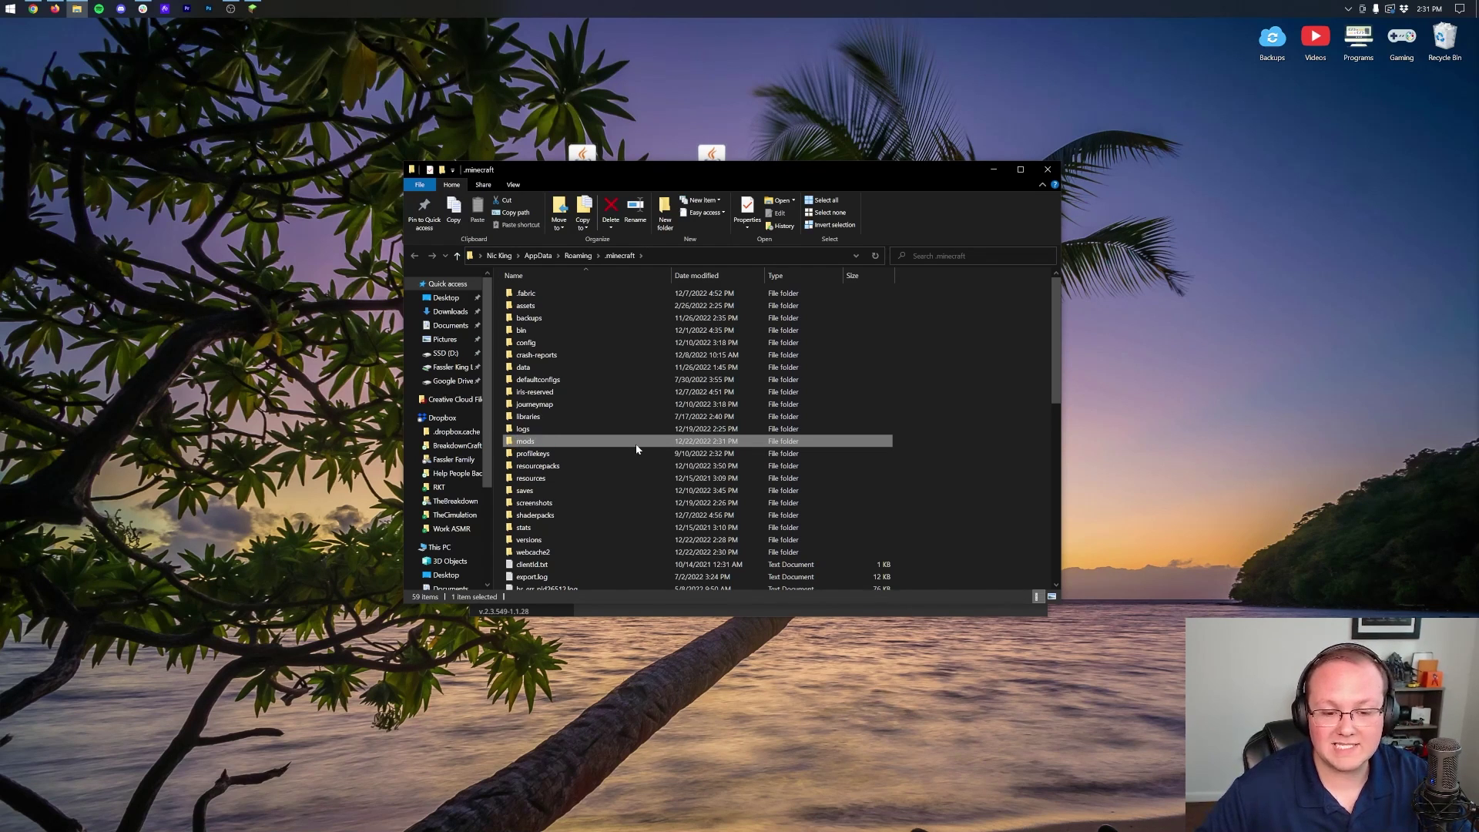
Move fabric-api-0.69.1+1.19.3.jar and replaymod-1.19.3-2.6.10.jar into the new mods folder, then close Explorer
double_click(635, 445)
left_click_drag(536, 137, 714, 100)
left_click_drag(560, 103, 676, 404)
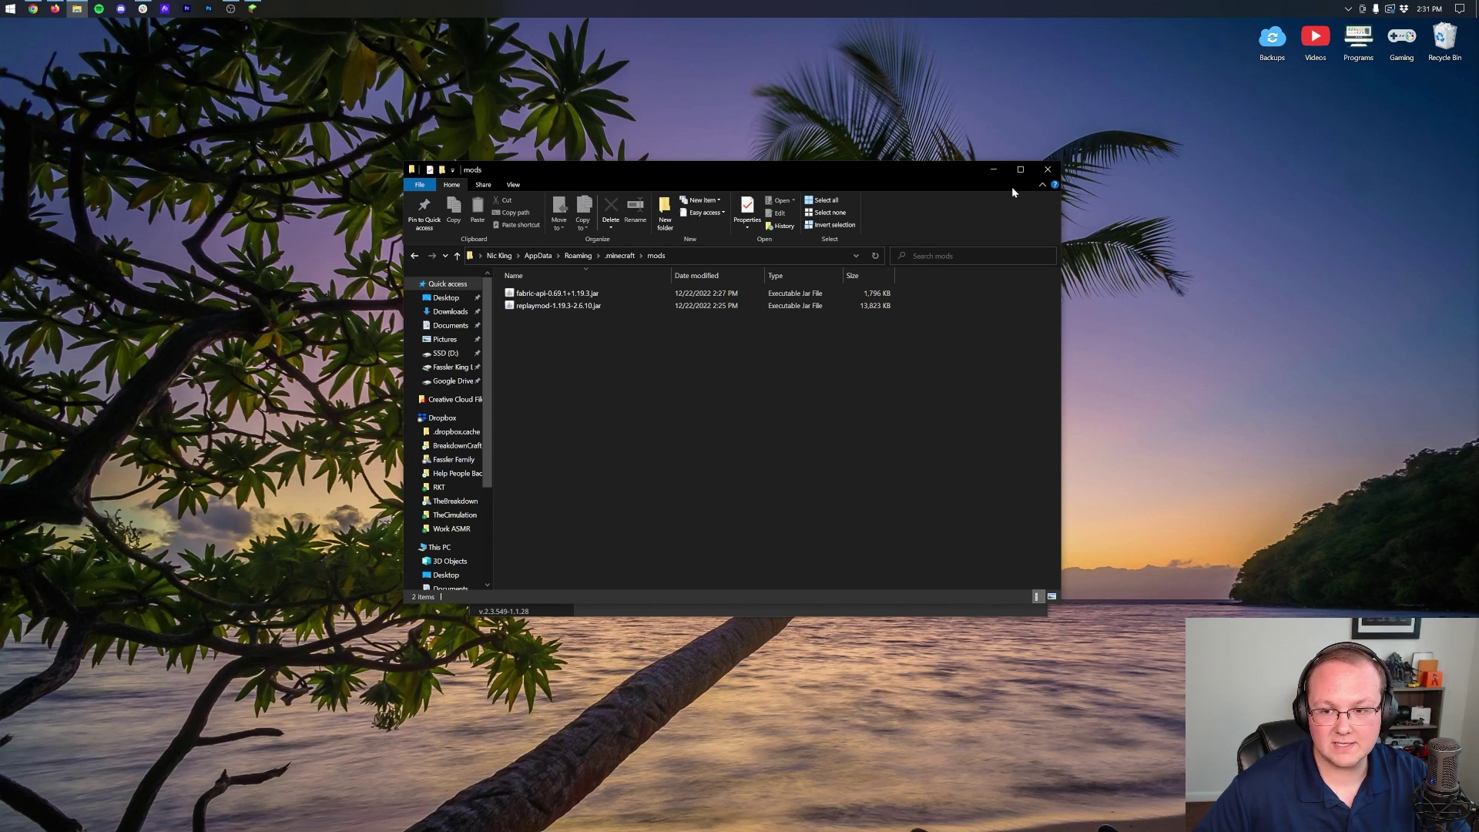
left_click(1047, 169)
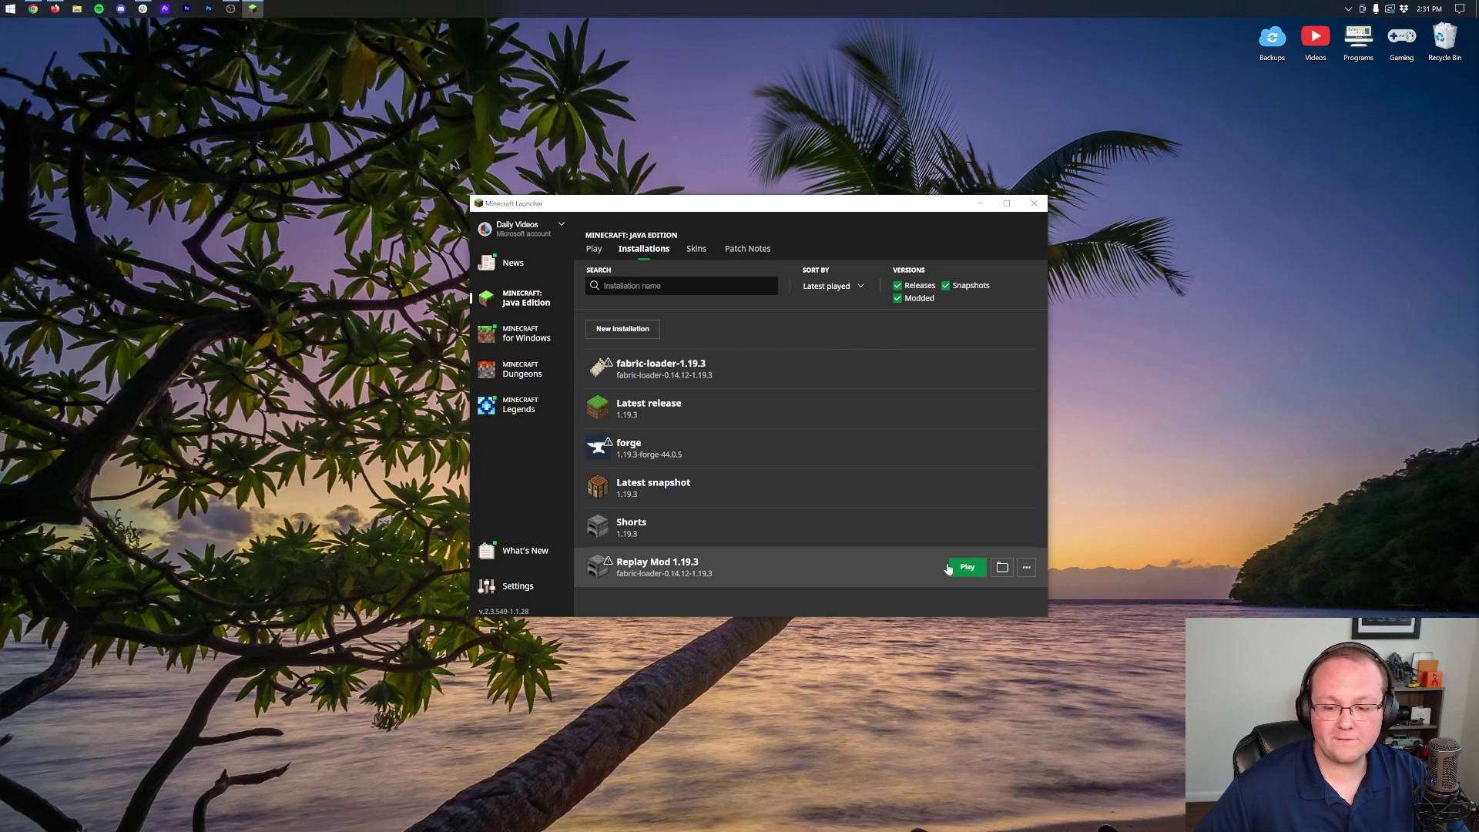
Launch the Replay Mod 1.19.3 installation past the modded-game warning and open the empty Replay Viewer
left_click(958, 568)
left_click(972, 601)
left_click(959, 566)
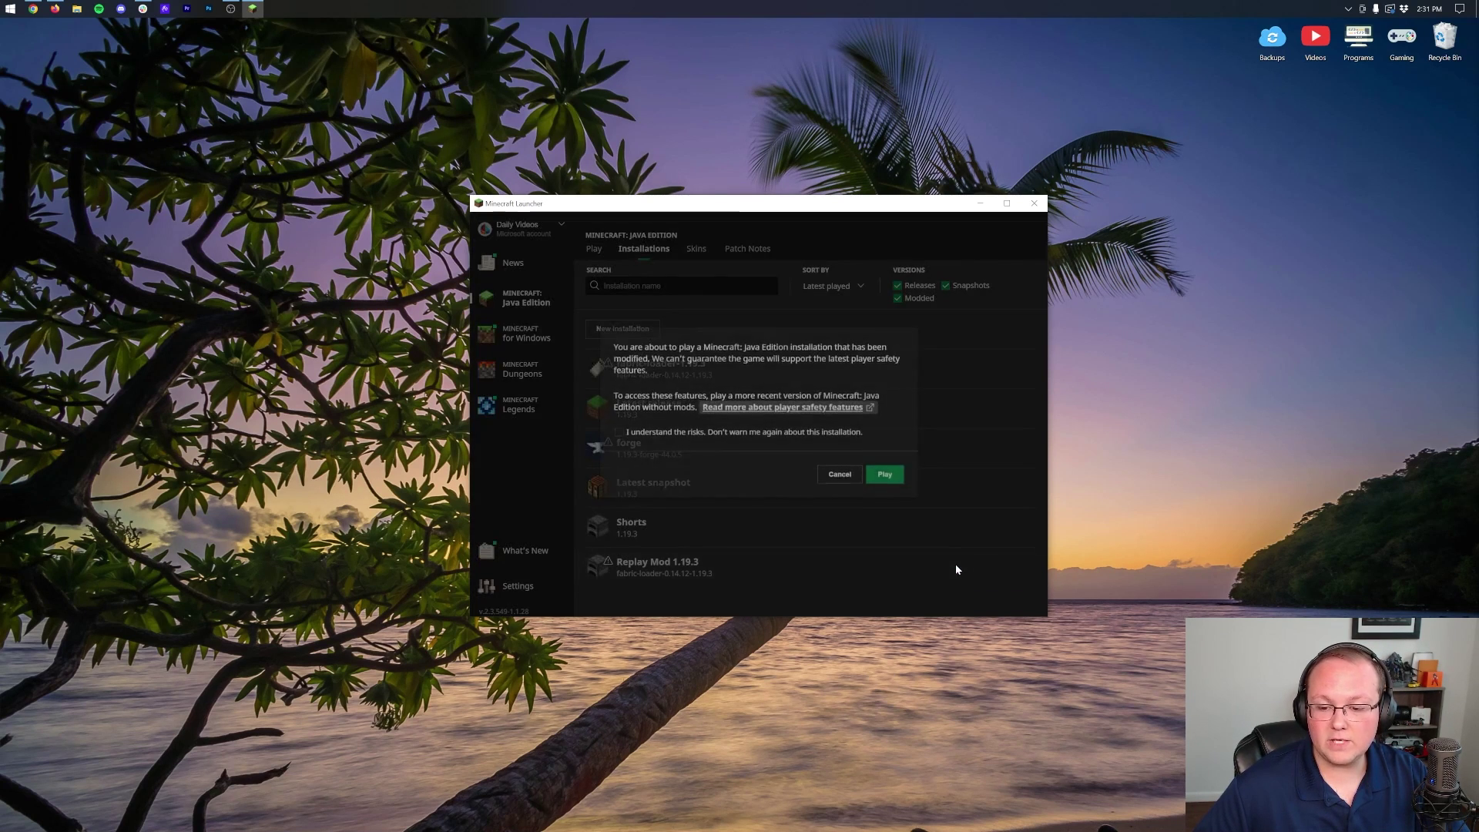
left_click(886, 477)
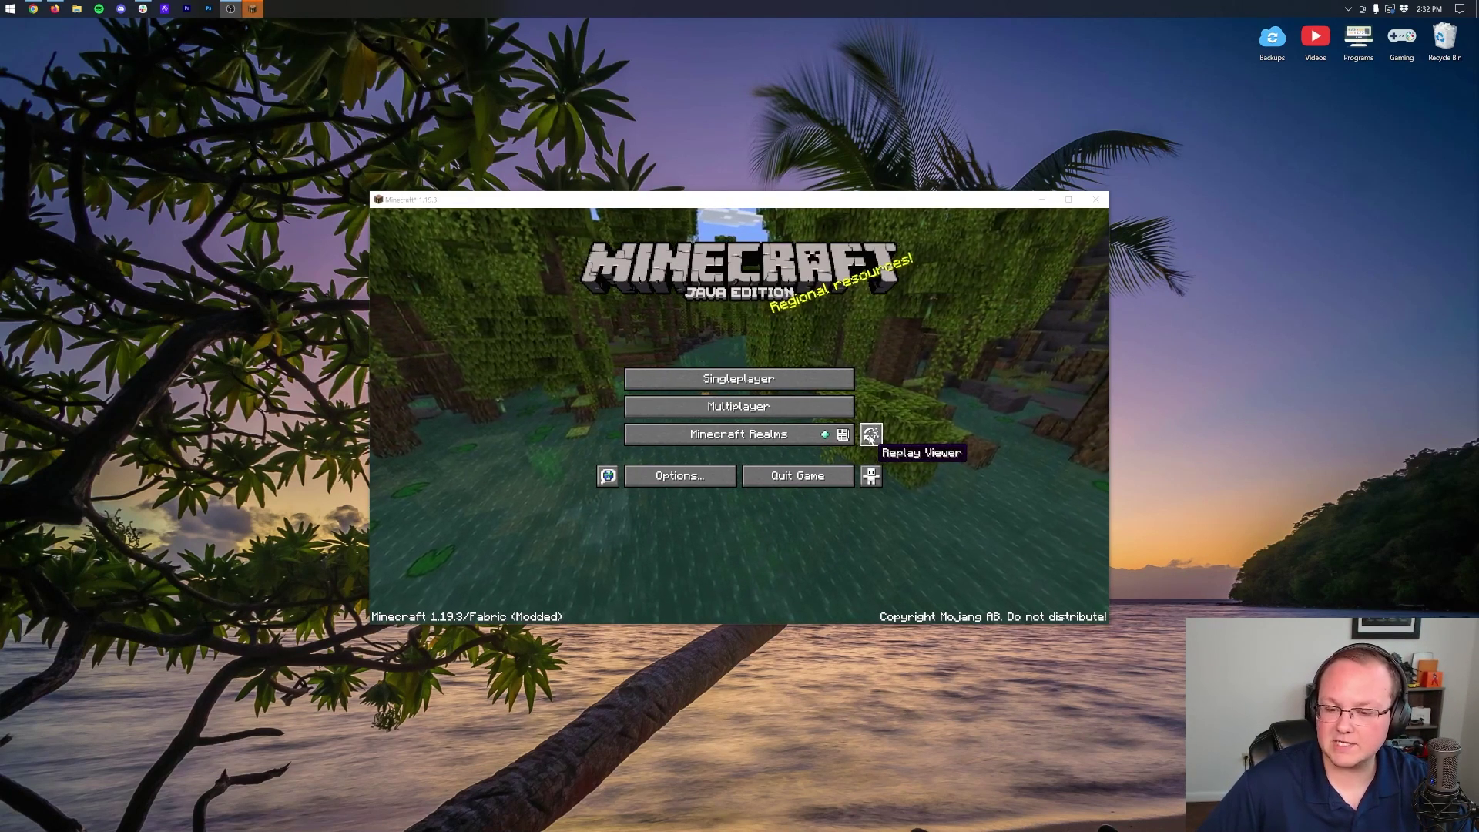
left_click(870, 435)
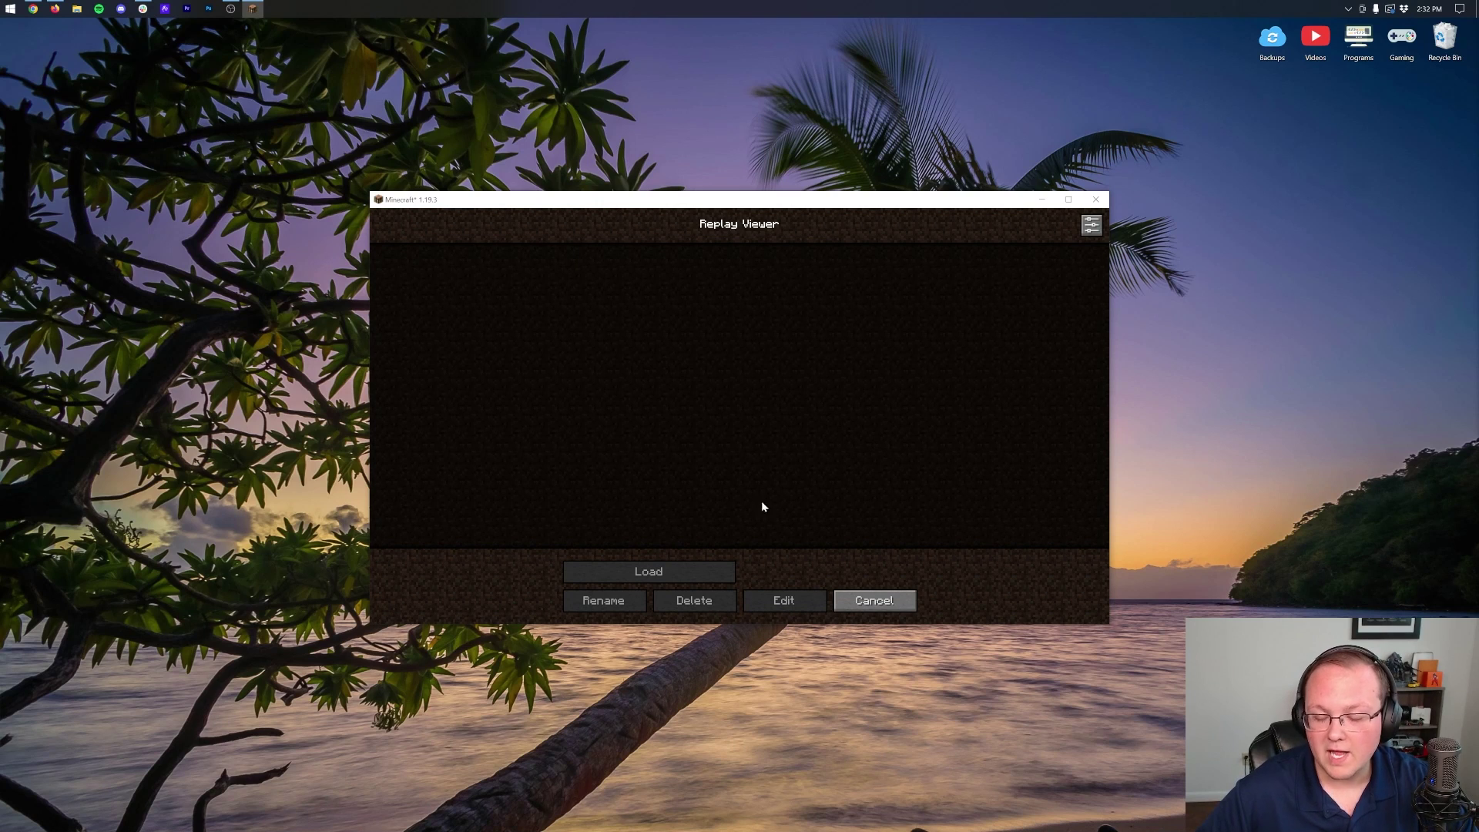
Return to the main menu and load the first singleplayer world to start recording
left_click(875, 602)
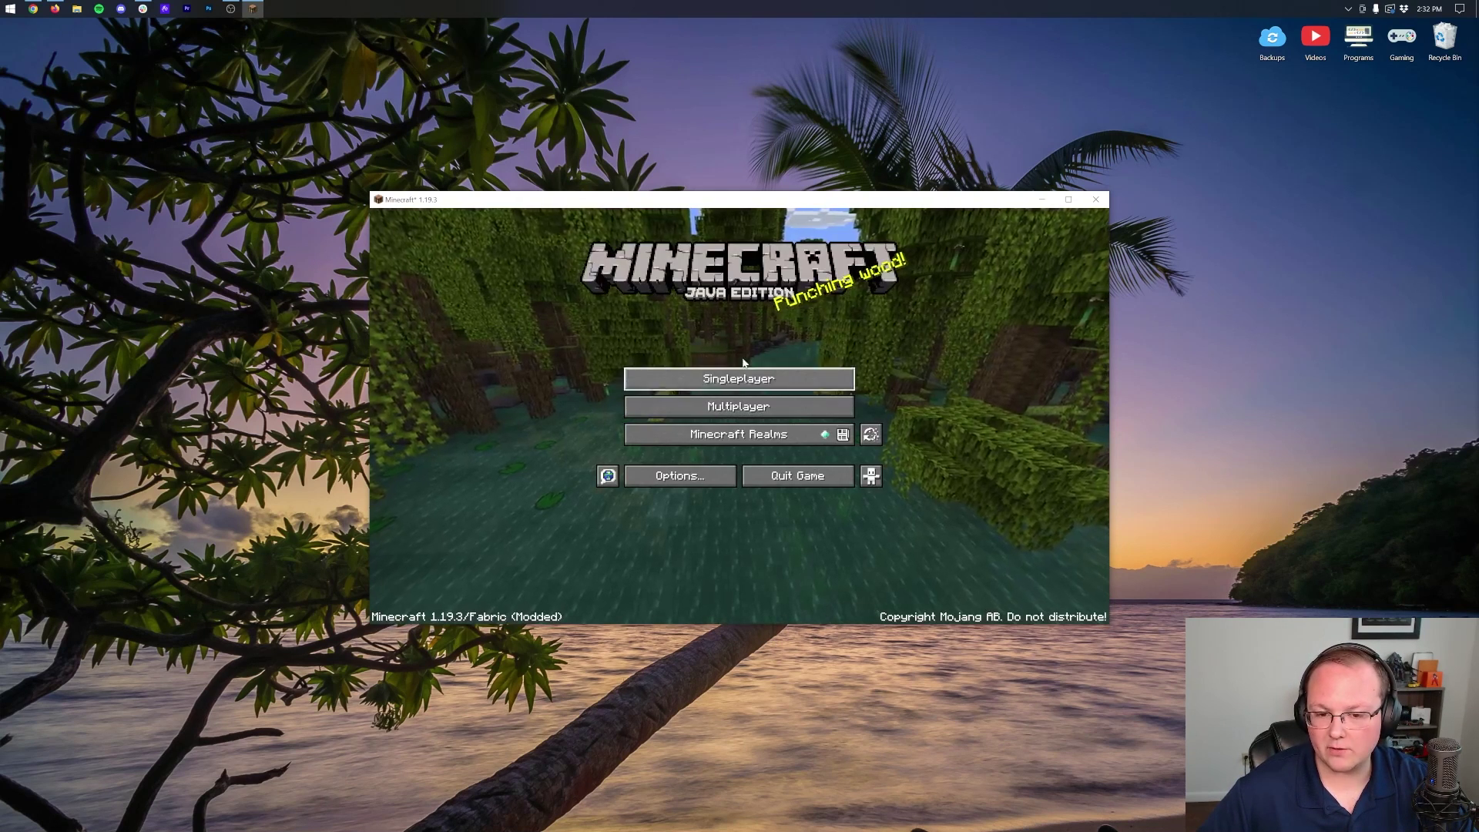
left_click(739, 377)
double_click(684, 302)
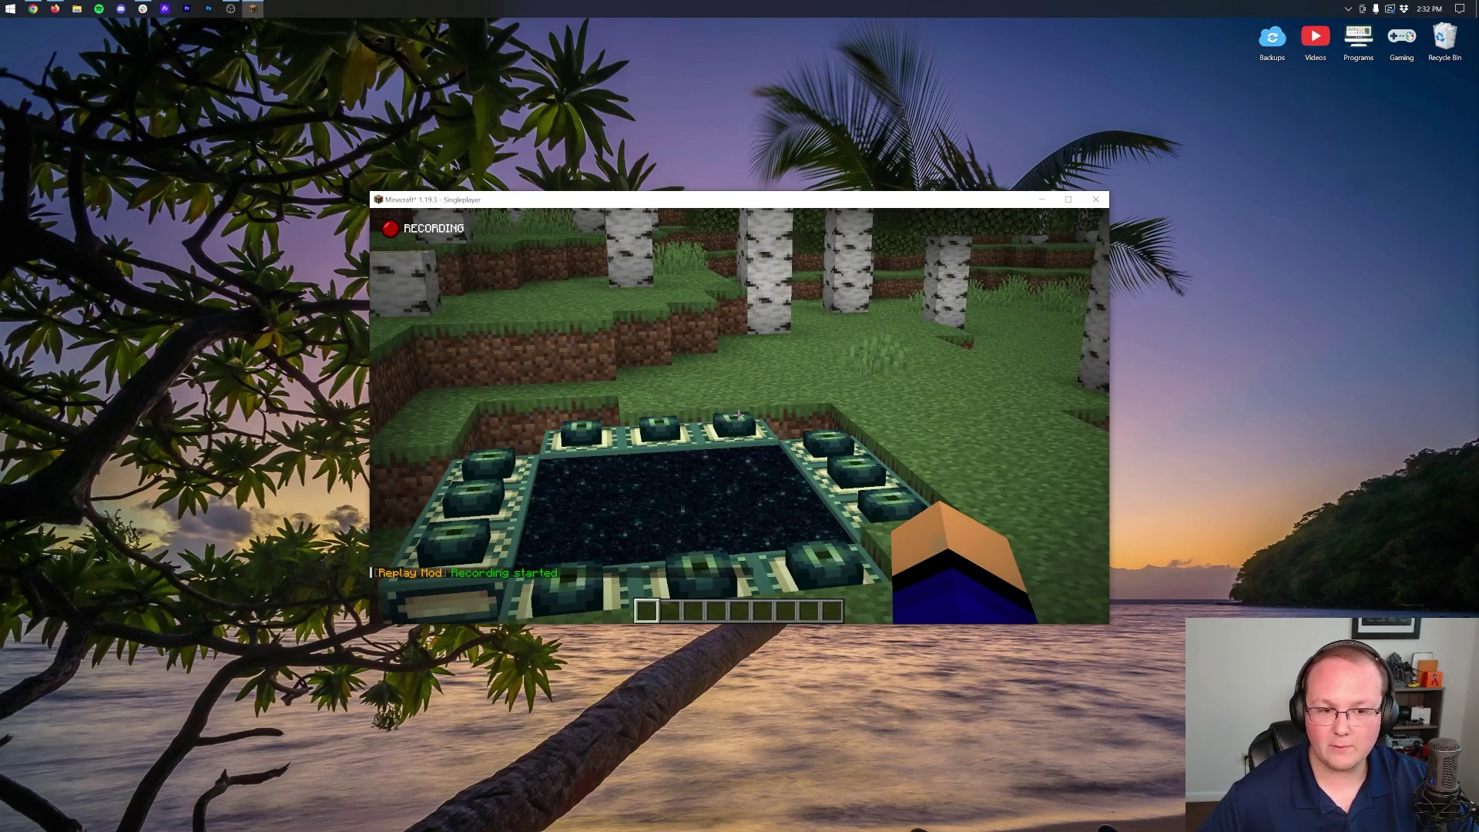
left_click(550, 309)
key("w")
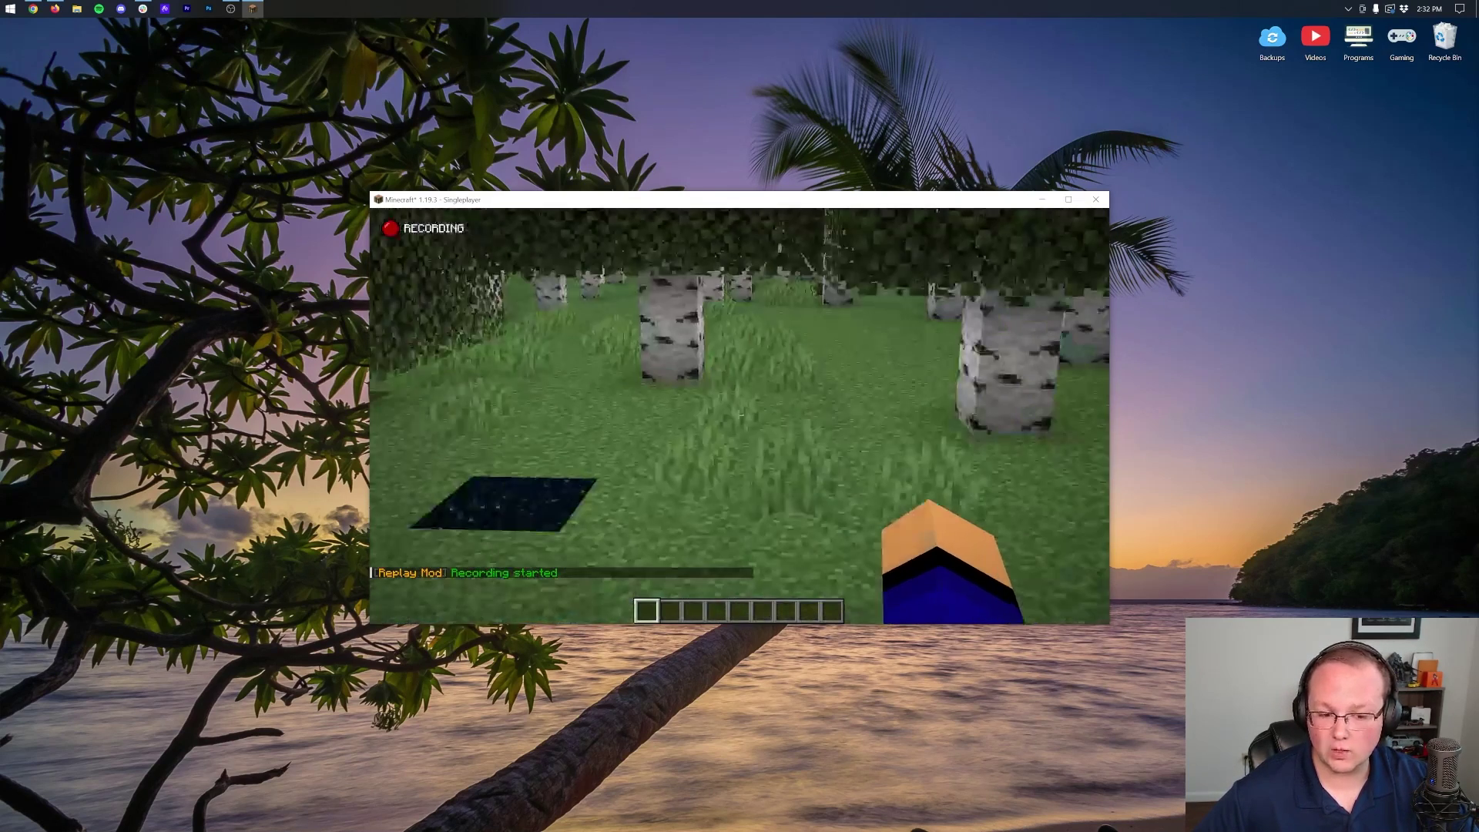
Set the field of view back to Normal in Options and resume the game
key("Escape")
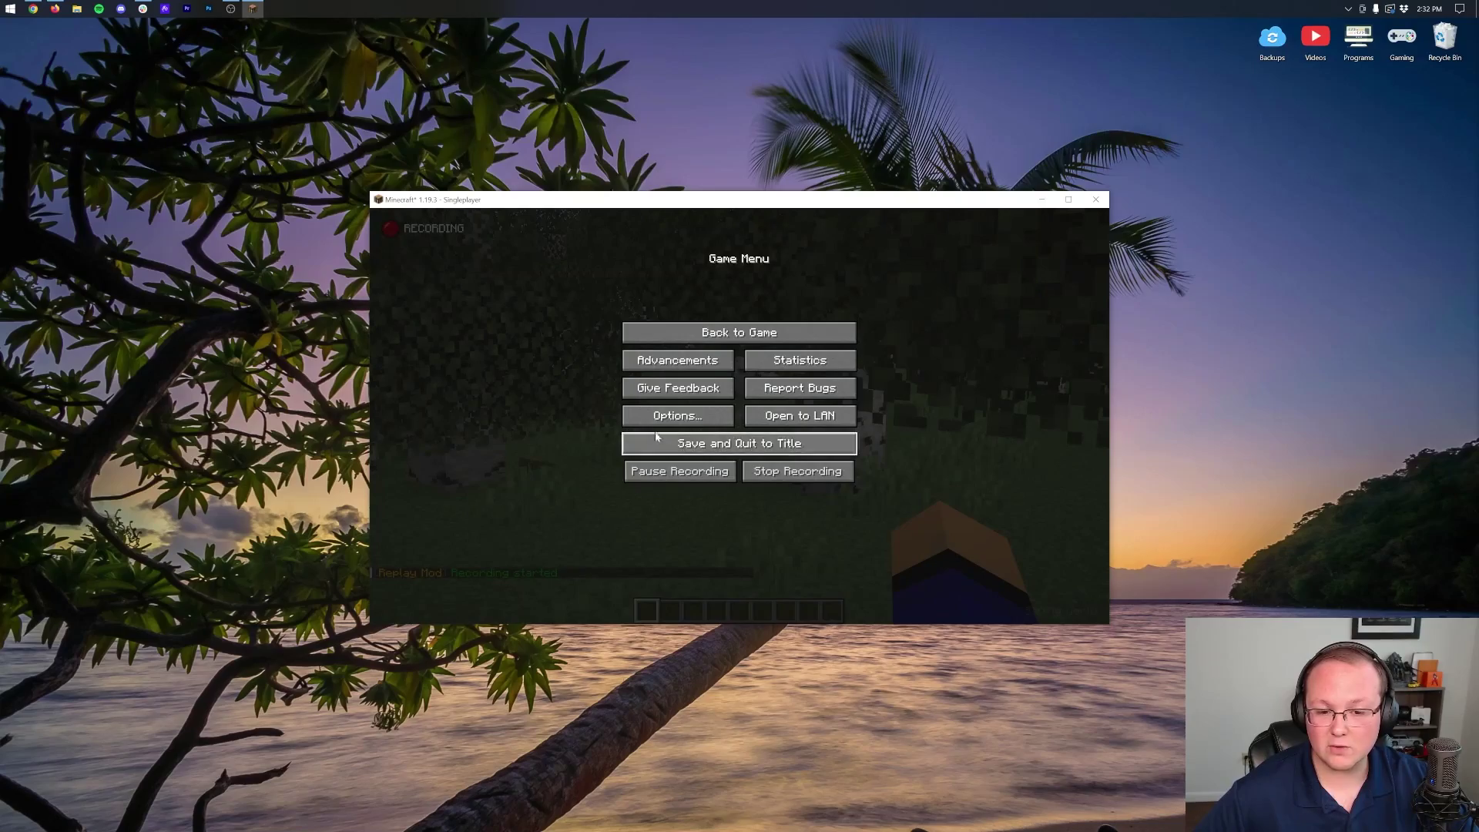
left_click(646, 416)
left_click_drag(636, 274, 647, 274)
key("Escape")
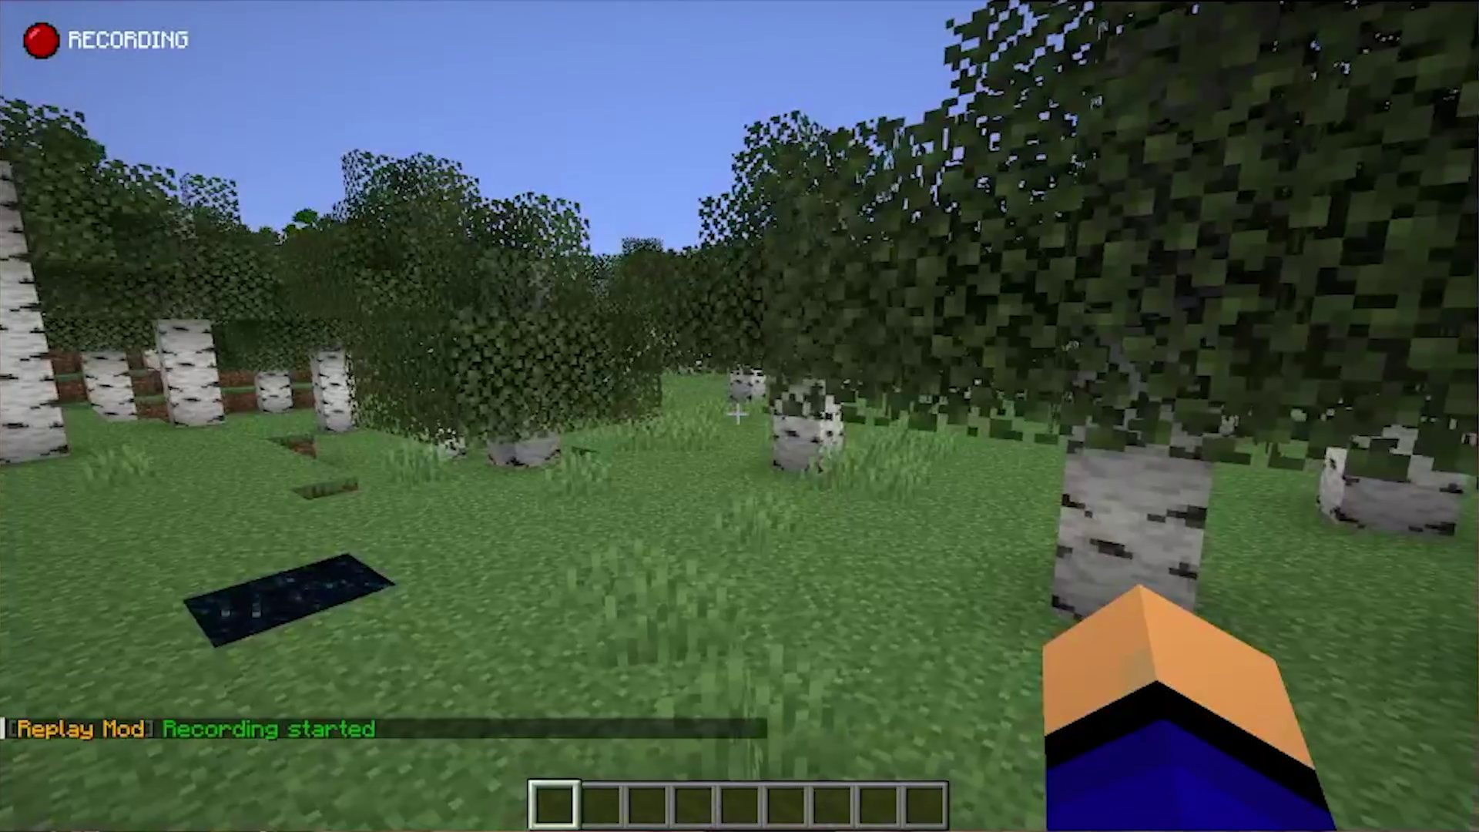
key("Escape")
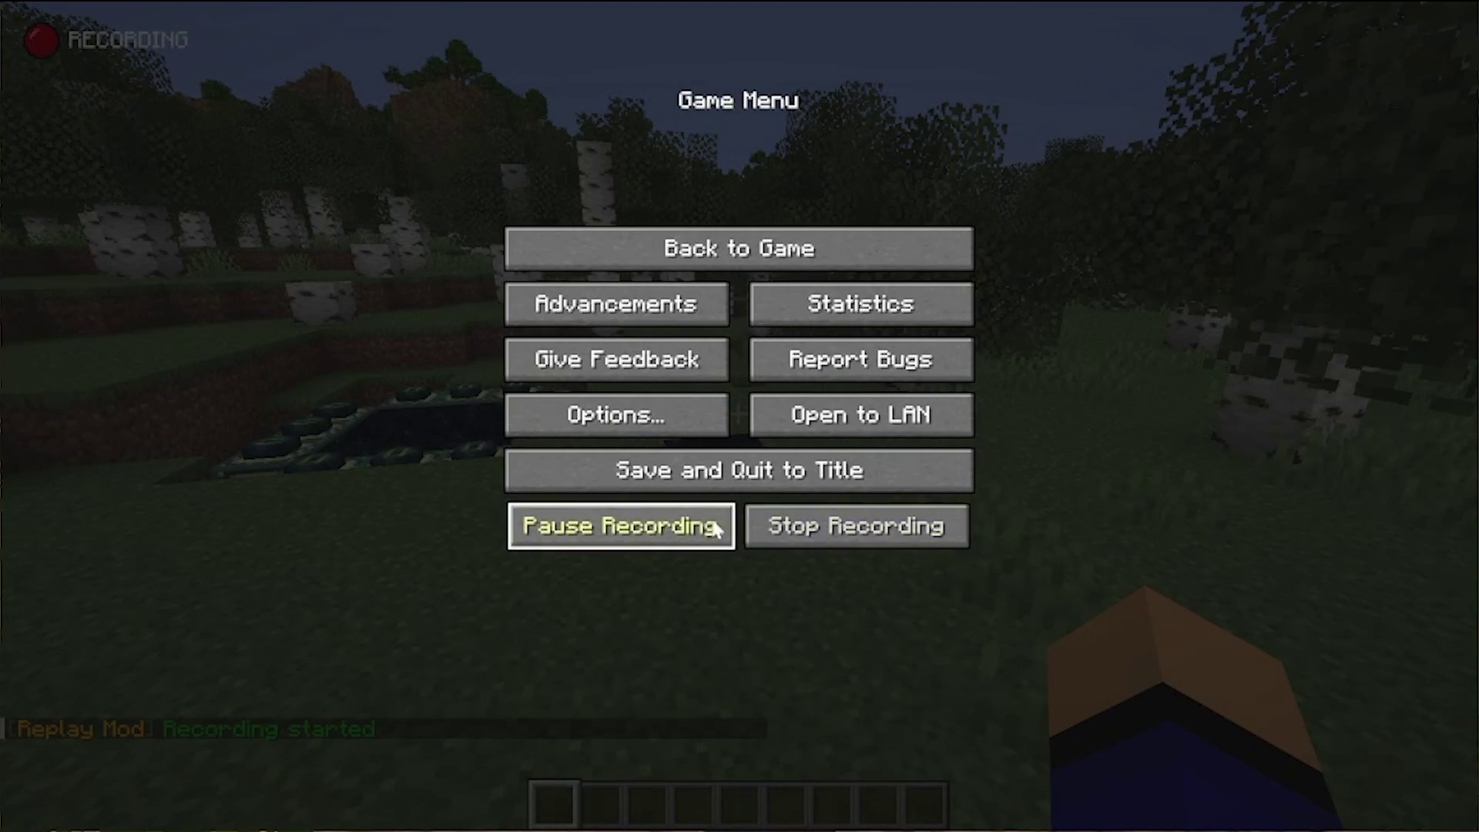
left_click(724, 248)
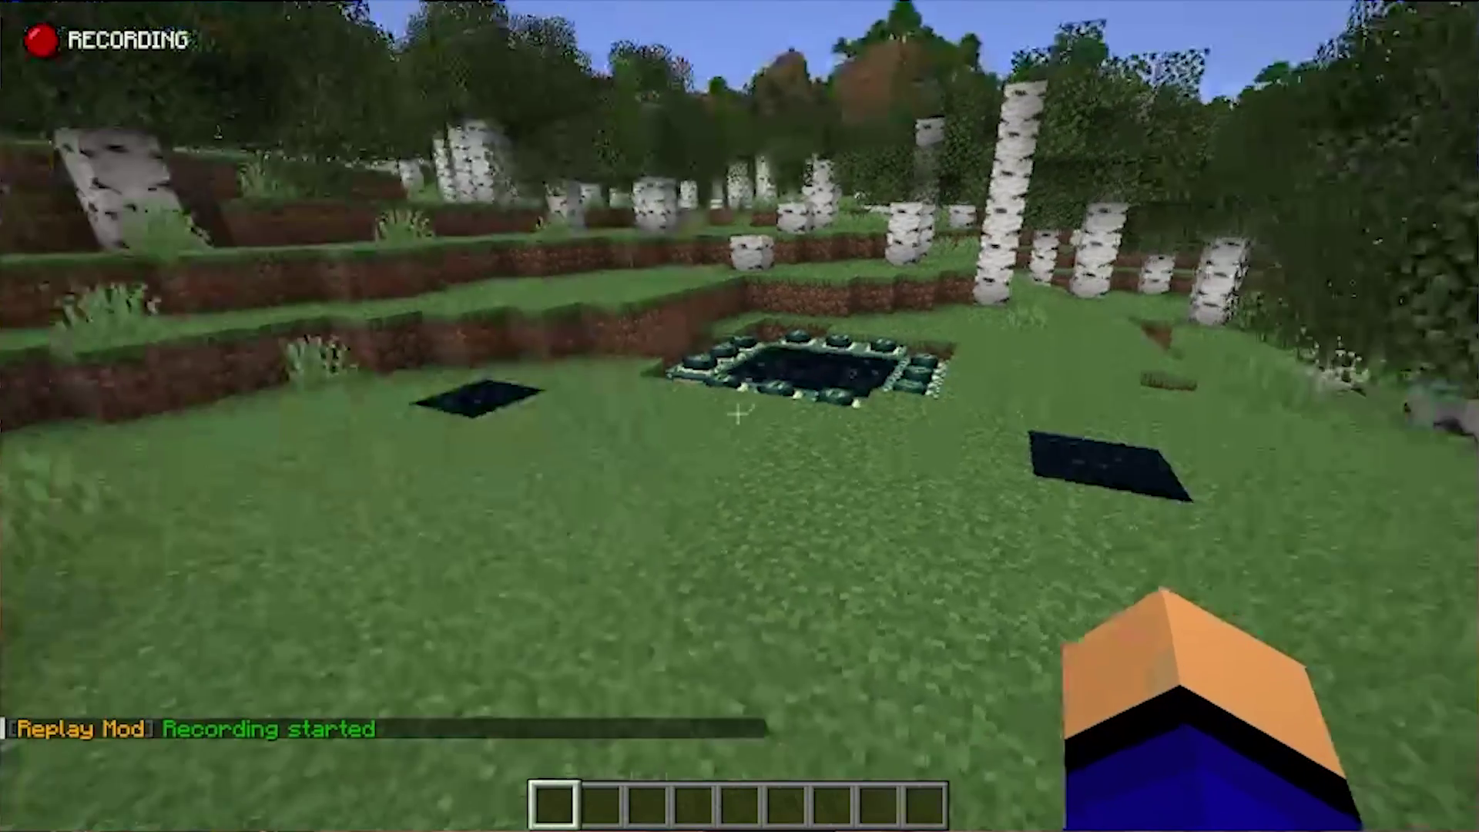
Walk through the birch forest, climbing onto the grass step, then save and quit to the title screen
key("w")
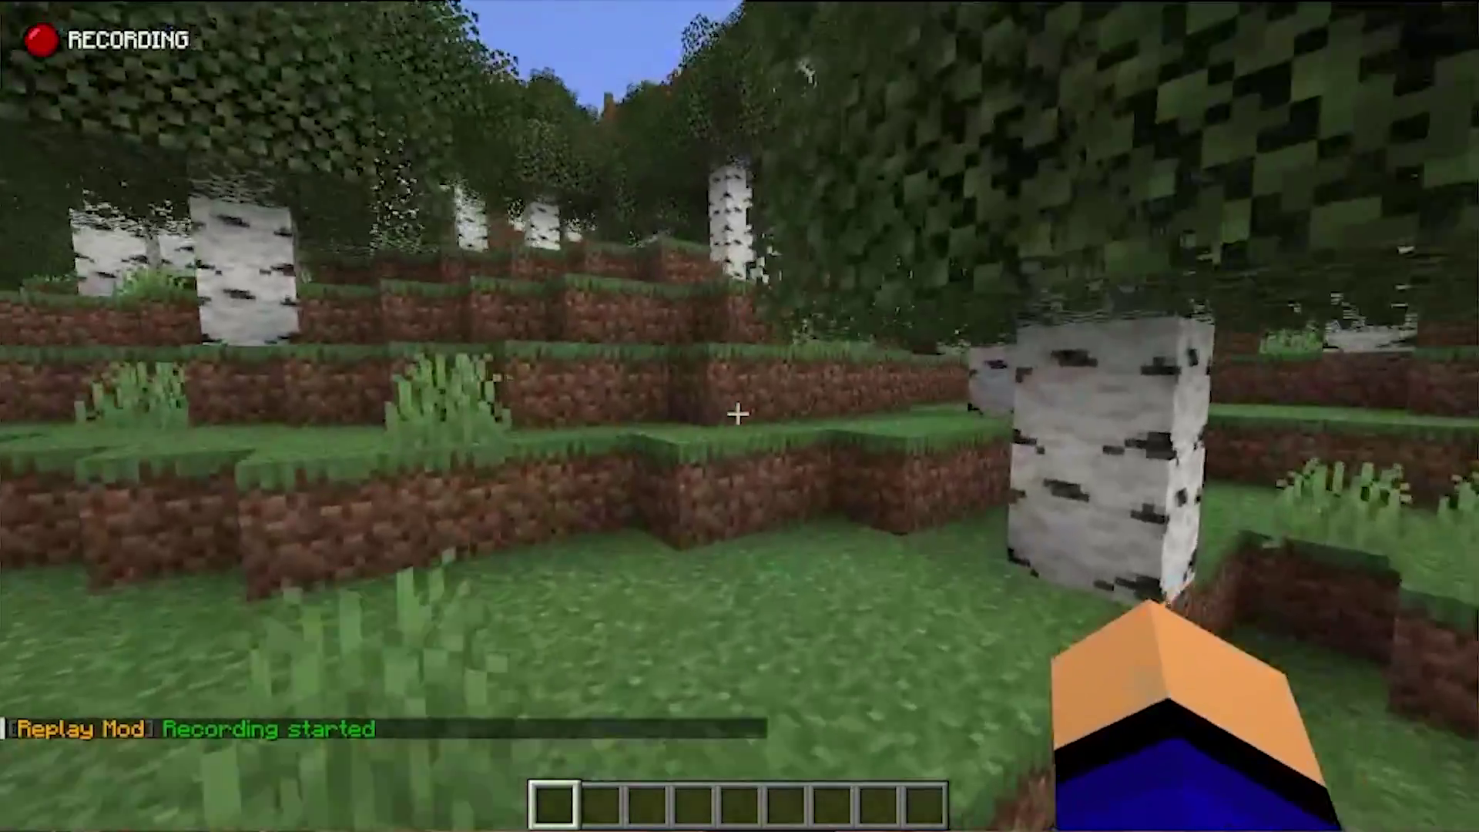
key("w")
key("space")
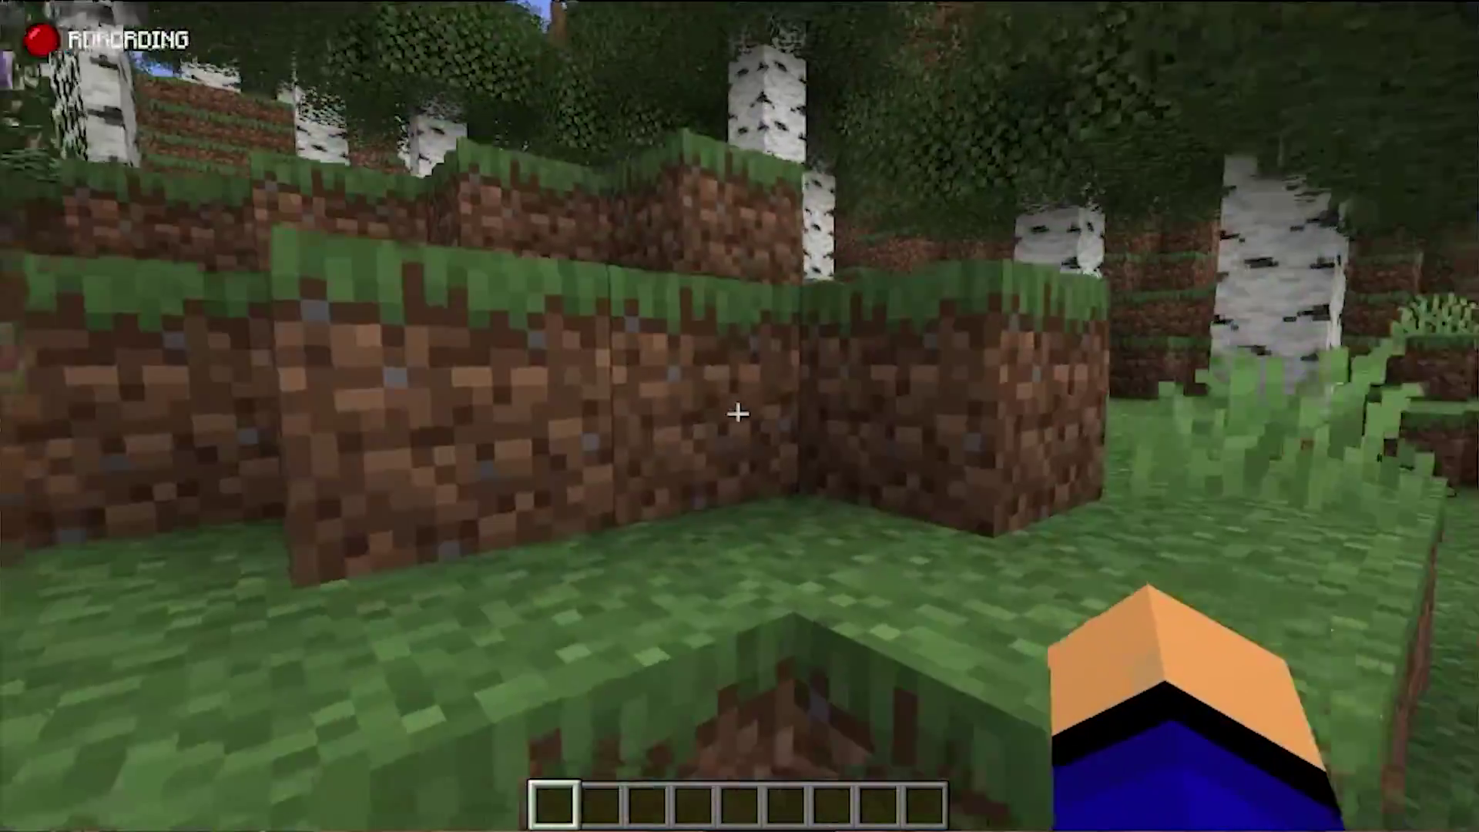
key("w")
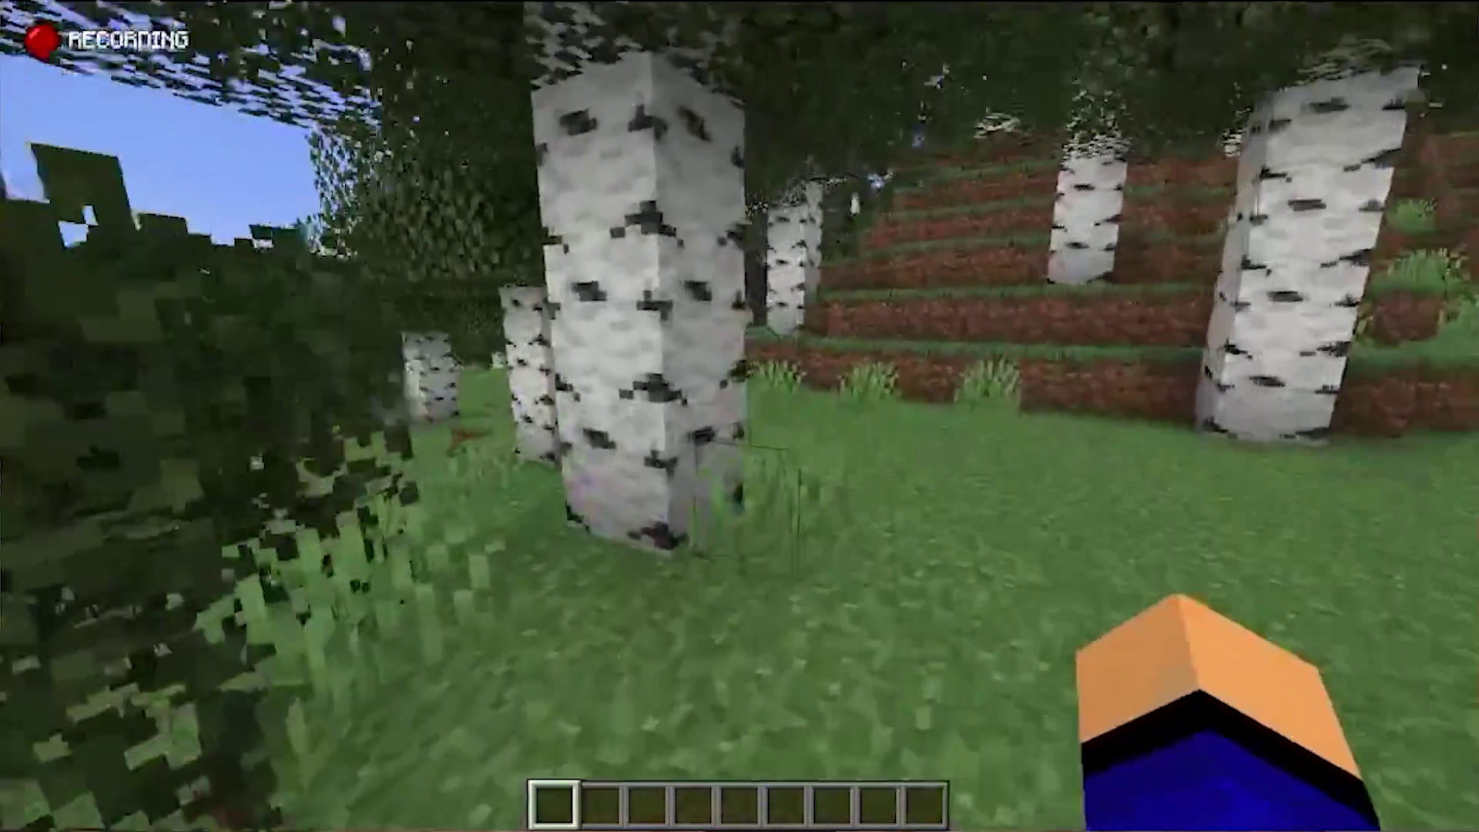
key("w")
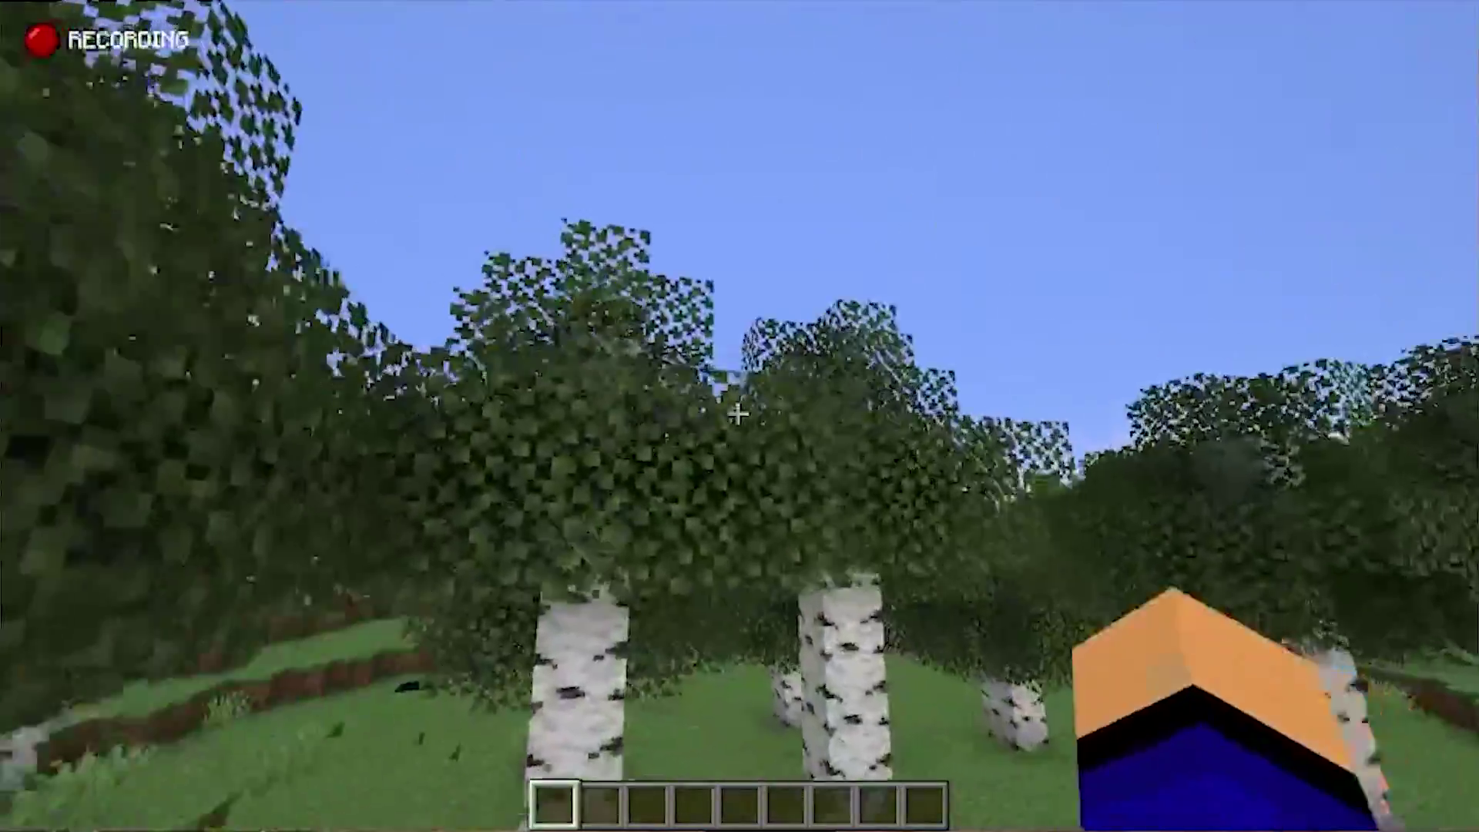
key("w")
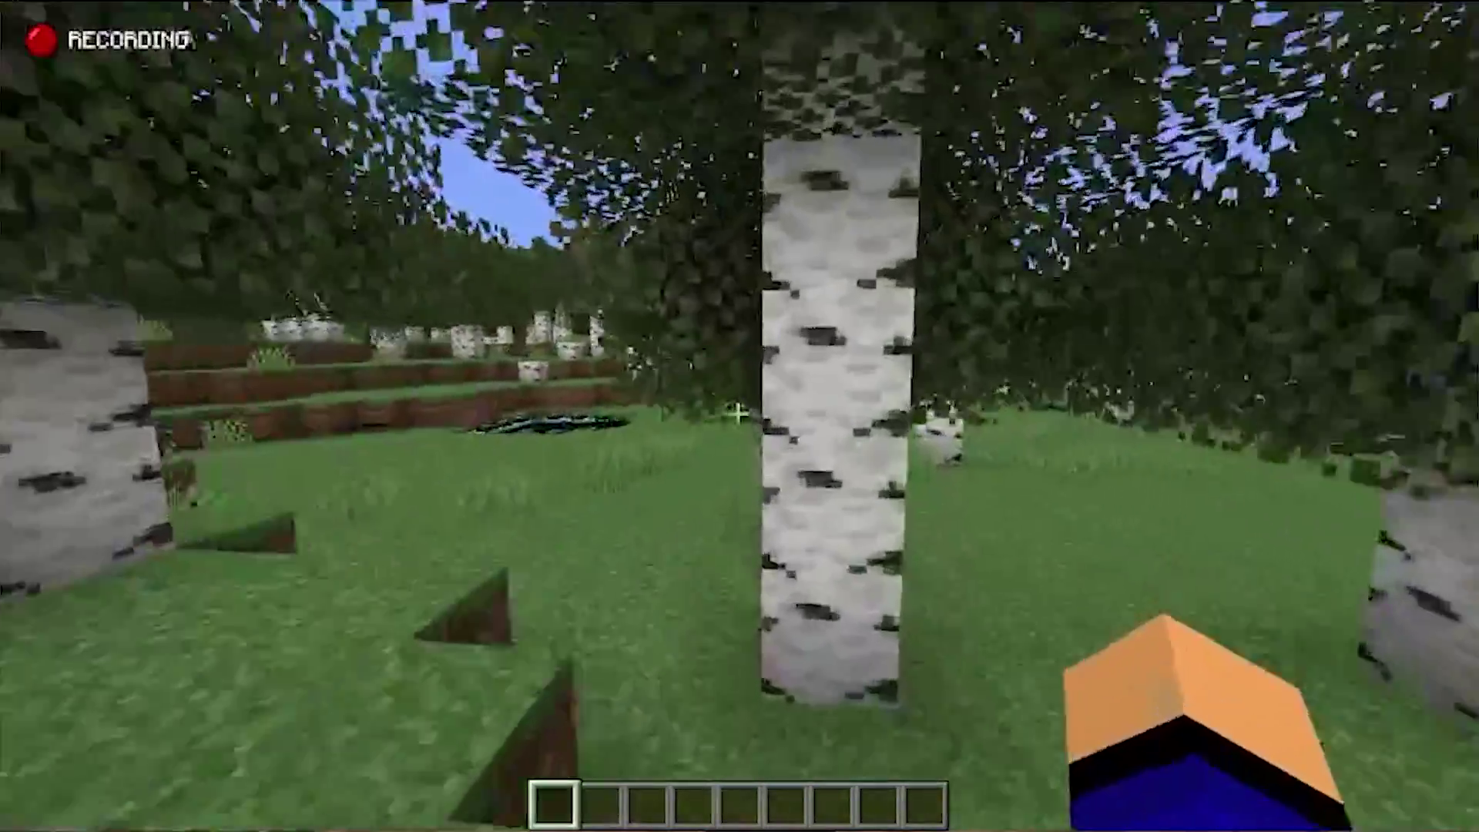
key("w")
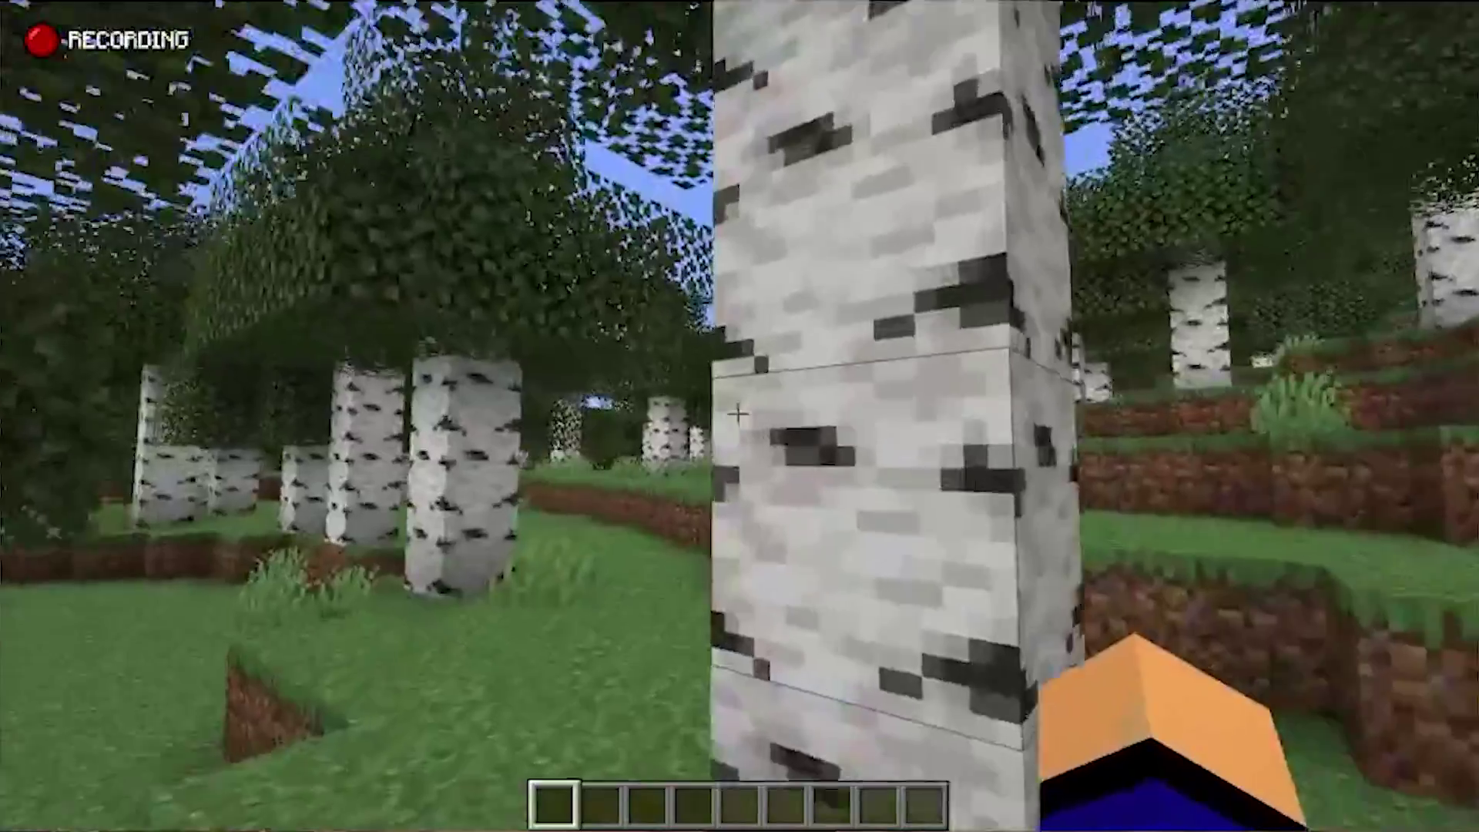
key("w")
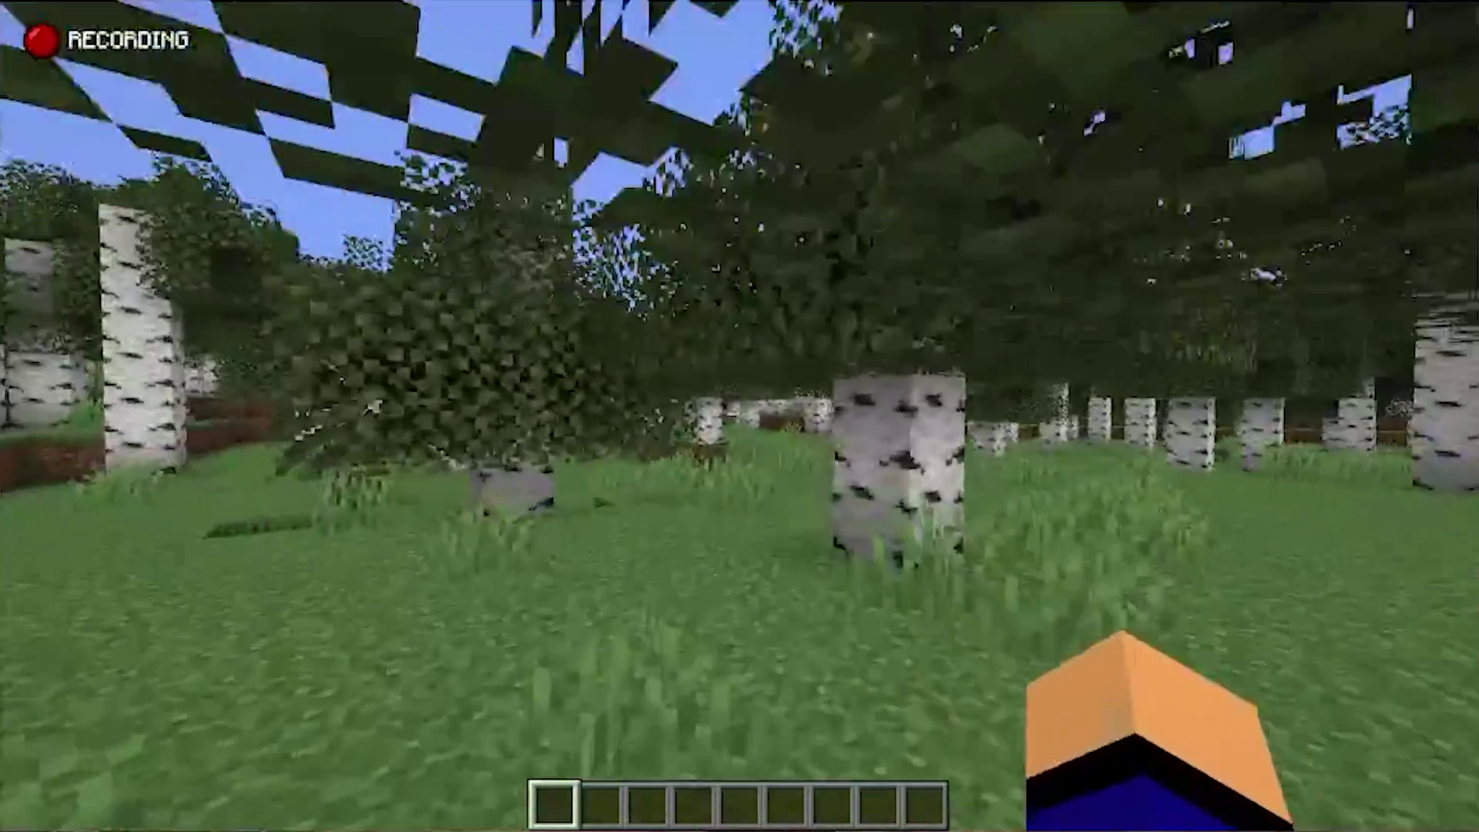
key("w")
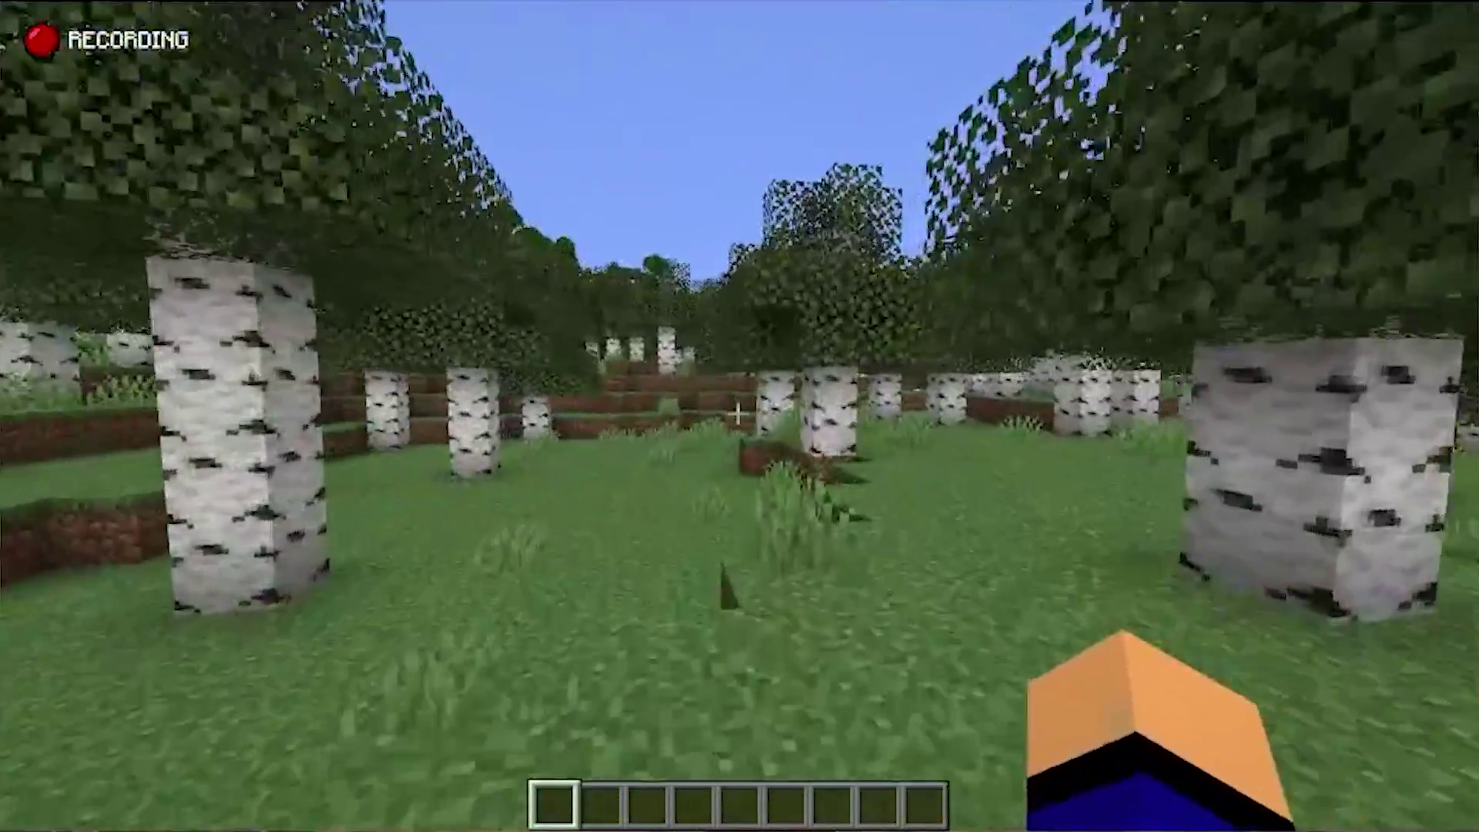
key("Escape")
left_click(724, 490)
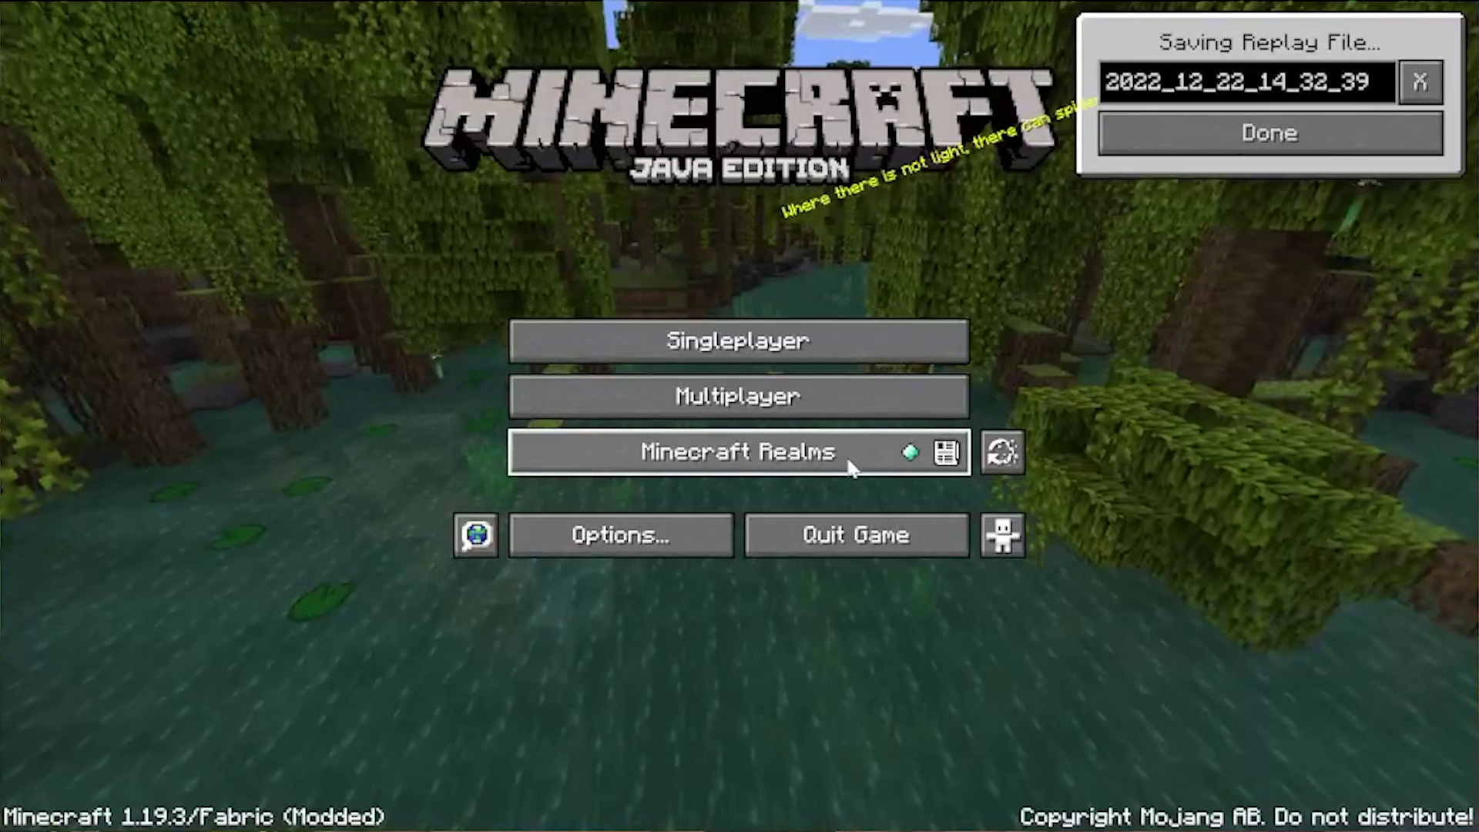
Load replay 2022_12_22_14_32_39 from the Replay Viewer and add a time keyframe at the timeline start
left_click(1171, 137)
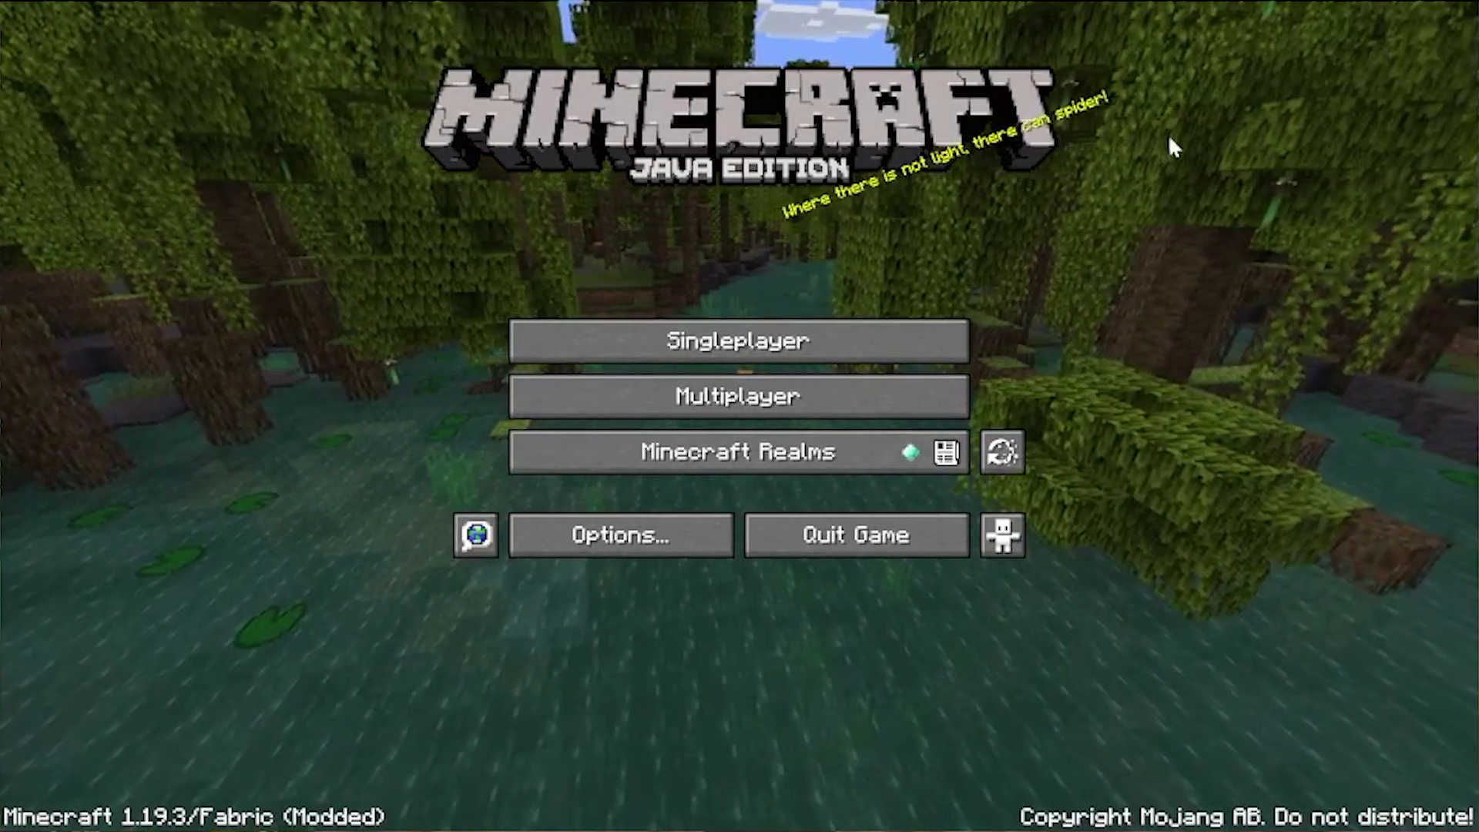
left_click(1003, 452)
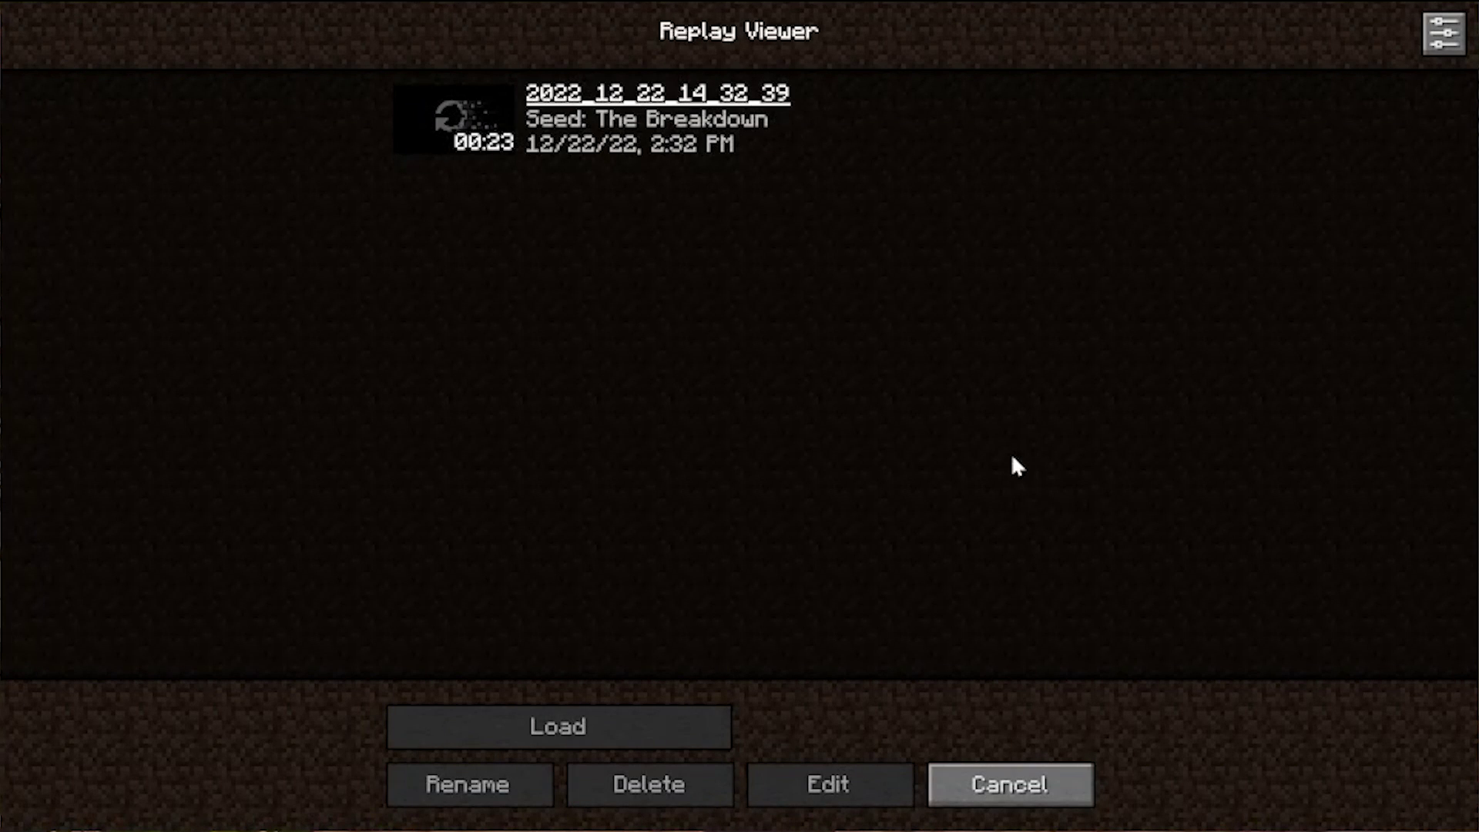
left_click(536, 141)
left_click(545, 711)
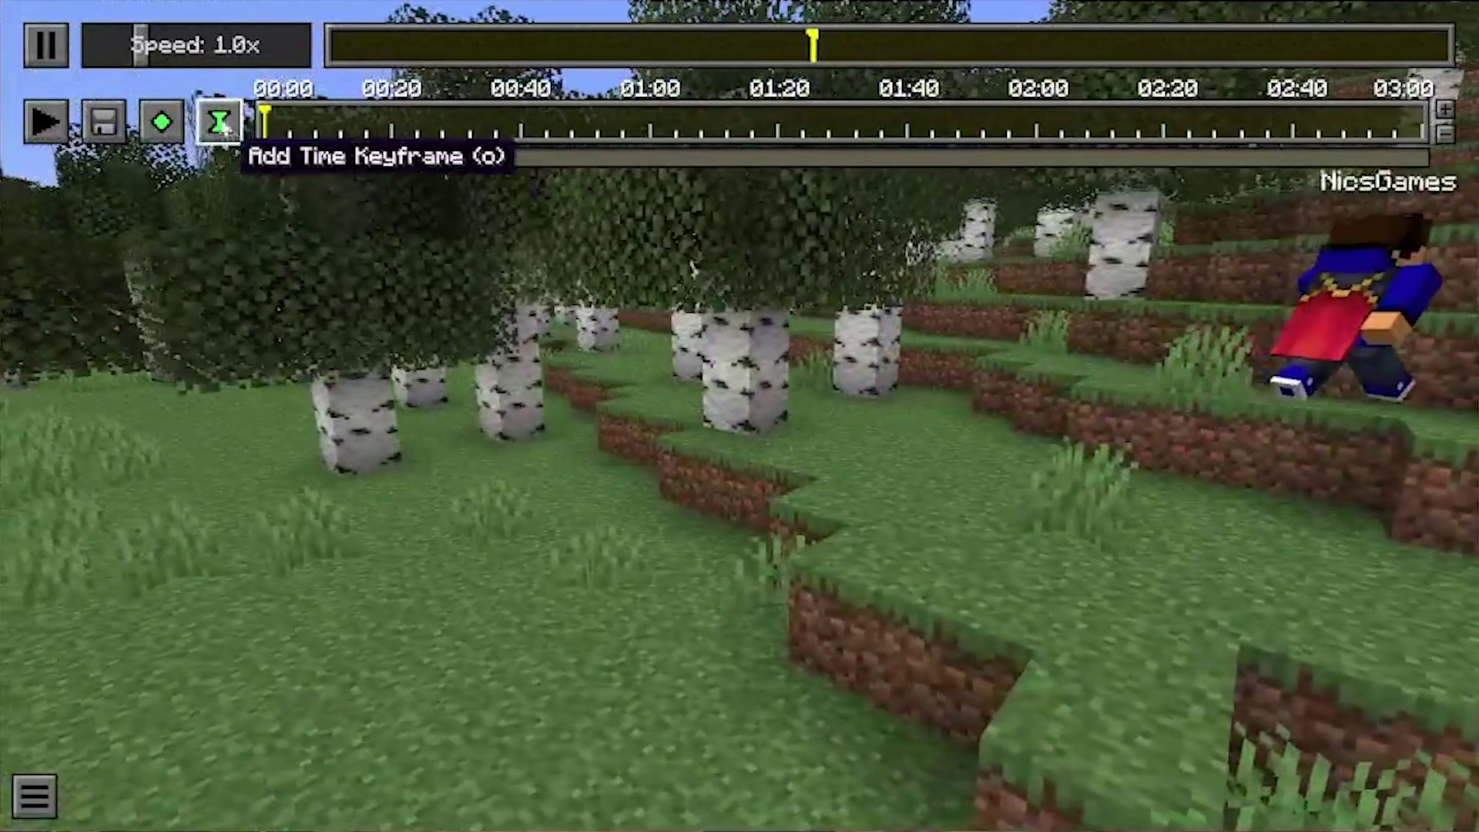
left_click(219, 122)
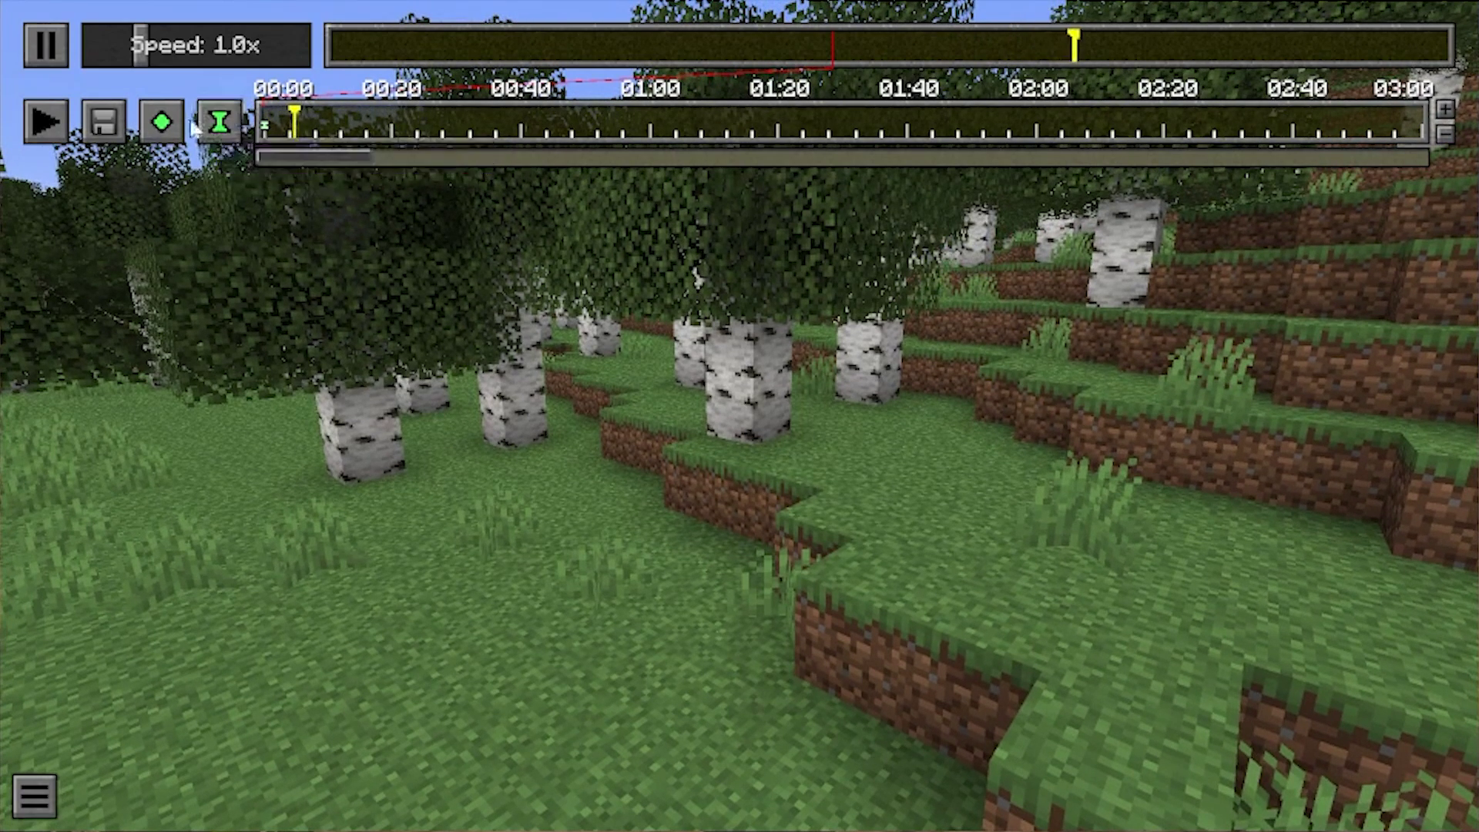
Pause the replay and add a time keyframe at 00:19
left_click(45, 44)
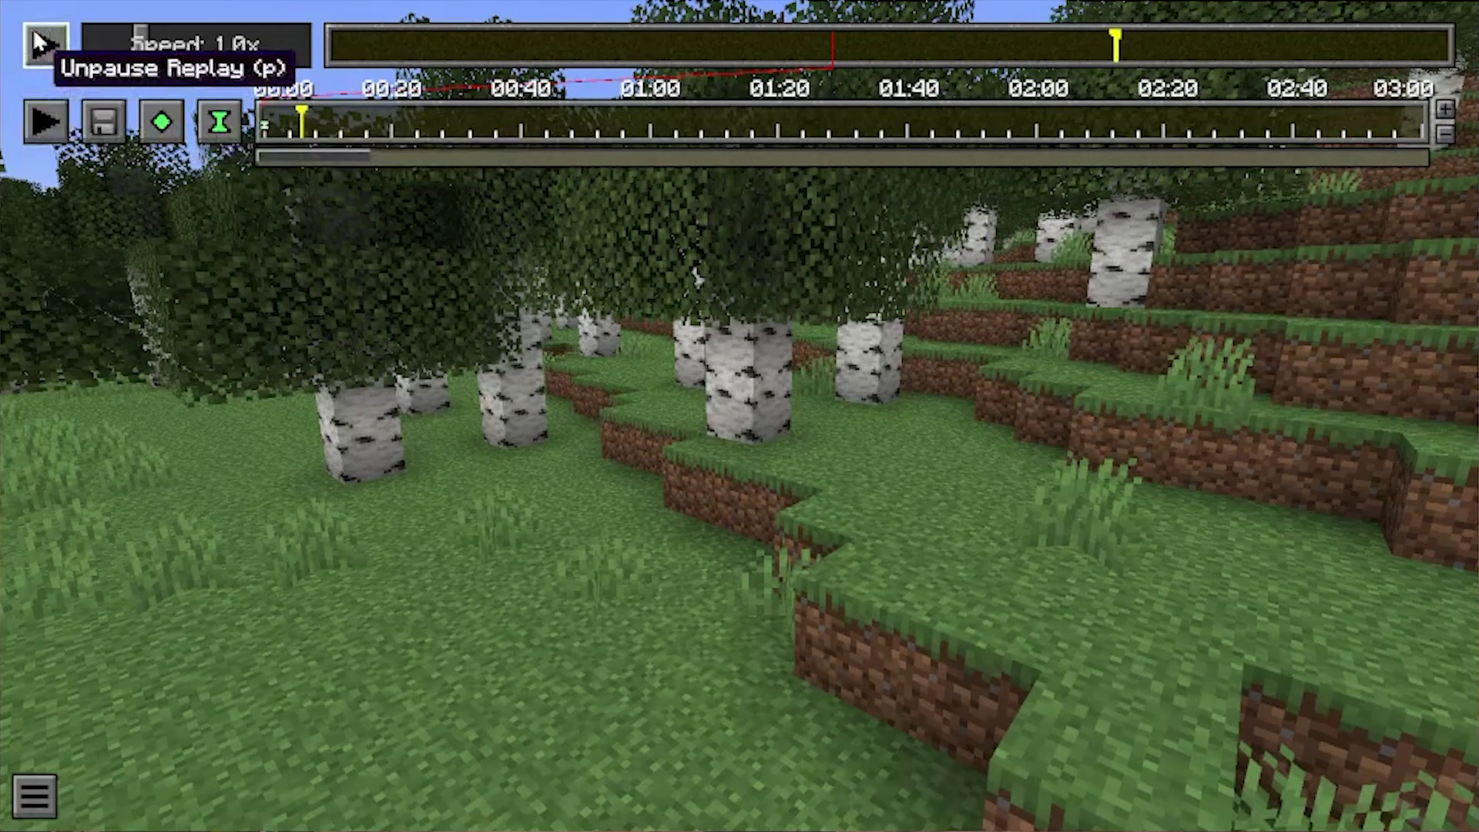
left_click(387, 128)
left_click(219, 121)
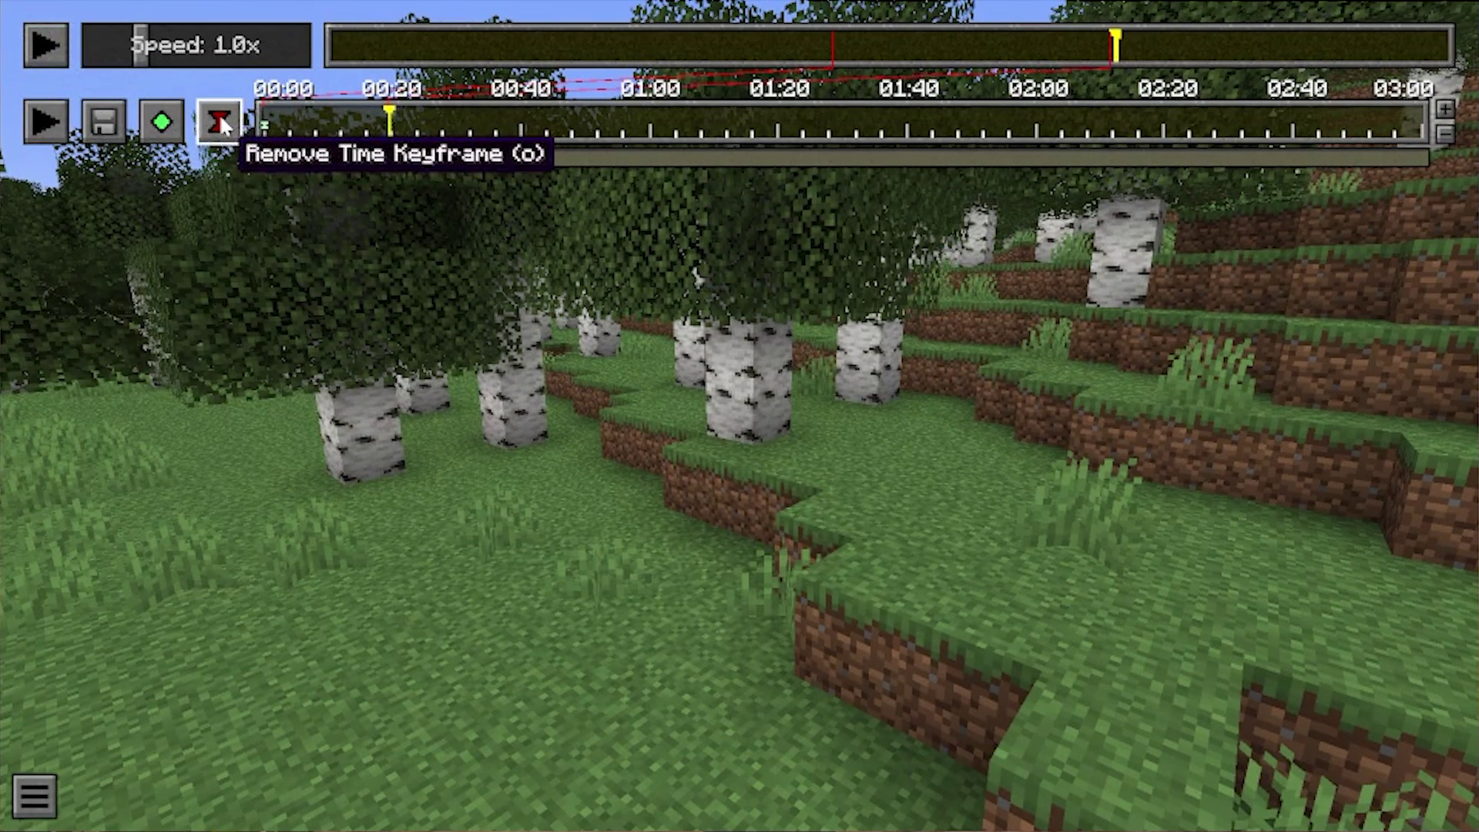
Fly the camera through the birch trees and add position keyframes at 00:06 and 00:14
left_click(311, 125)
key("w")
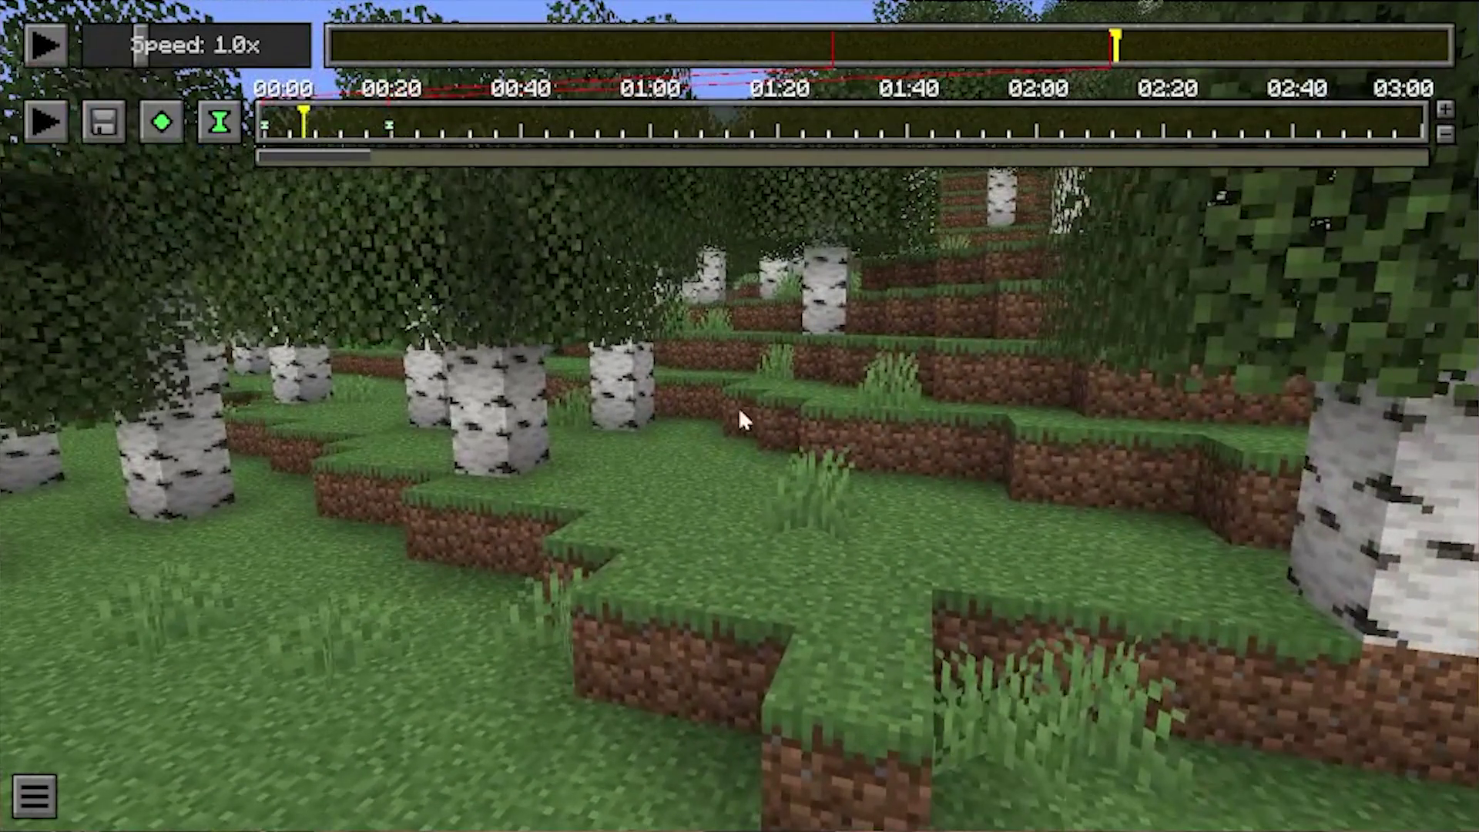
left_click(161, 122)
key("w")
key("w")
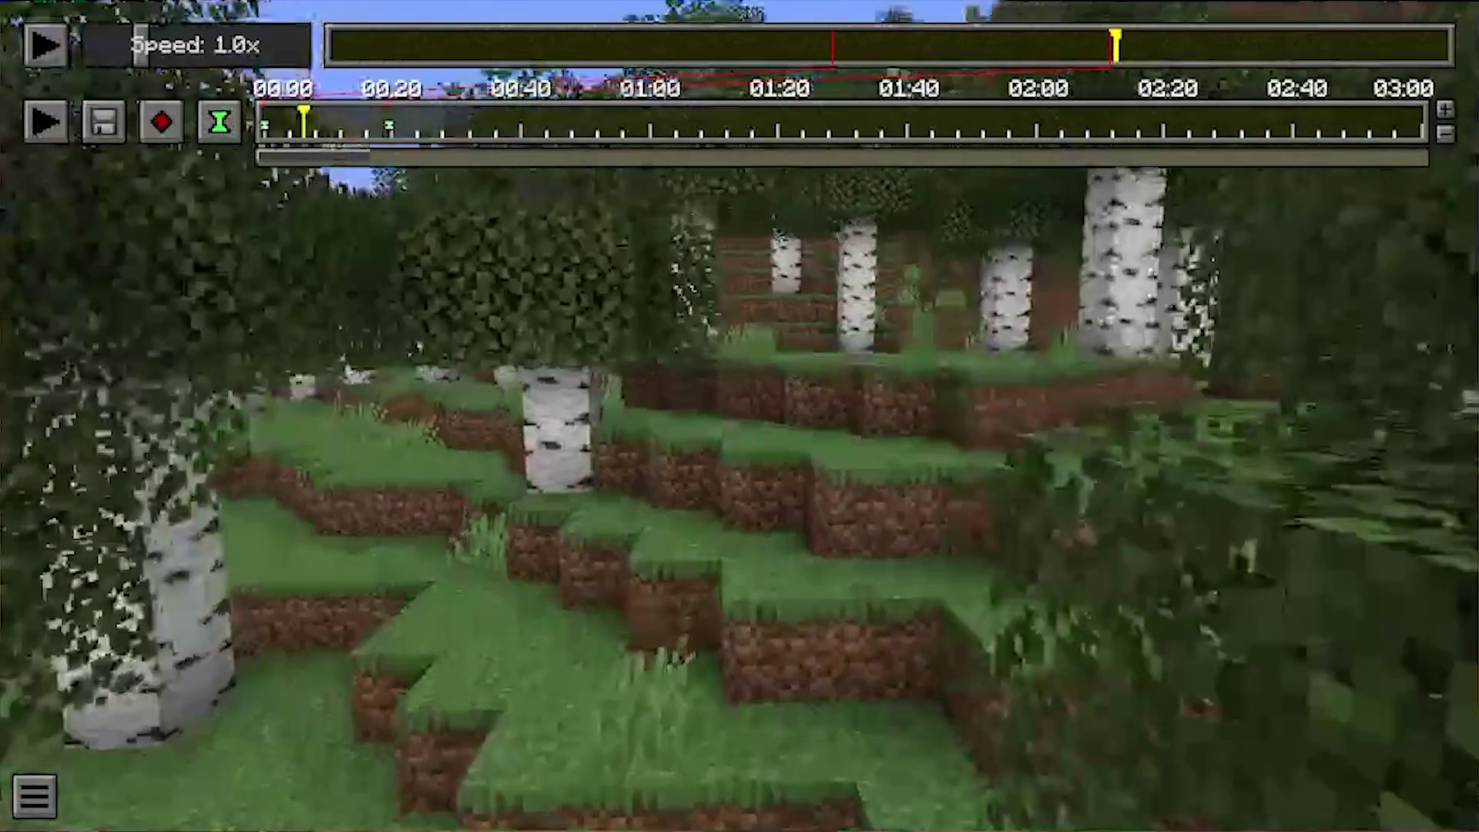
key("w")
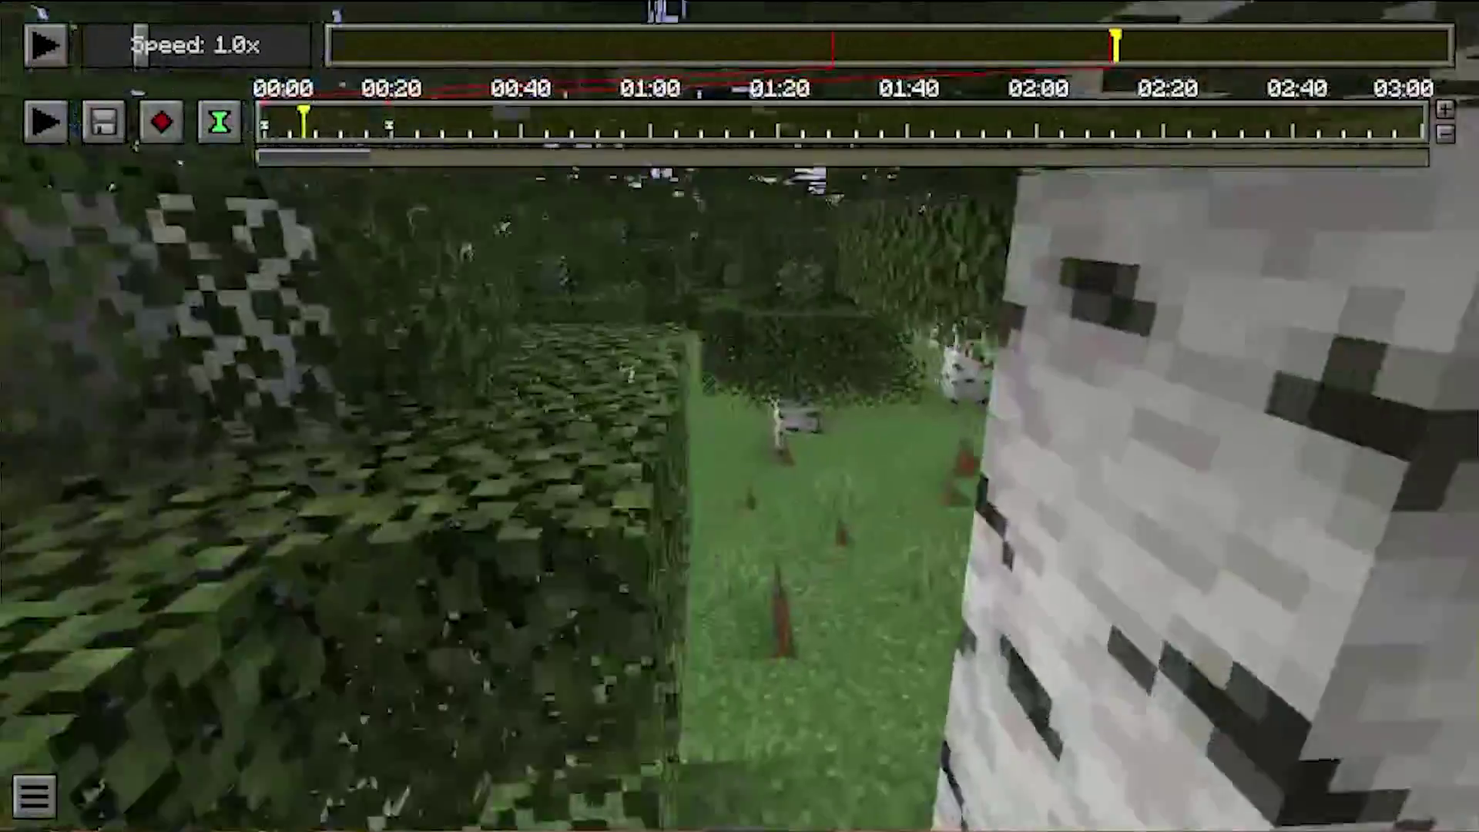
key("w")
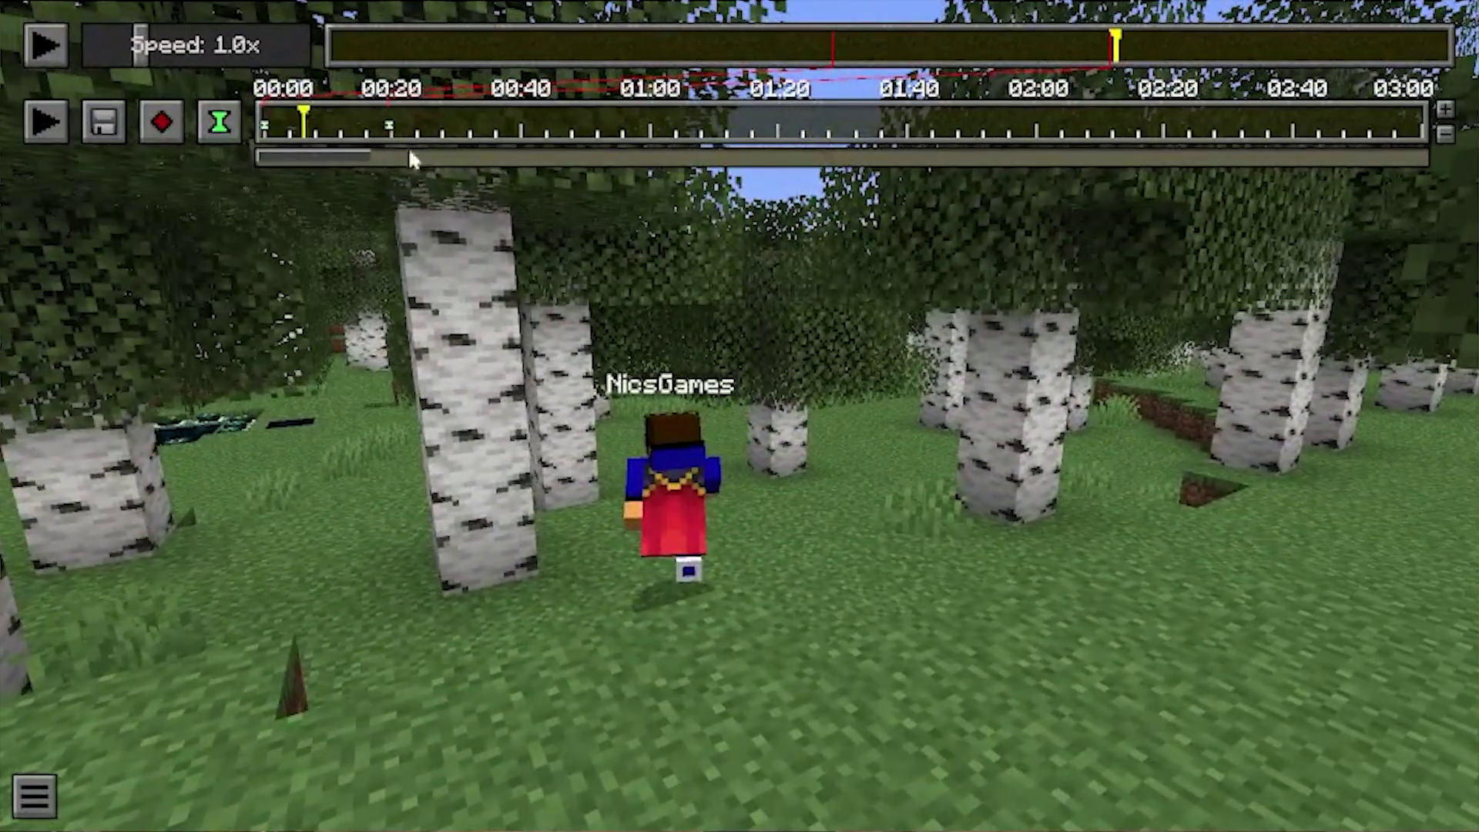
left_click(362, 123)
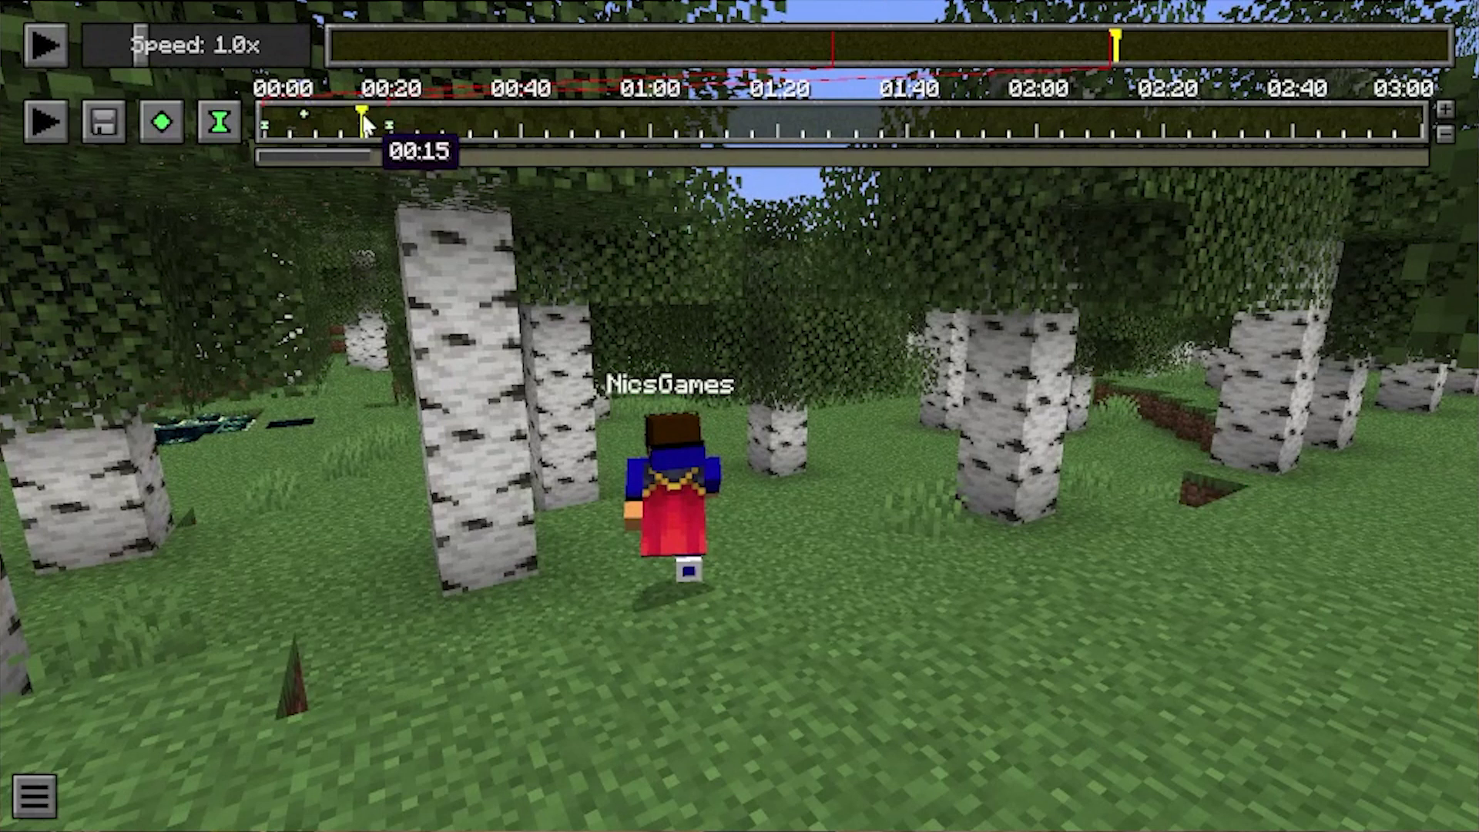
left_click(162, 121)
Return to the 00:00 keyframe and play the camera path preview
left_click(308, 125)
left_click(264, 123)
left_click(47, 122)
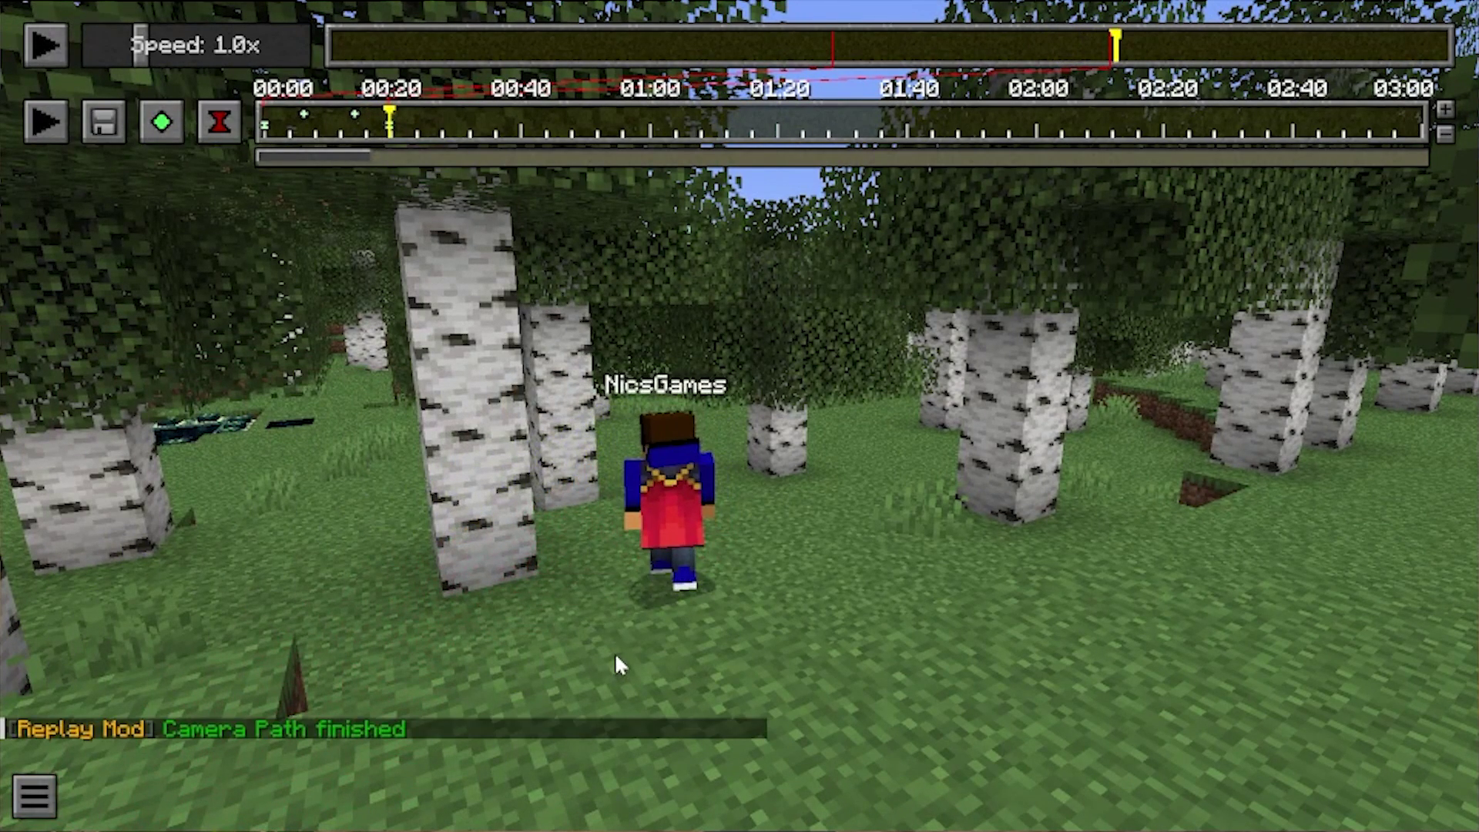
left_click(87, 116)
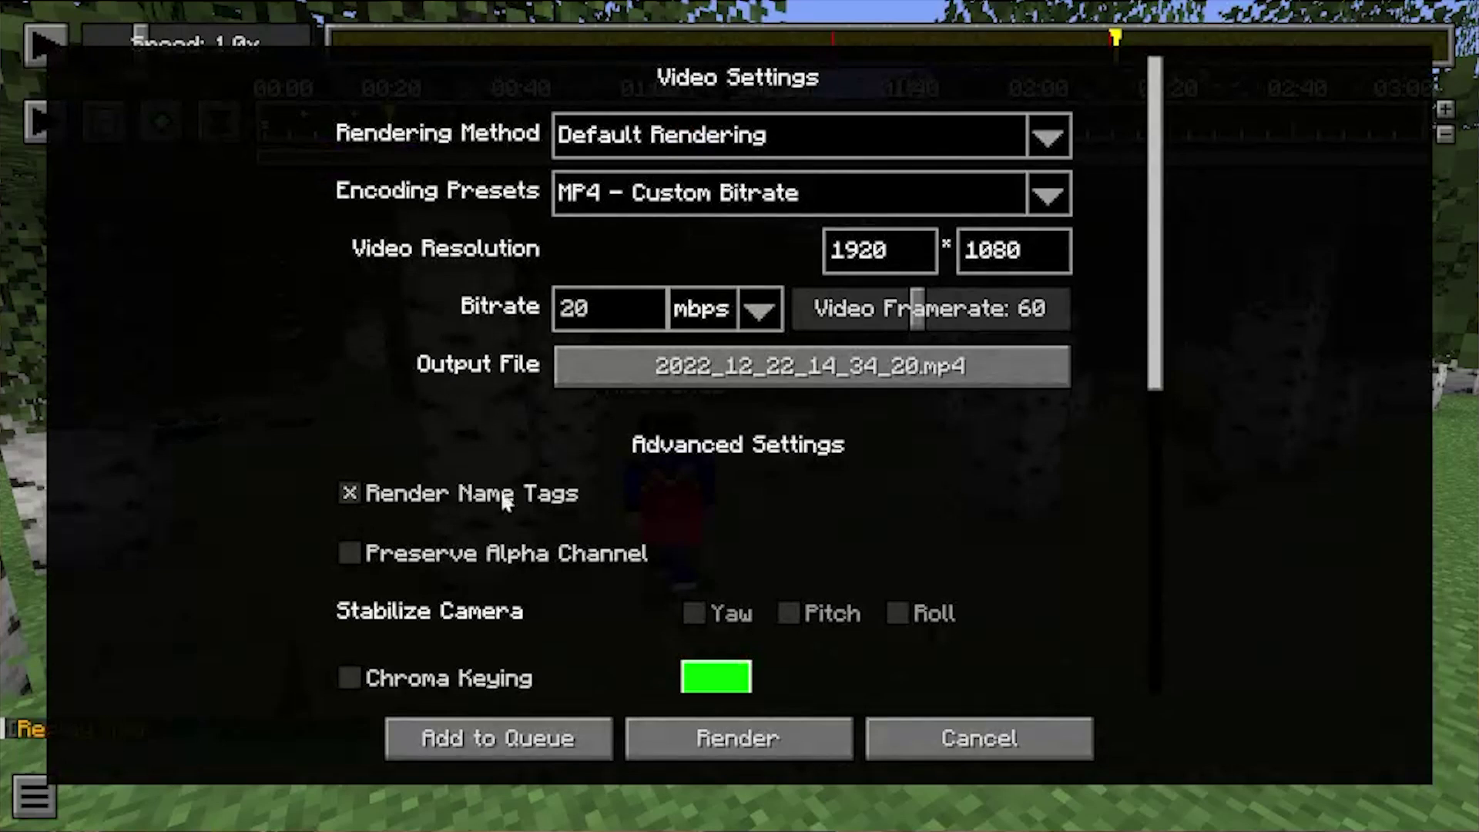
left_click(738, 738)
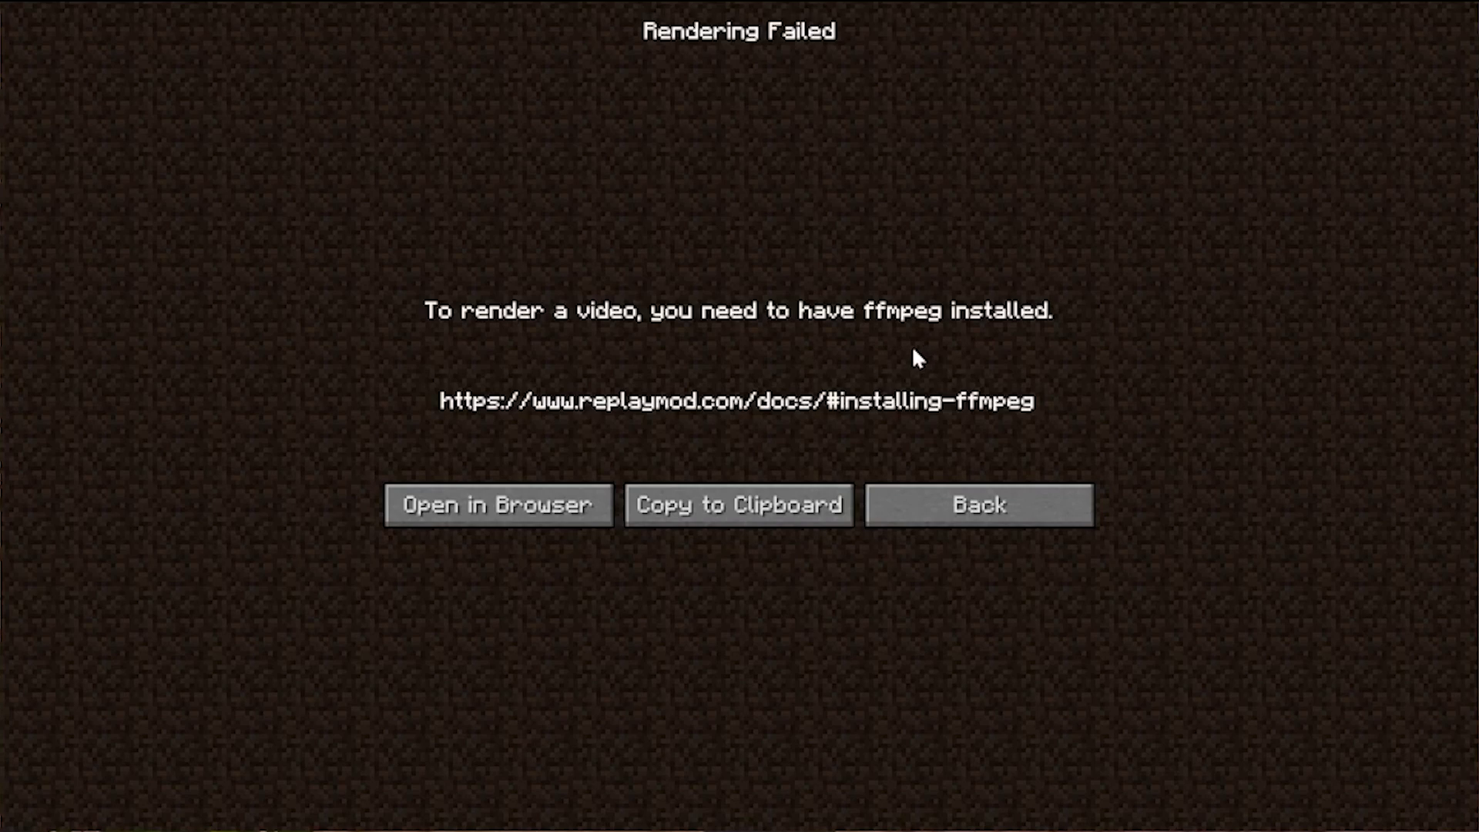
left_click(894, 500)
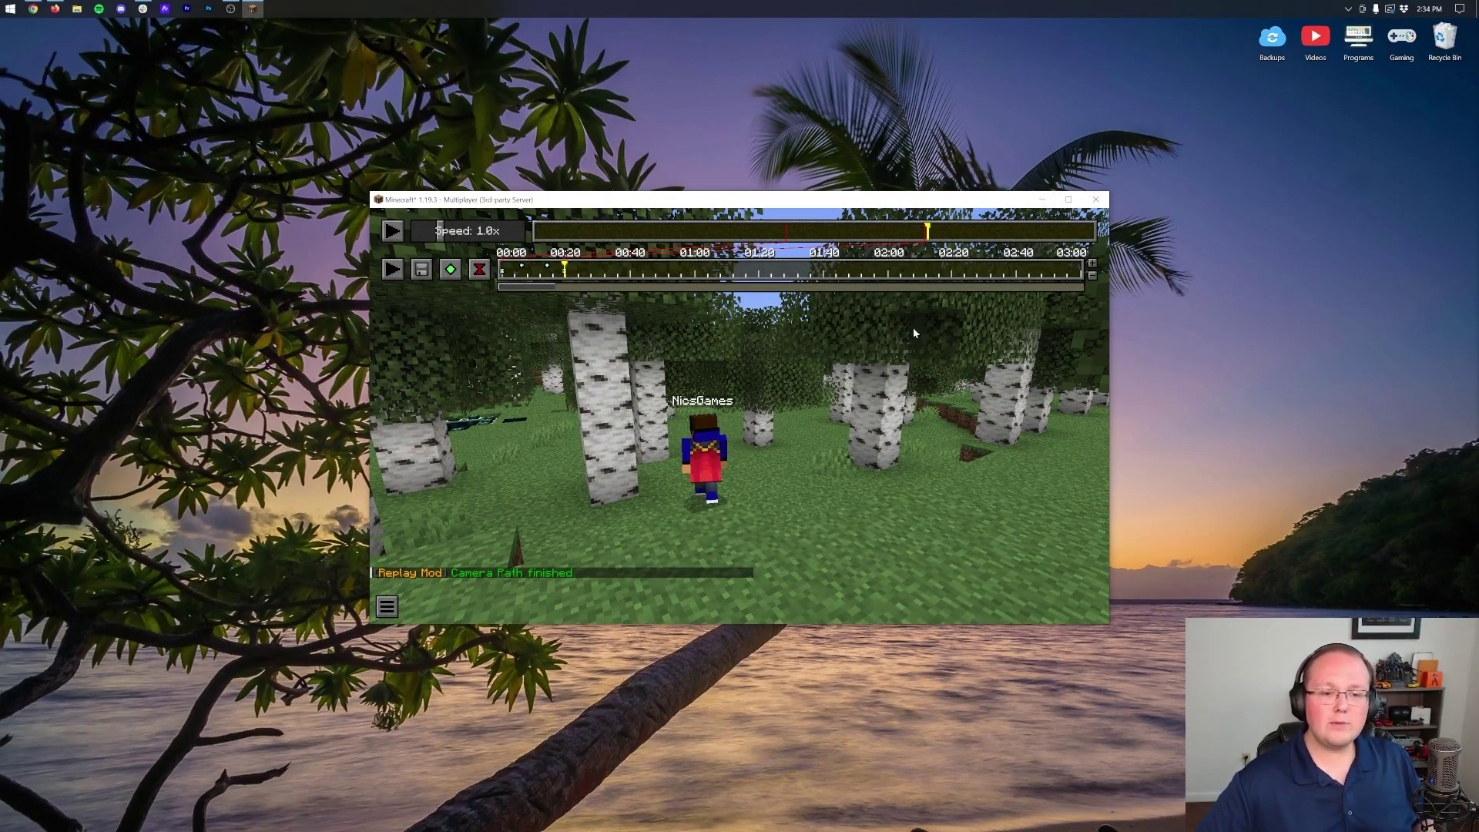
left_click(1094, 199)
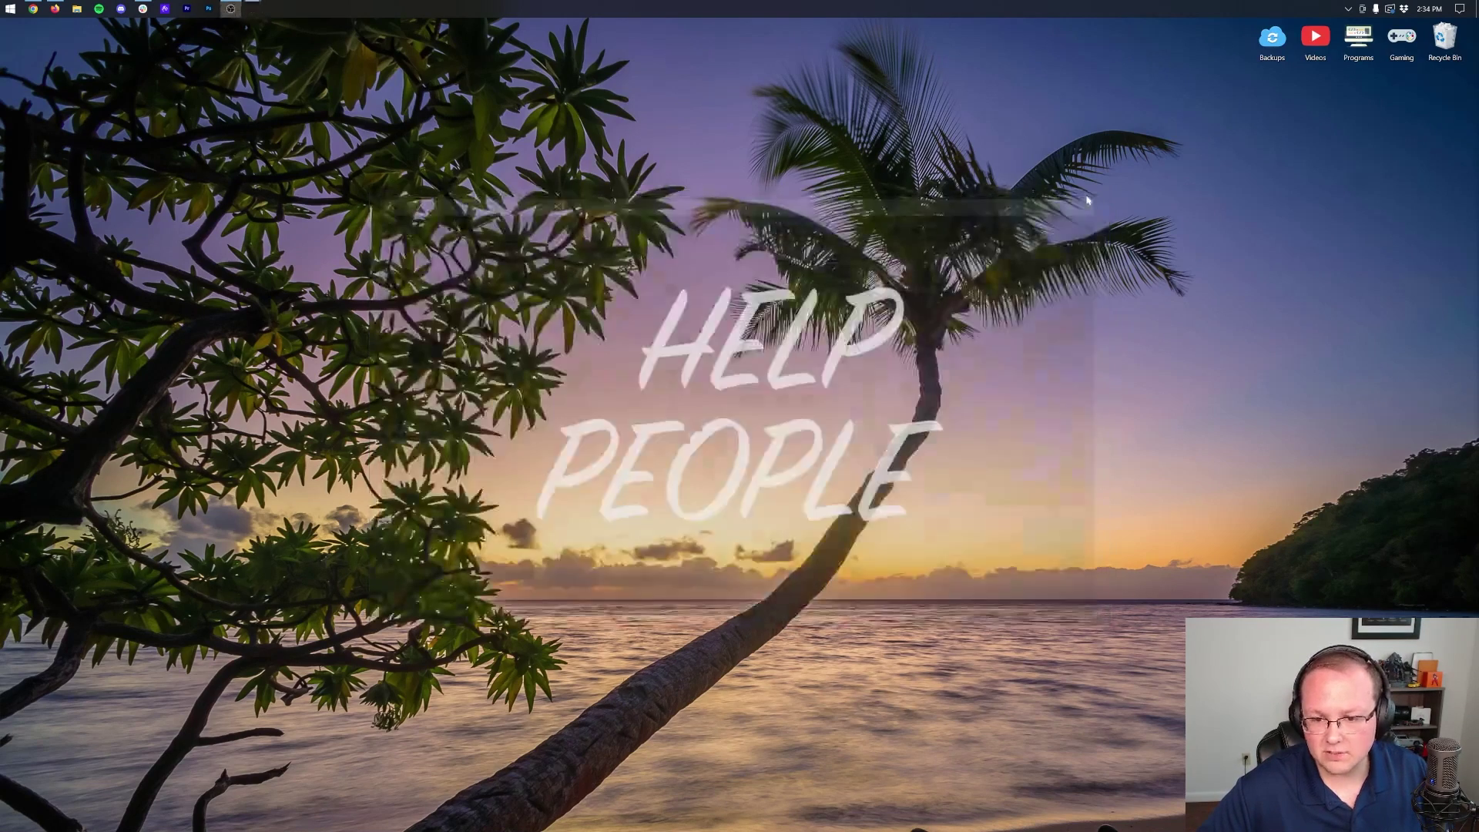
Bring up Chrome on the Replay Mod documentation and scroll through its contents
left_click(29, 12)
left_click_drag(441, 187, 1021, 178)
left_click(1021, 179)
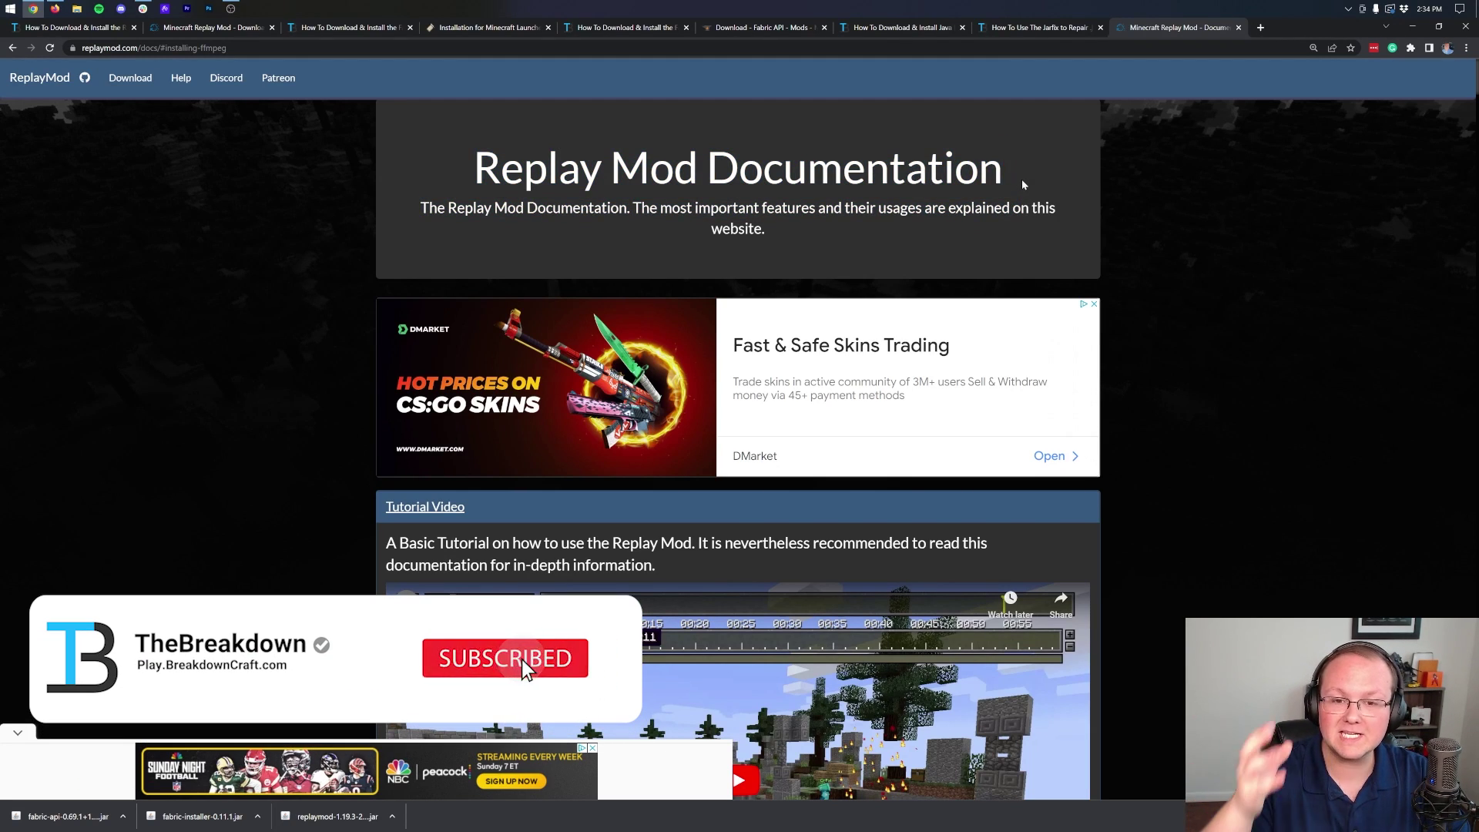
scroll(555, 502, "down", 5)
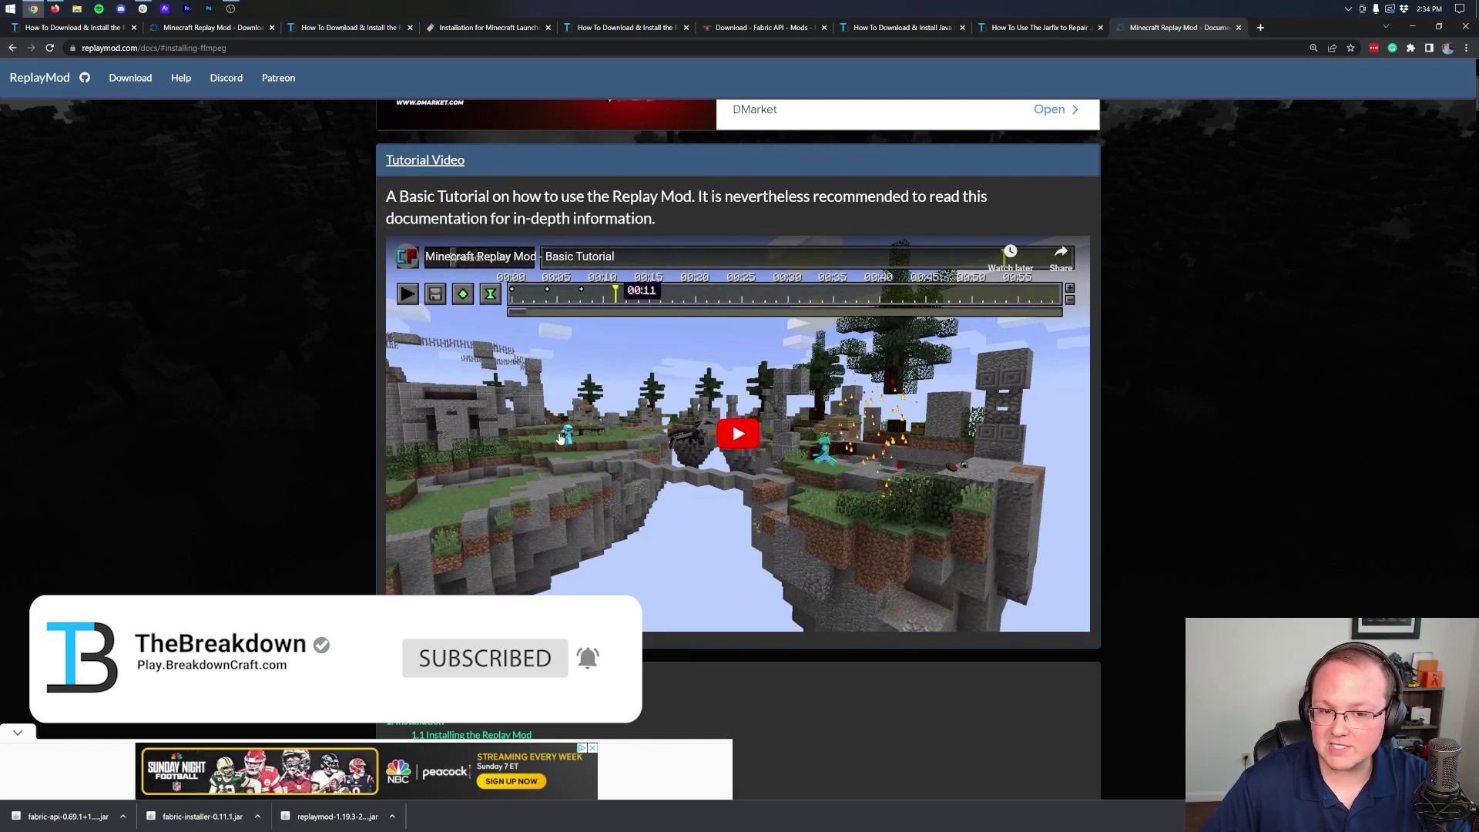
scroll(381, 306, "down", 10)
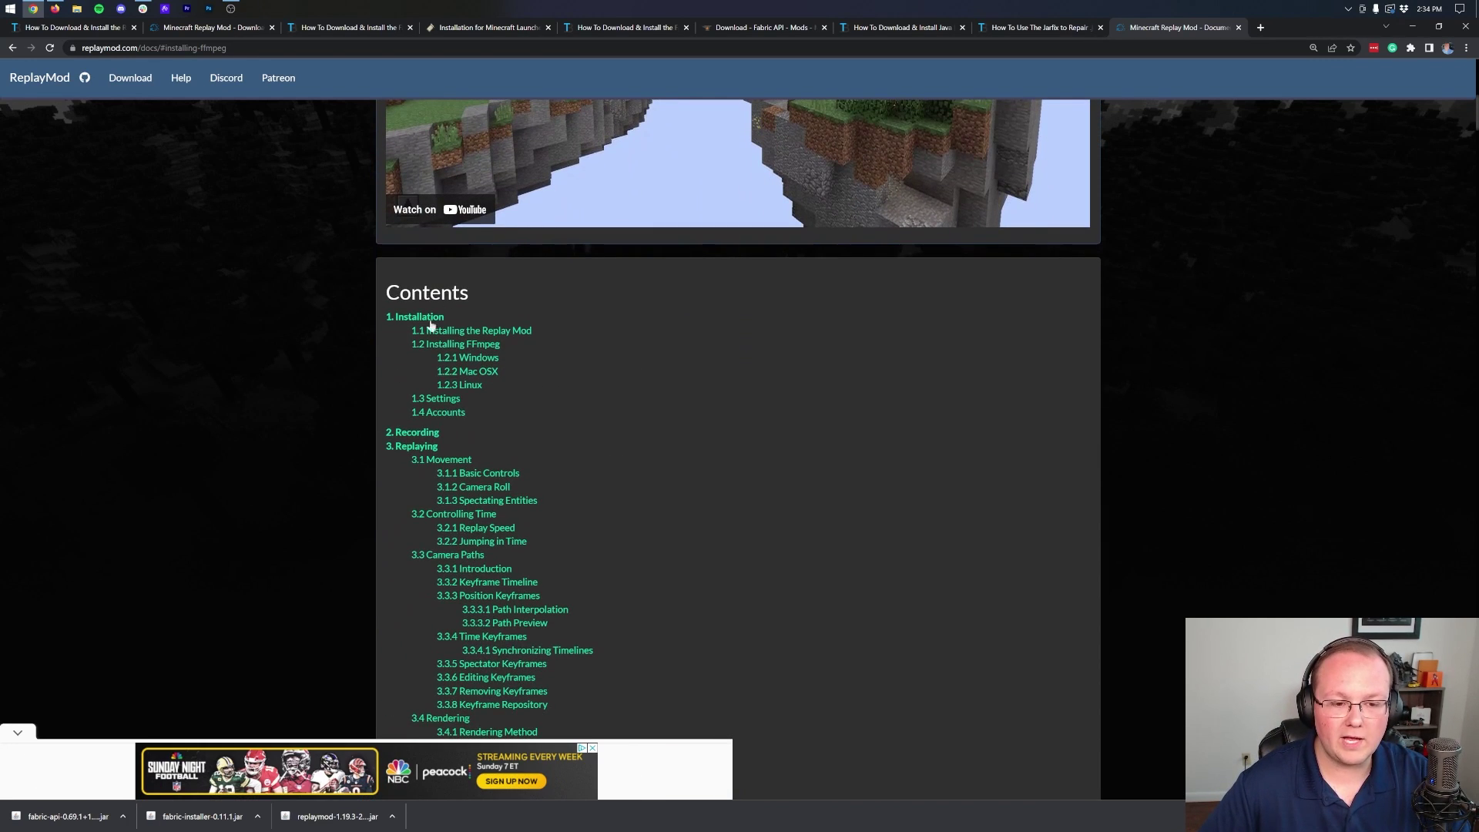
scroll(542, 441, "down", 4)
scroll(541, 446, "up", 10)
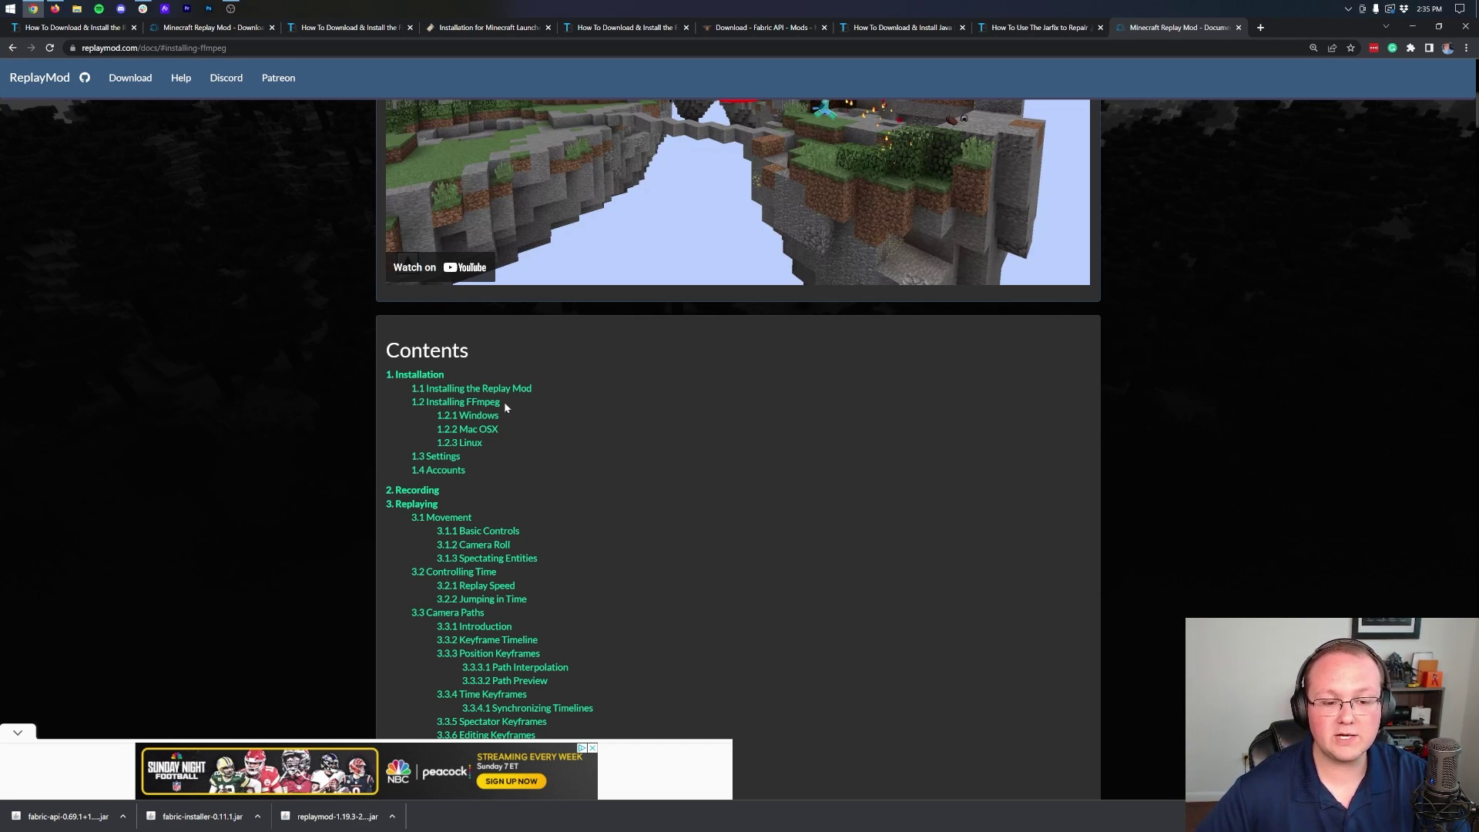
scroll(486, 402, "up", 5)
scroll(616, 486, "down", 4)
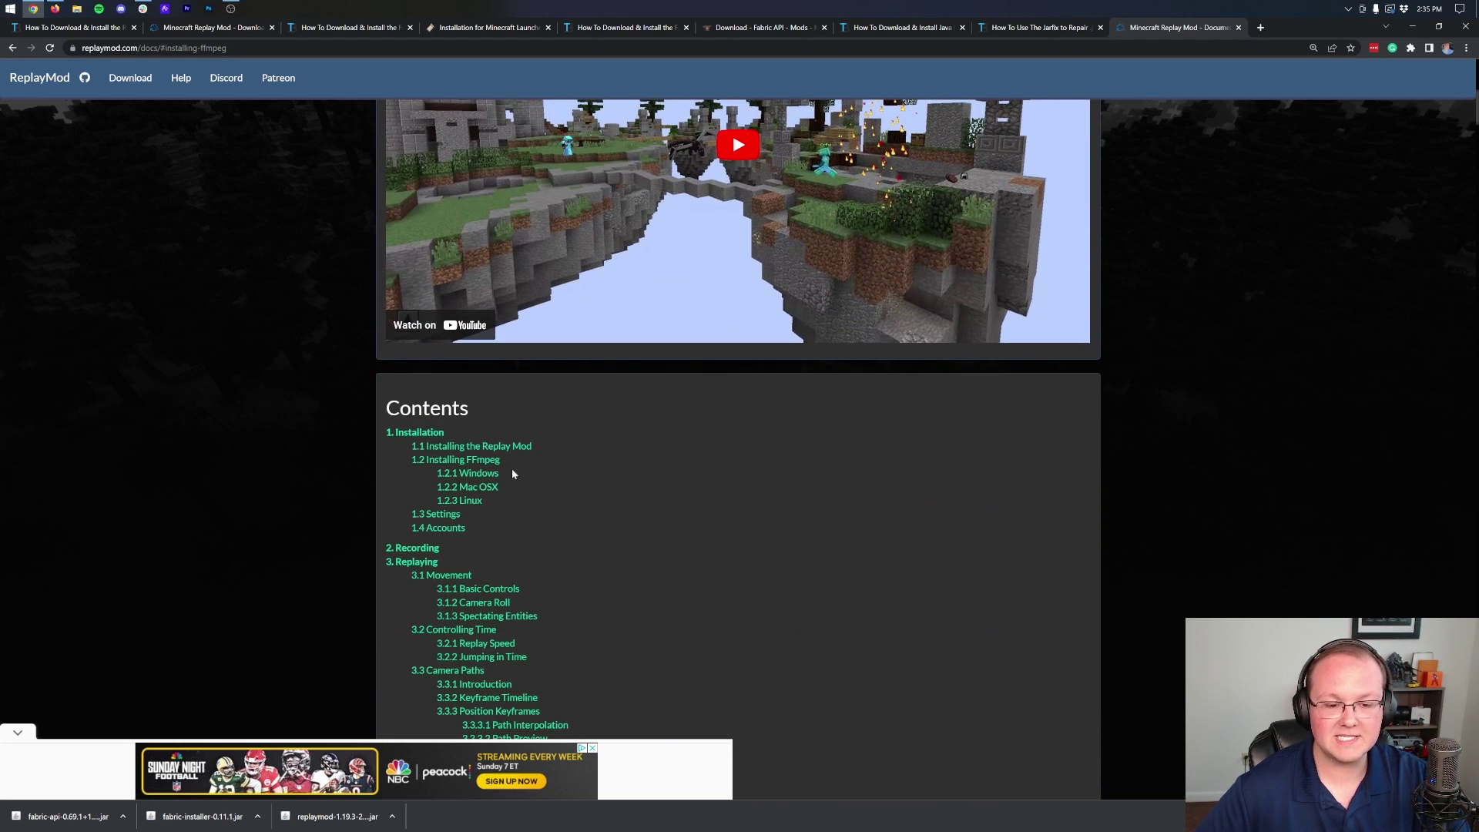
Go to 1.2 Installing FFmpeg, download the essentials build zip, and minimize Chrome
left_click(490, 463)
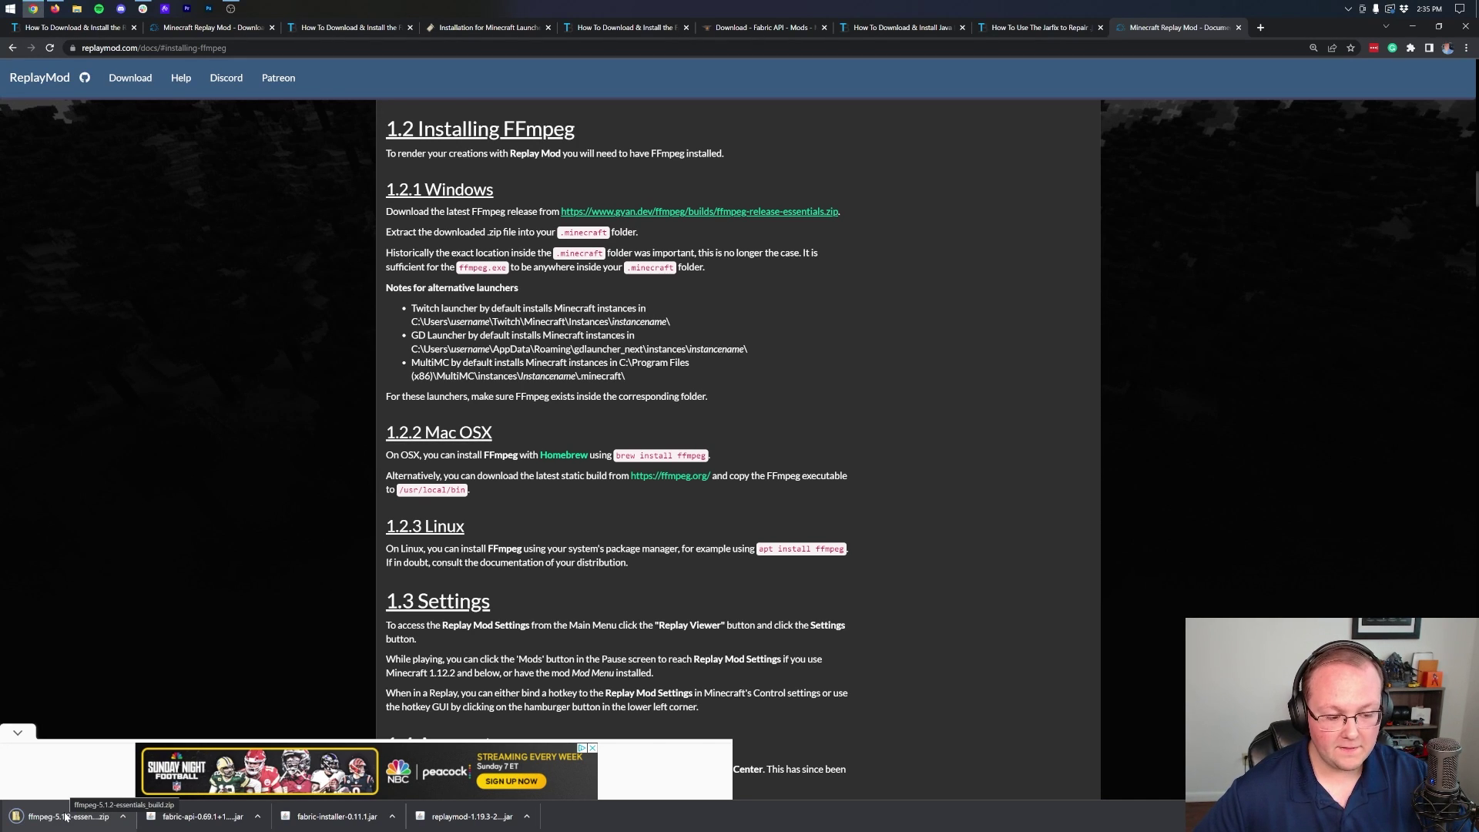
left_click(1404, 29)
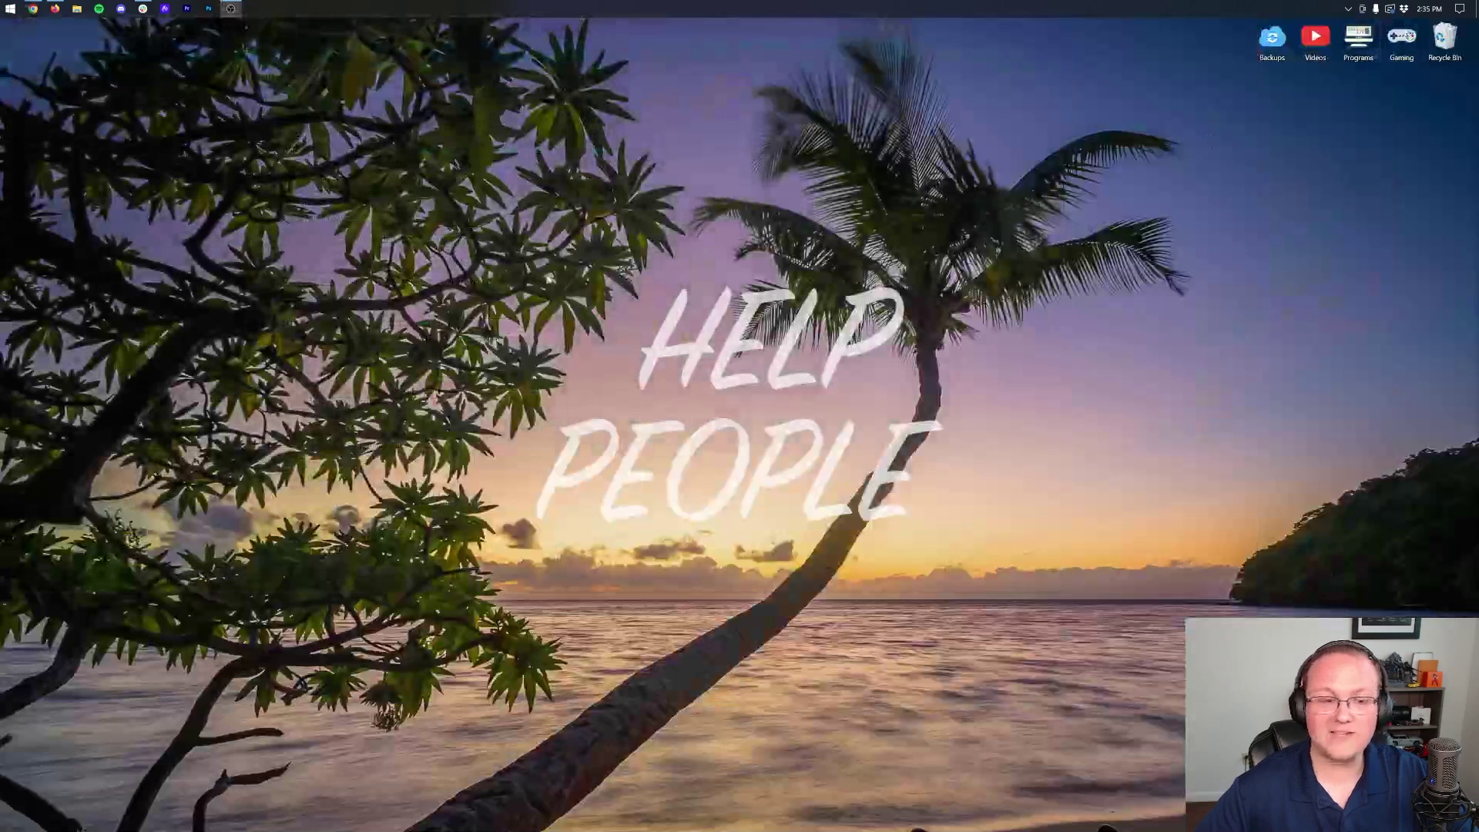
left_click(4, 5)
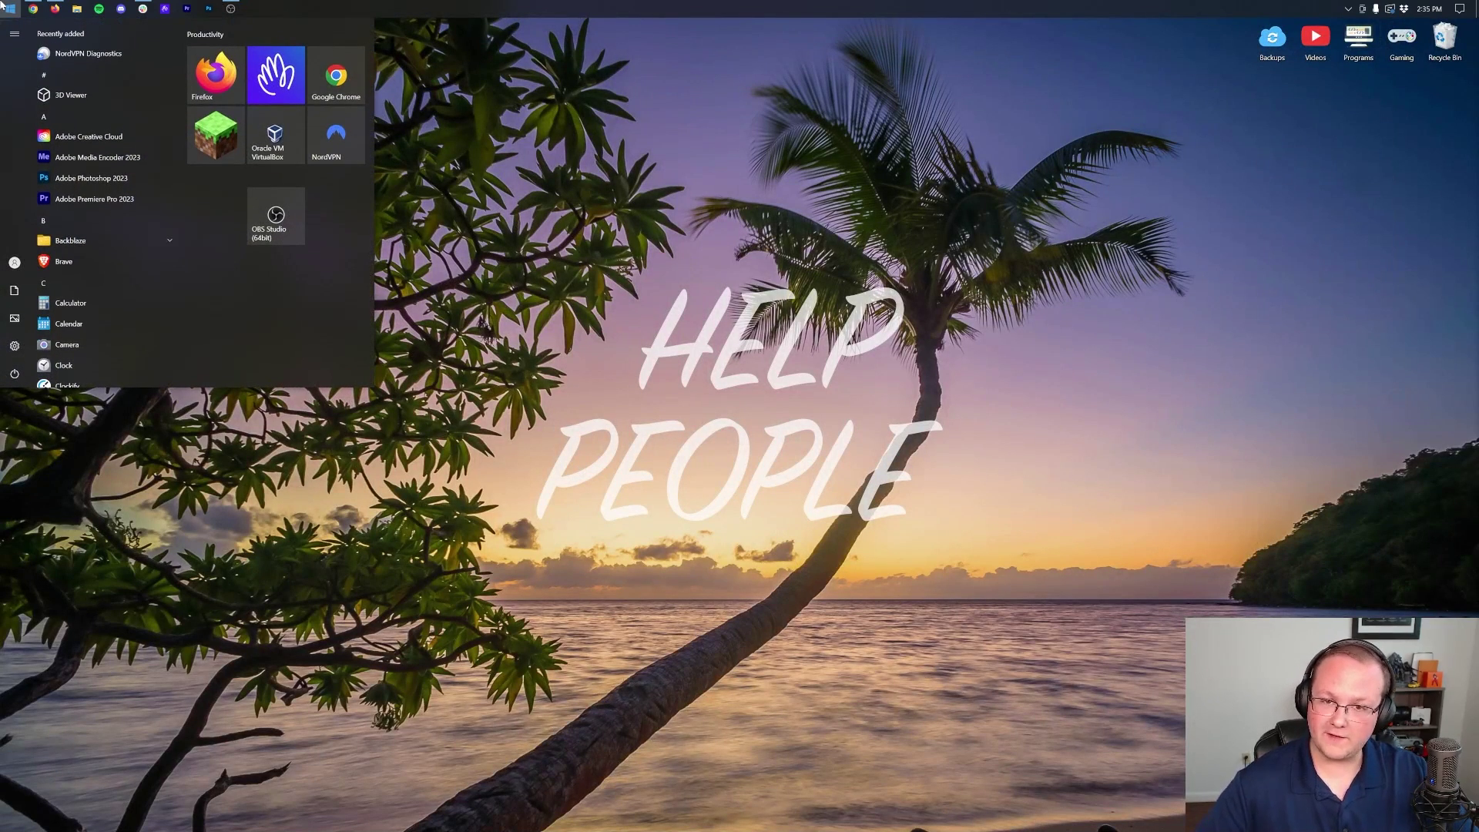
Extract all files from the ffmpeg zip in the Downloads folder
type("down")
left_click(28, 87)
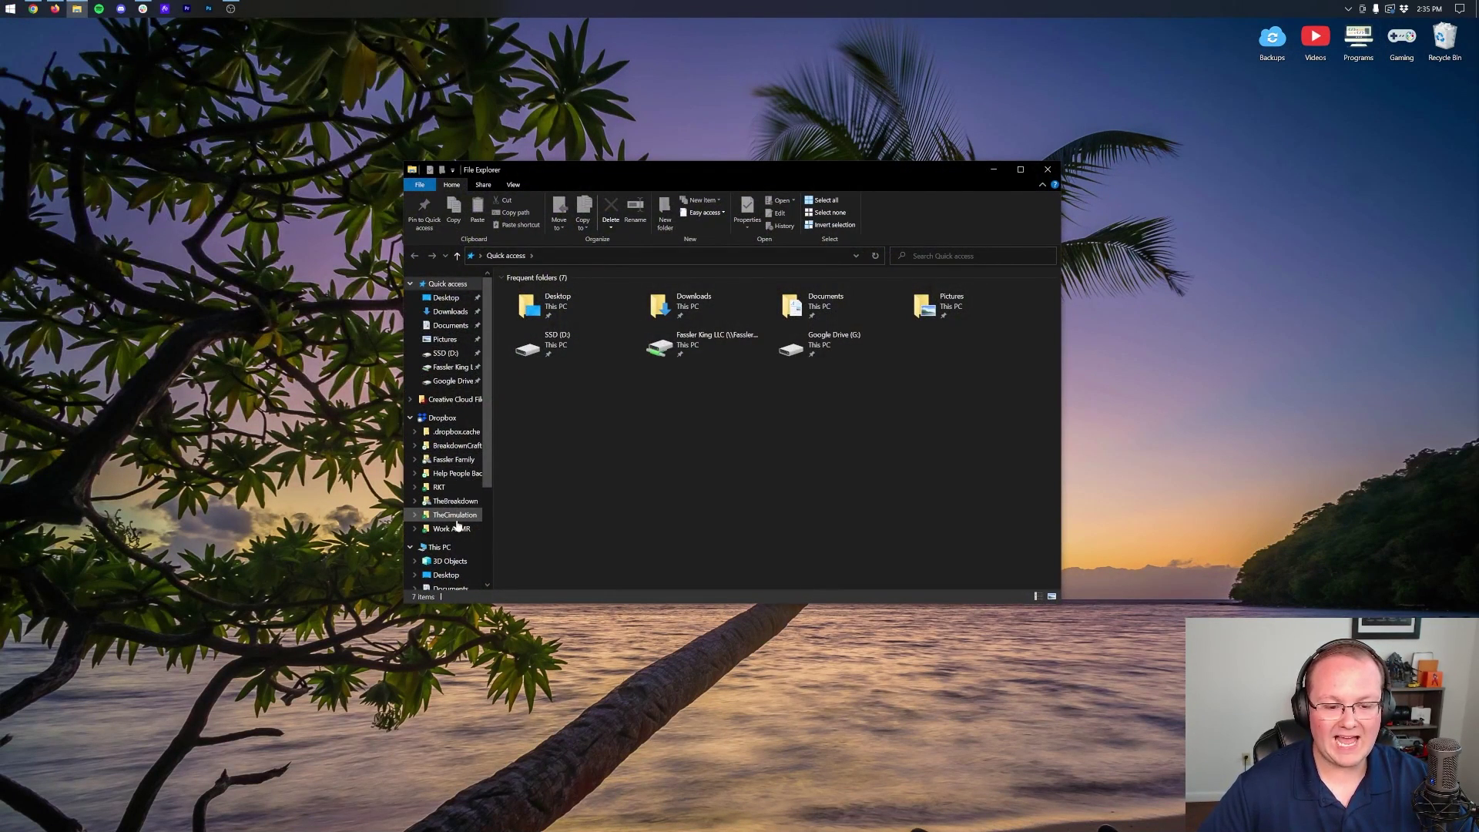
scroll(460, 591, "down", 1)
left_click(451, 566)
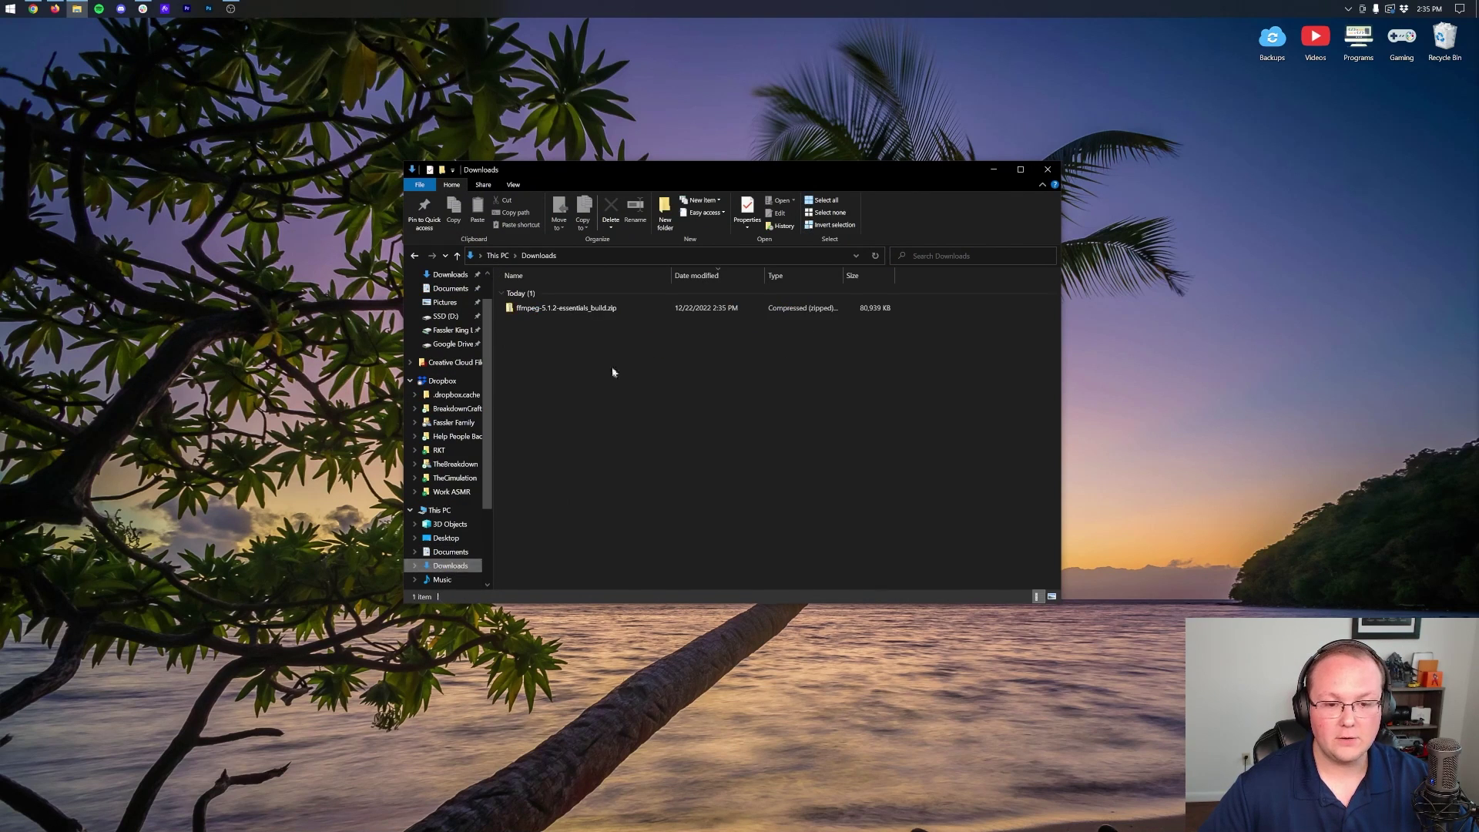
left_click(597, 311)
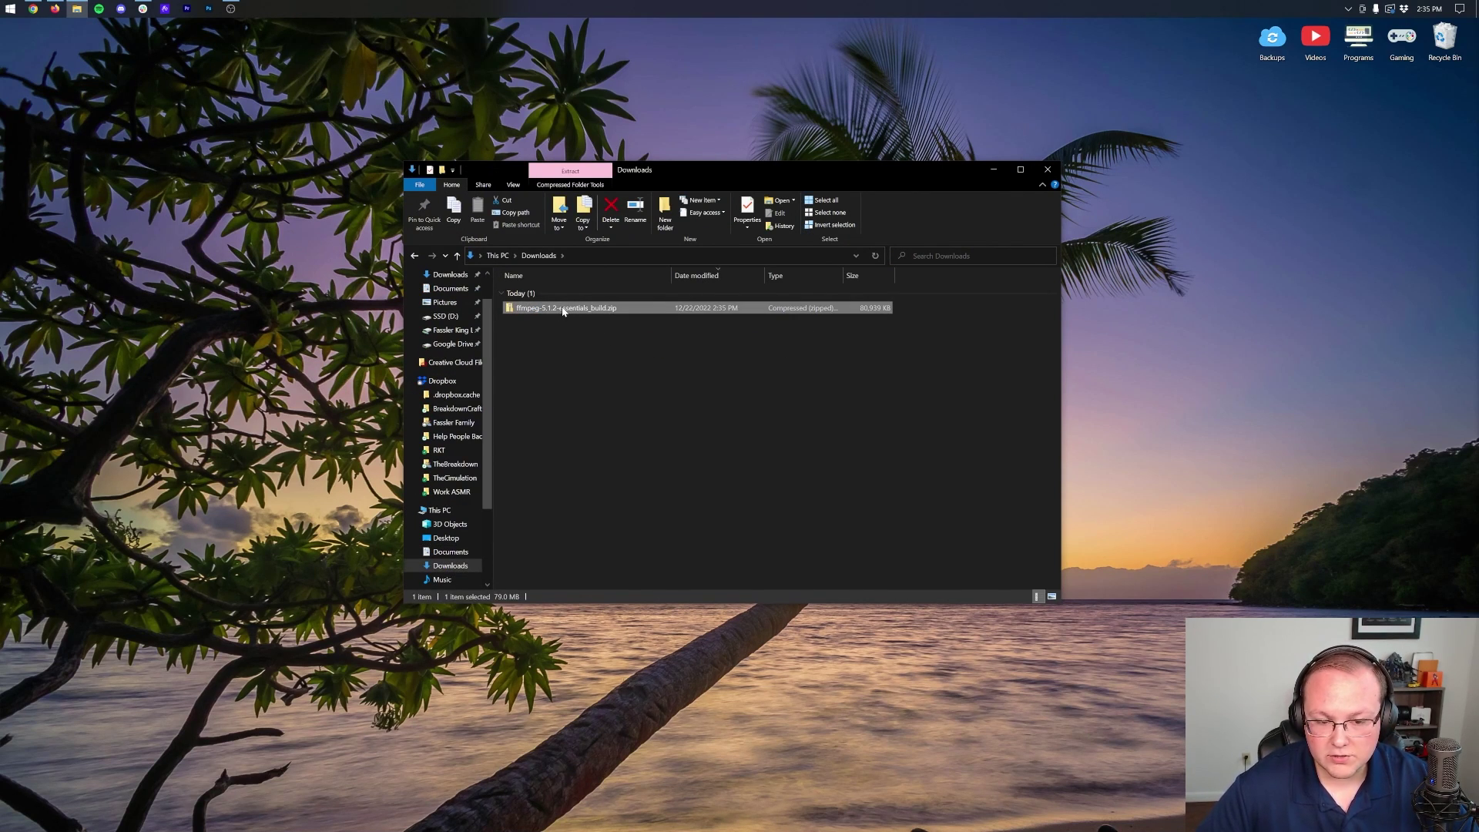
right_click(563, 311)
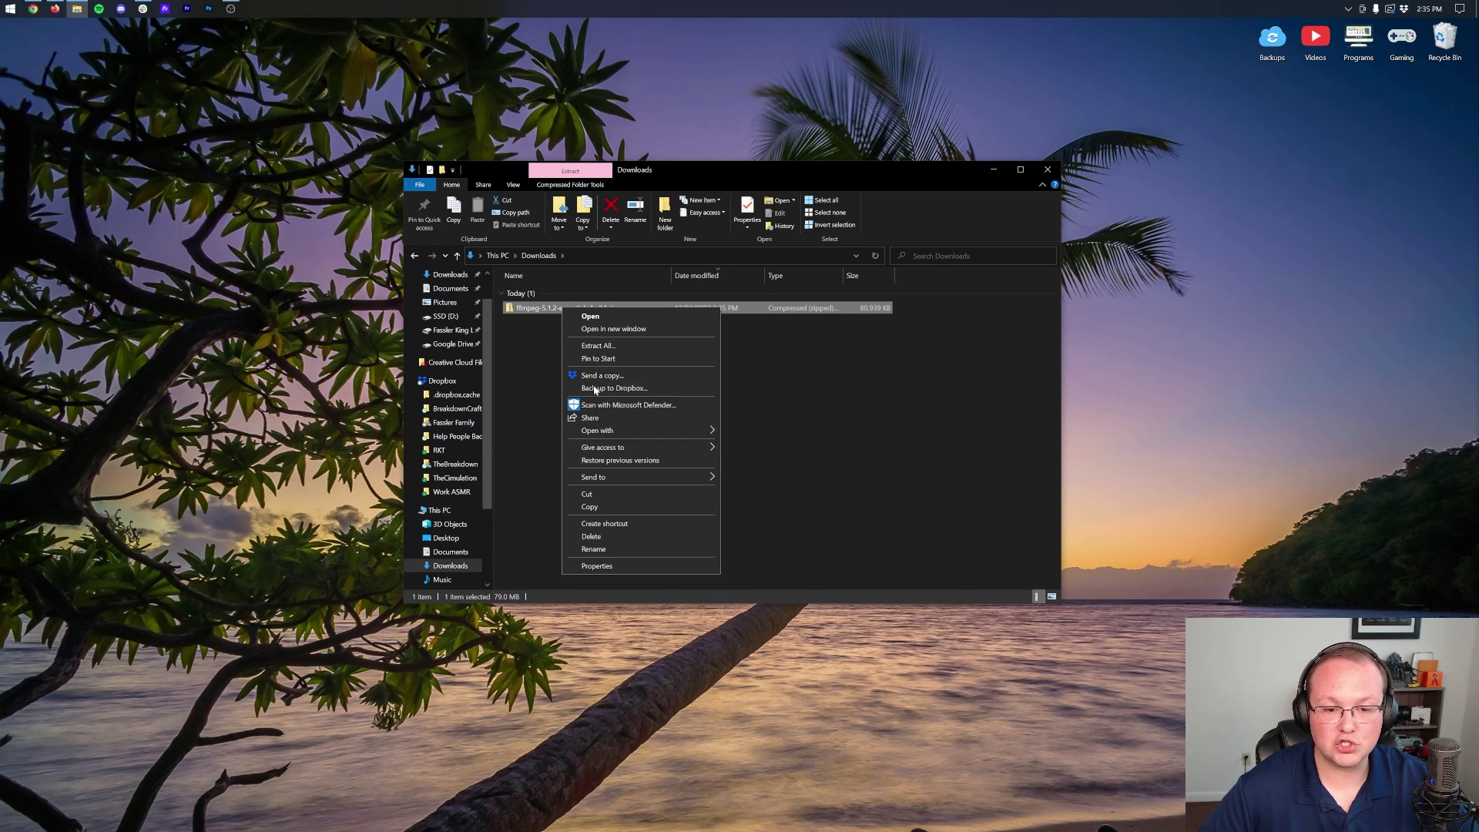
left_click(598, 345)
left_click(838, 551)
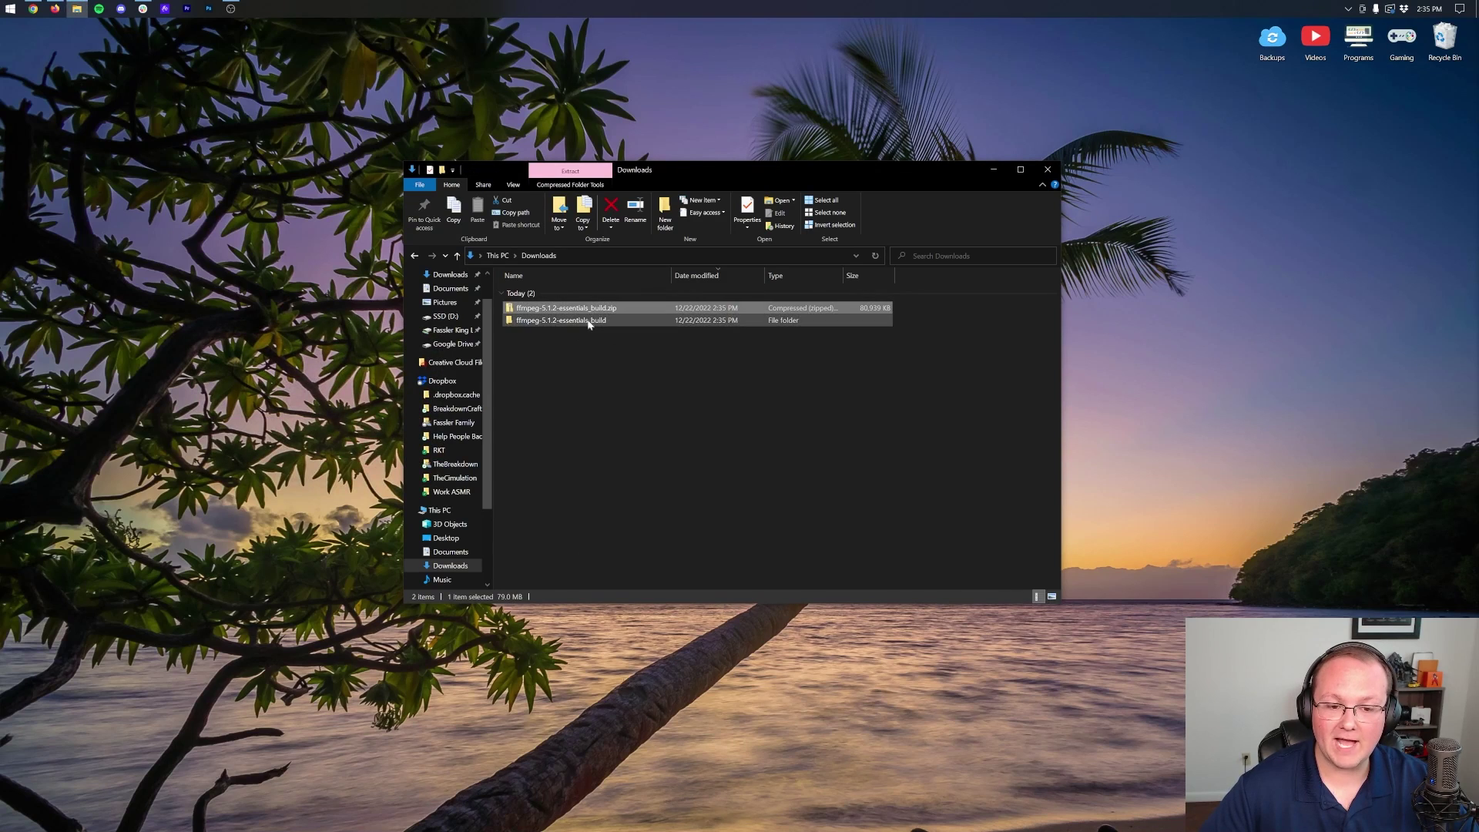
Delete the ffmpeg zip and open the extracted ffmpeg-5.1.2-essentials_build folder
double_click(588, 321)
left_click(414, 255)
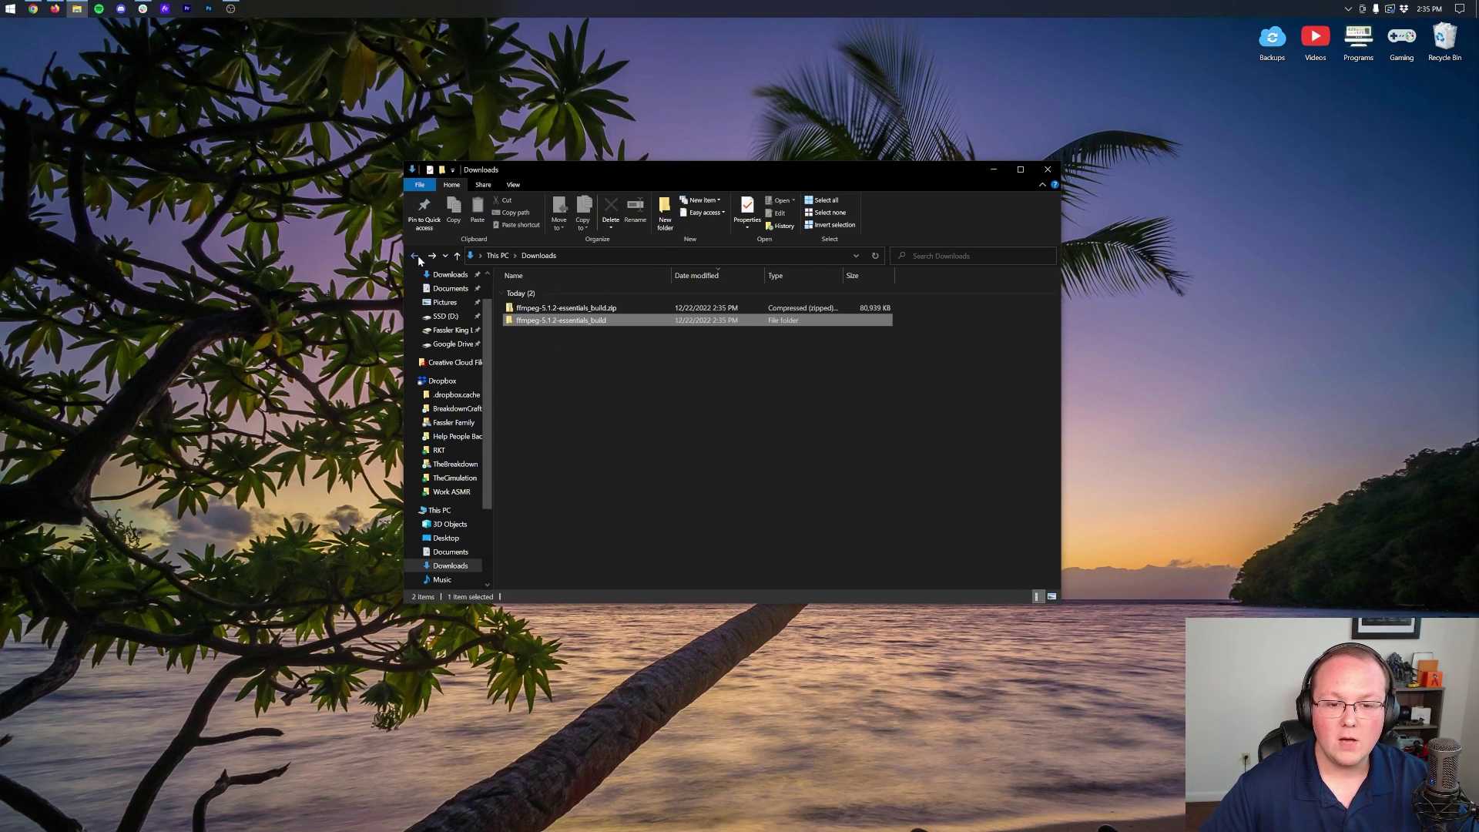
left_click(563, 311)
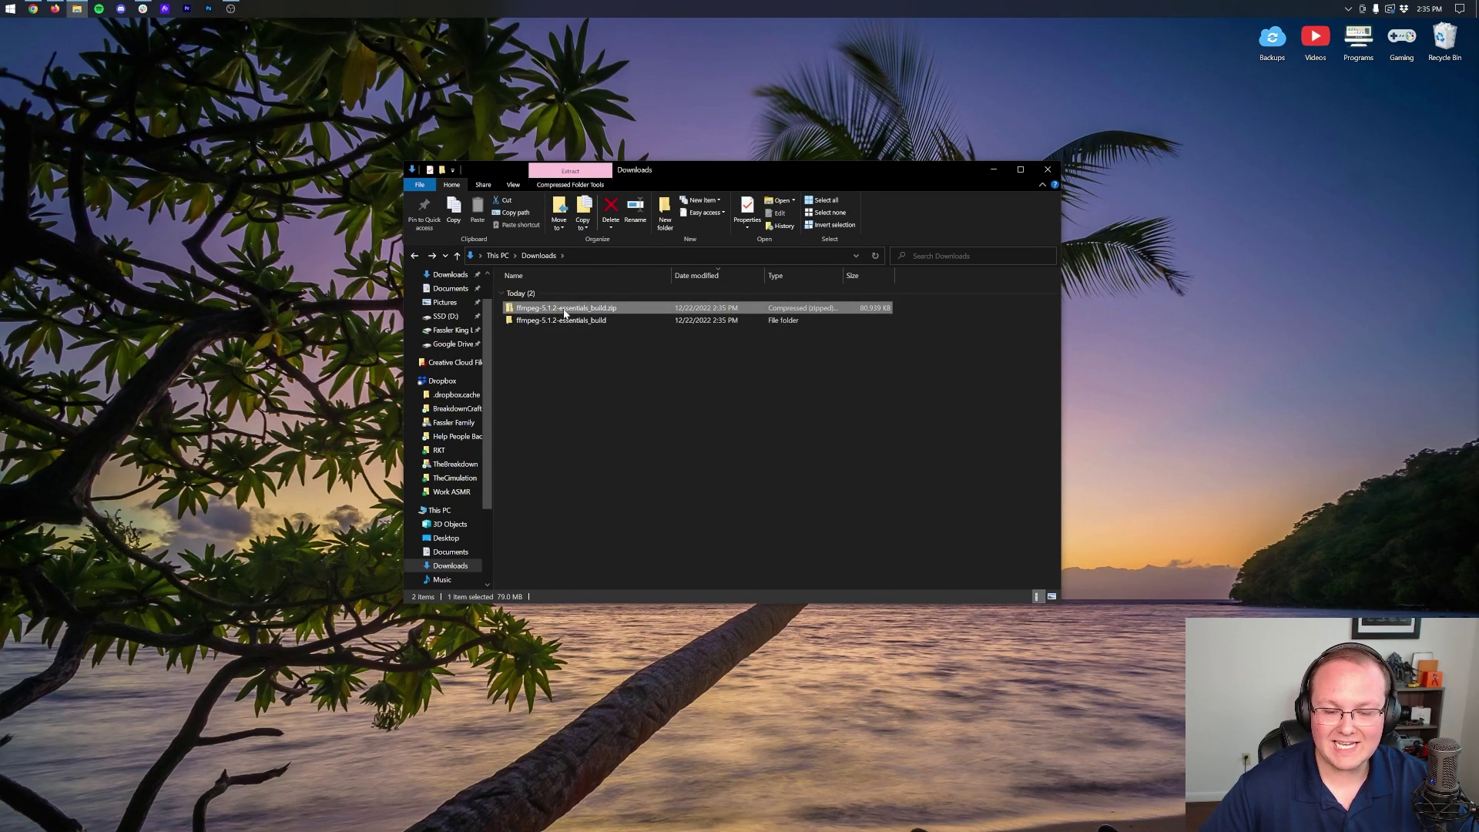
key("Delete")
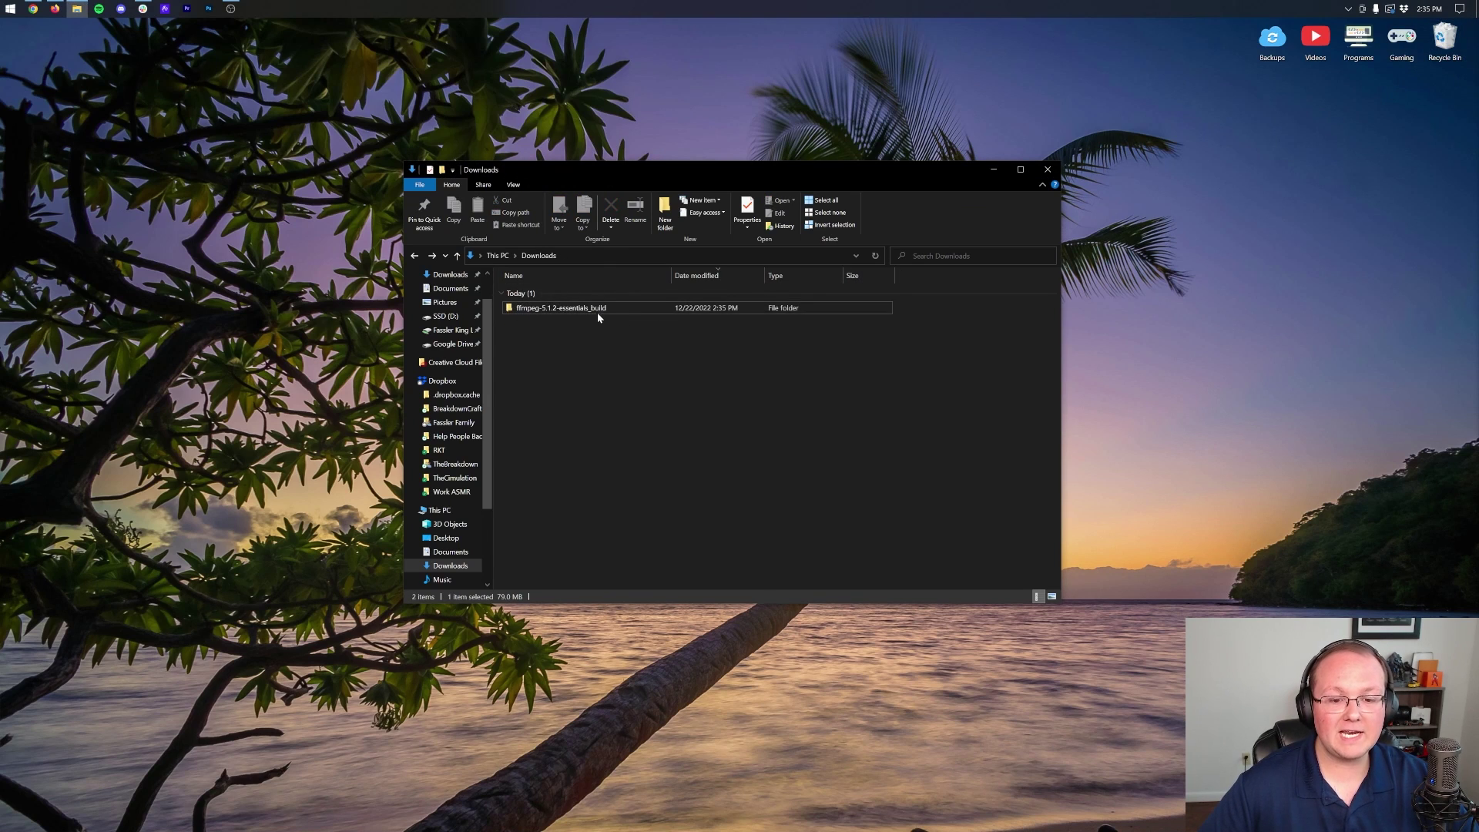
left_click(555, 312)
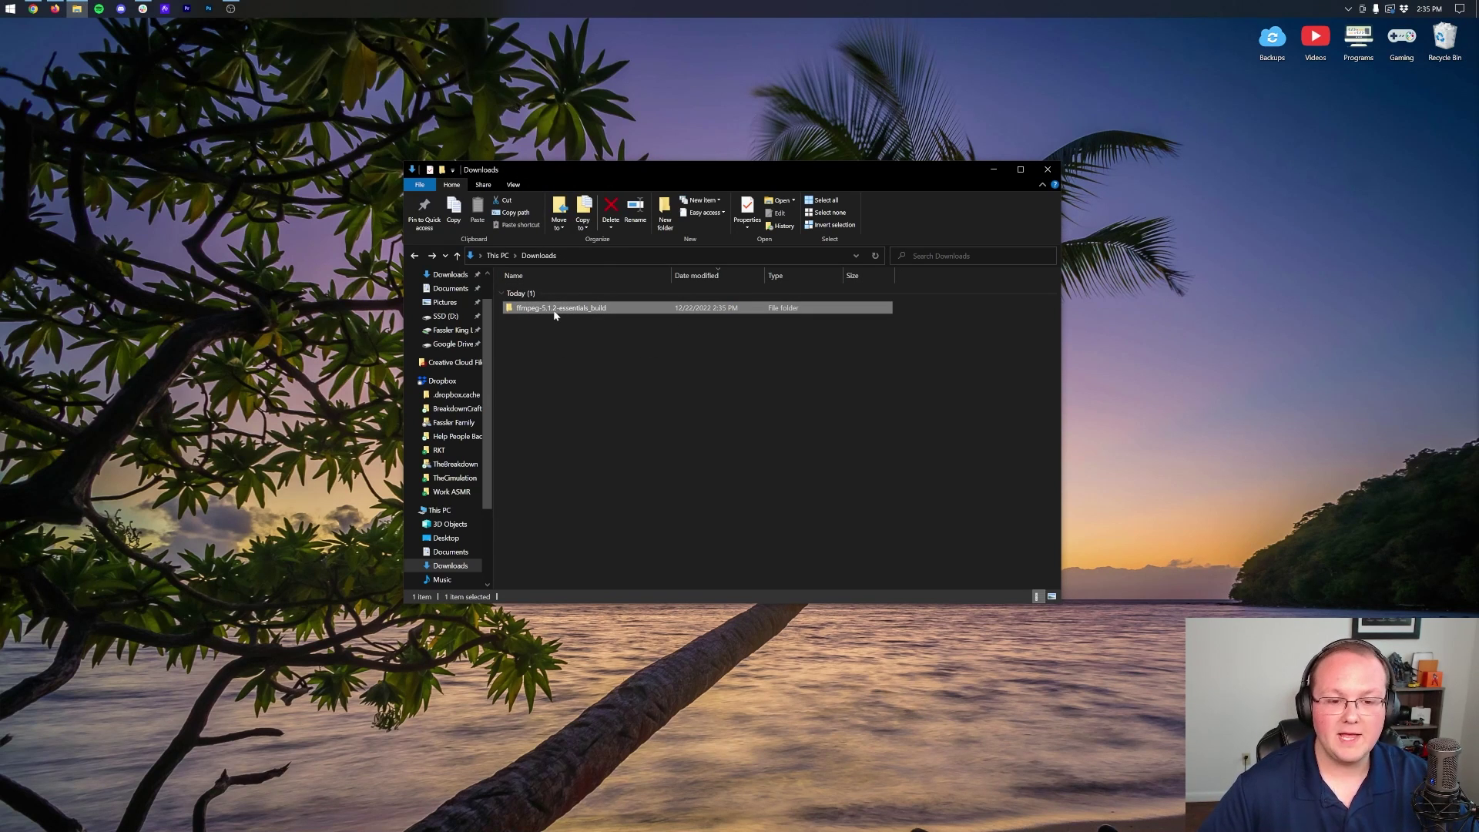
double_click(555, 311)
left_click(554, 298)
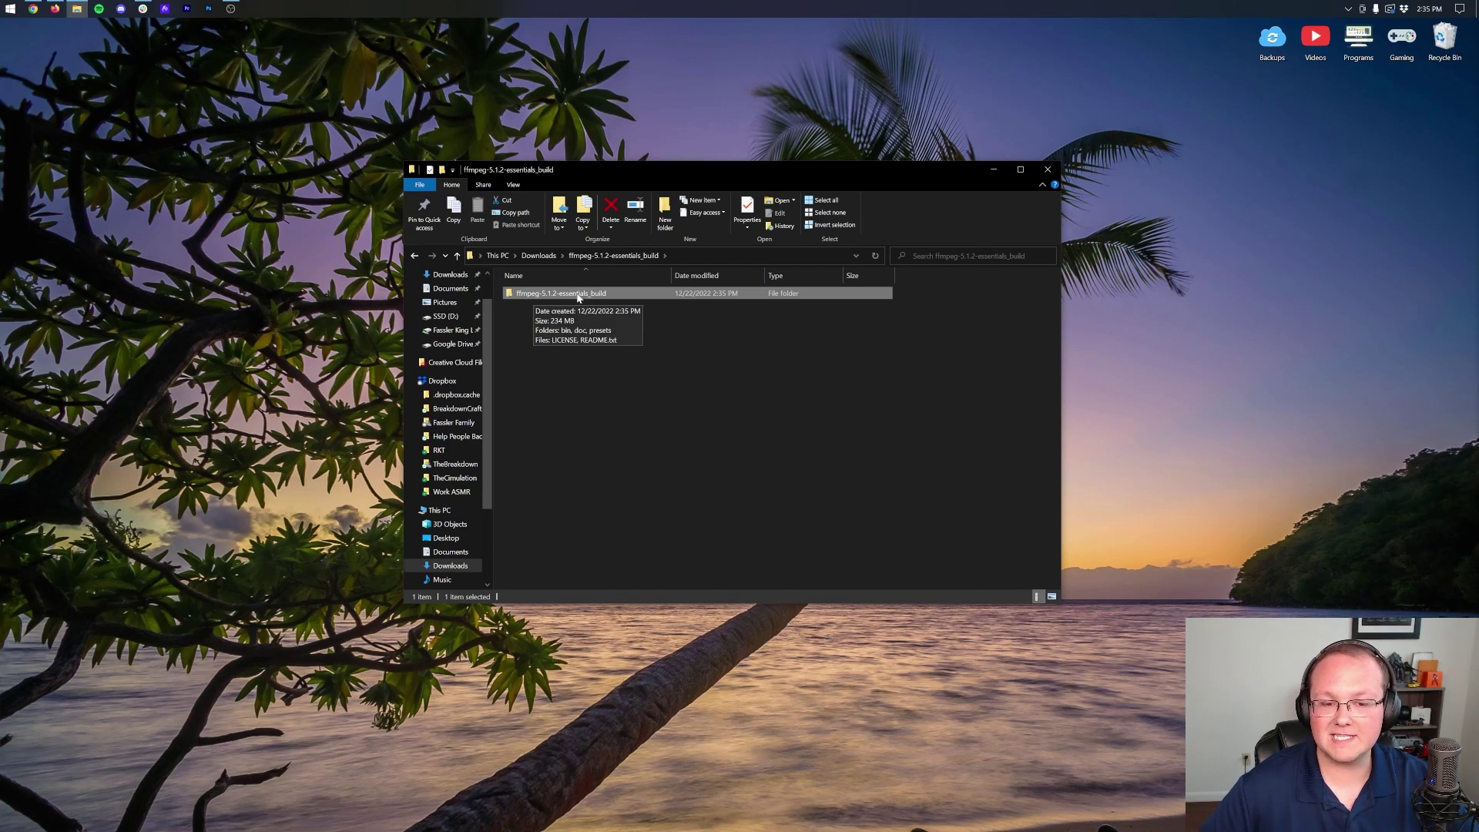
Move the inner ffmpeg-5.1.2-essentials_build folder from the outer folder onto the desktop
double_click(544, 296)
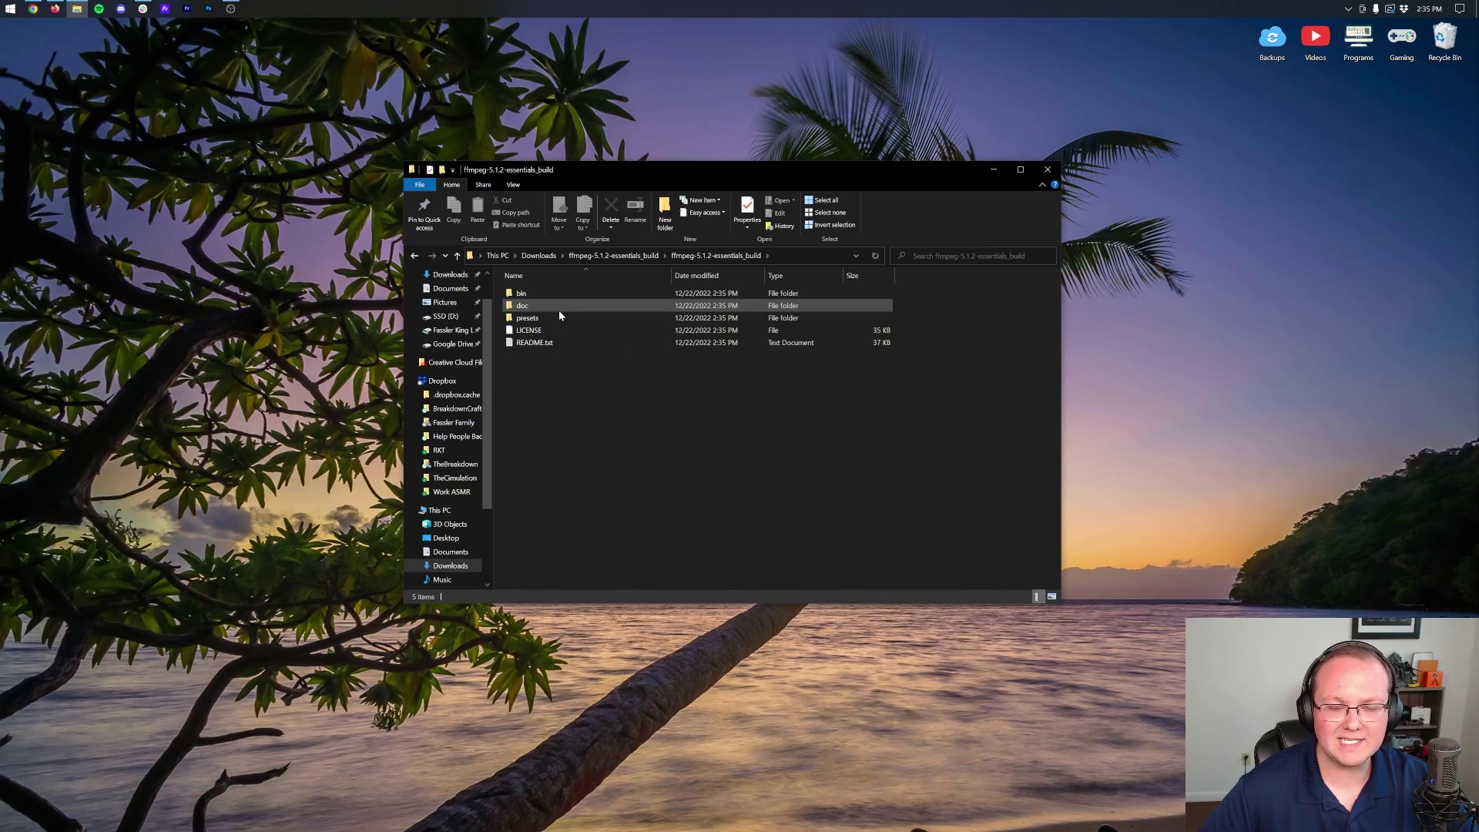
left_click(409, 251)
left_click_drag(555, 301, 245, 231)
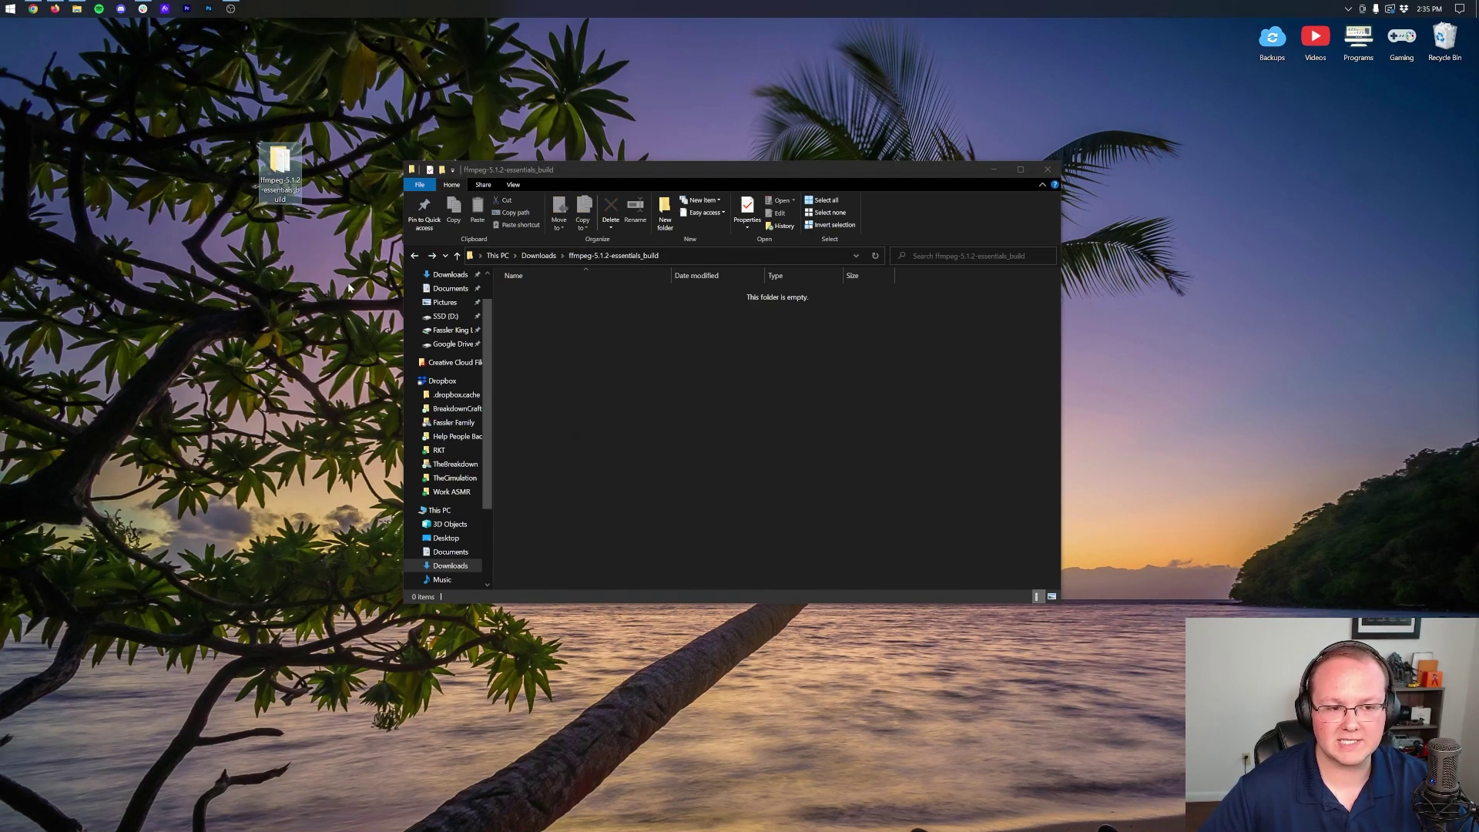
left_click(1047, 170)
left_click_drag(296, 164, 445, 245)
Check the desktop ffmpeg folder holds bin, doc and presets, then start Minecraft Launcher
double_click(392, 179)
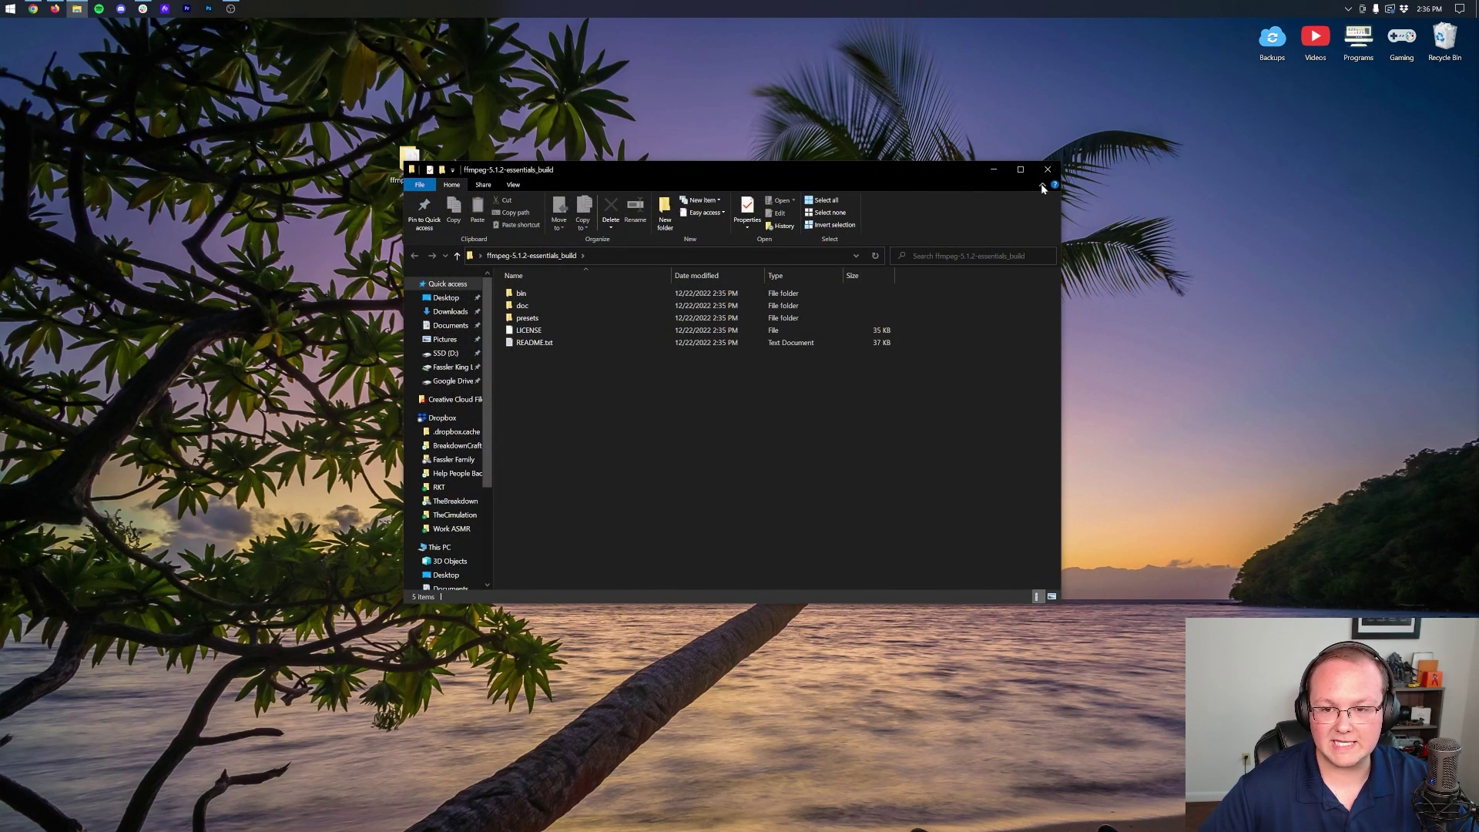
left_click(1047, 169)
key("super")
left_click(570, 407)
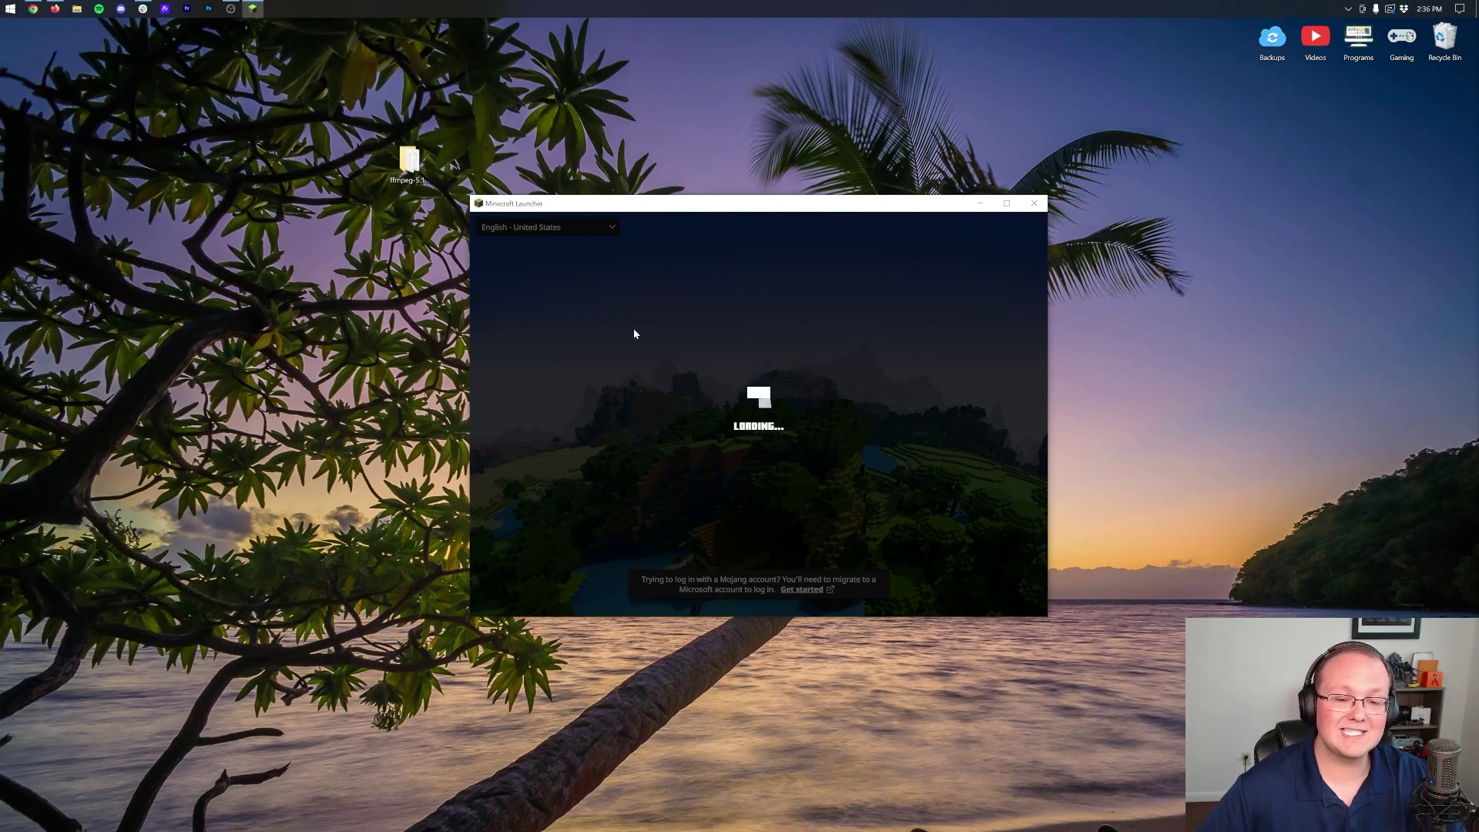
Drag the ffmpeg folder into the fabric-loader installation's .minecraft folder, then click Play
left_click(626, 248)
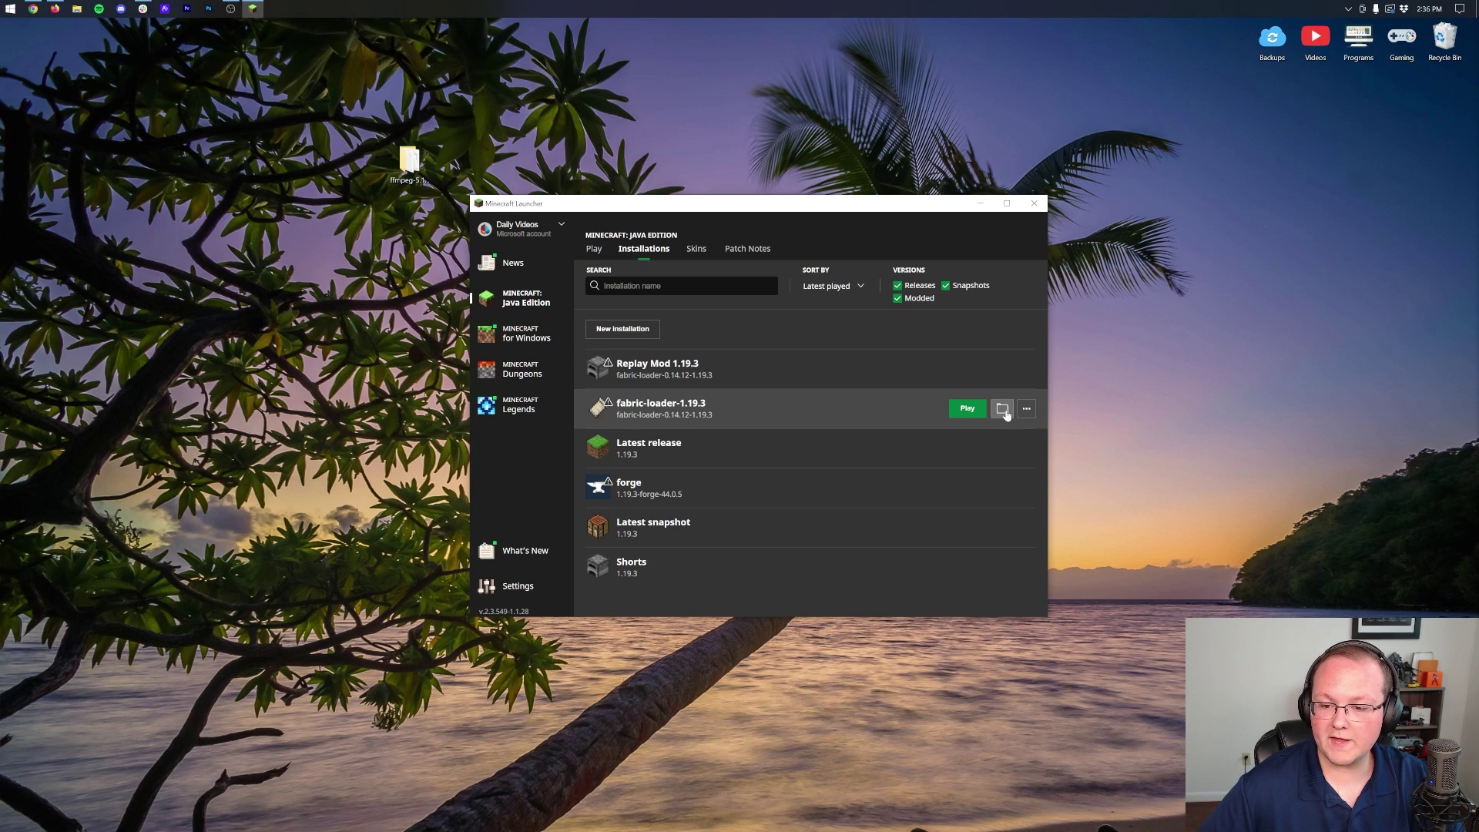
left_click(1002, 409)
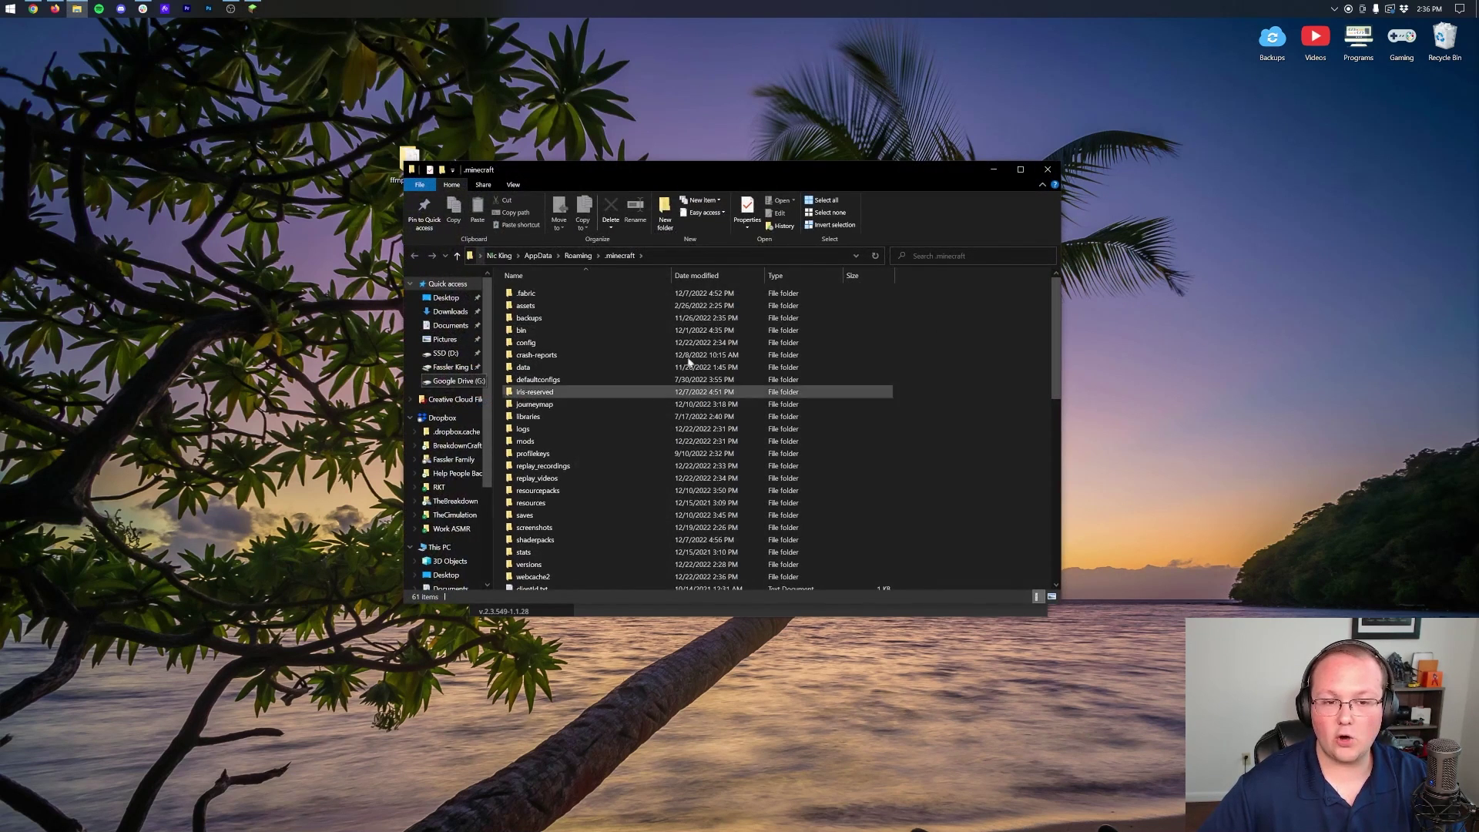
left_click_drag(667, 176, 713, 180)
left_click_drag(408, 160, 996, 358)
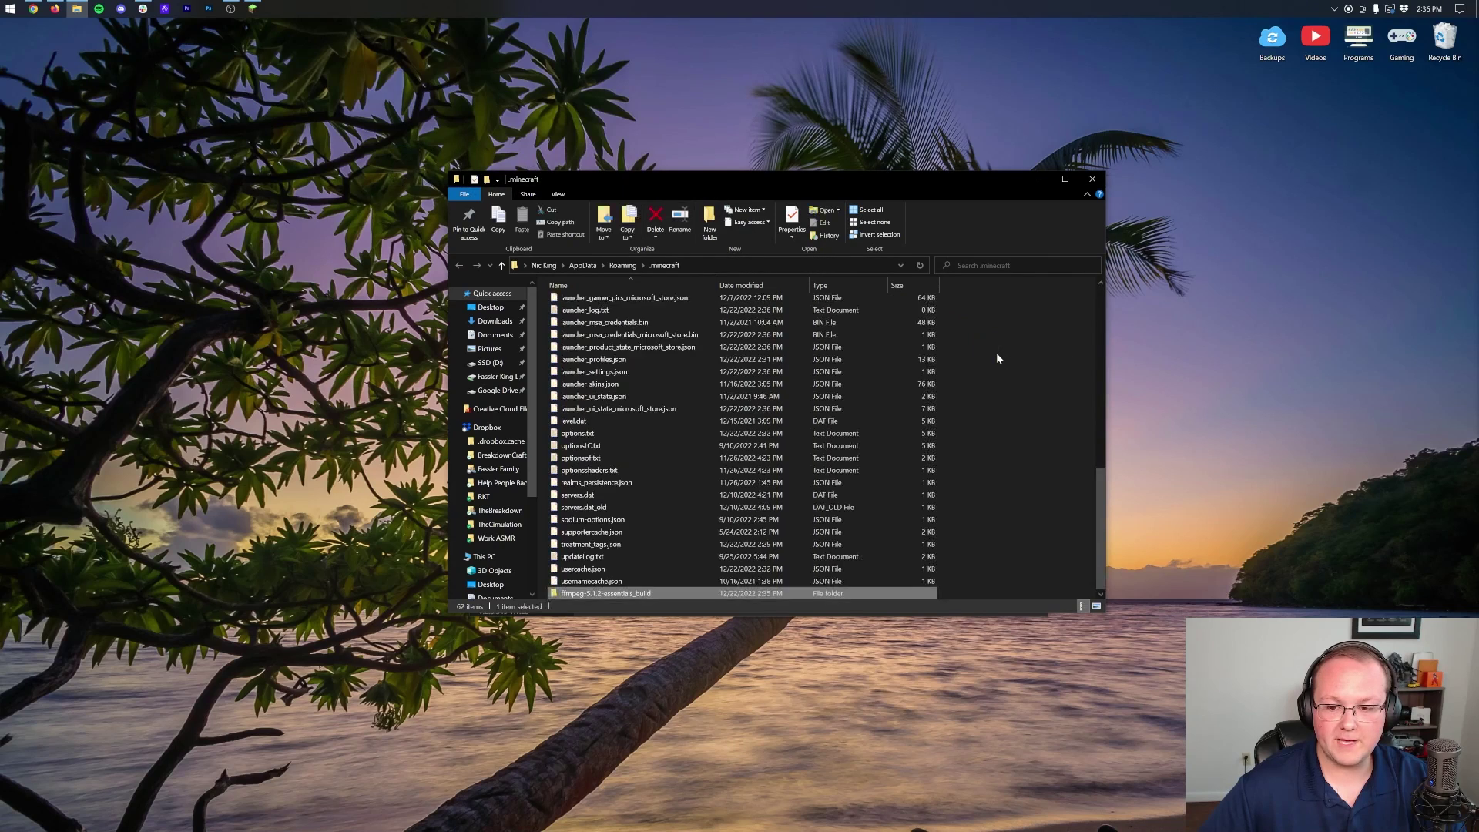
scroll(615, 561, "up", 8)
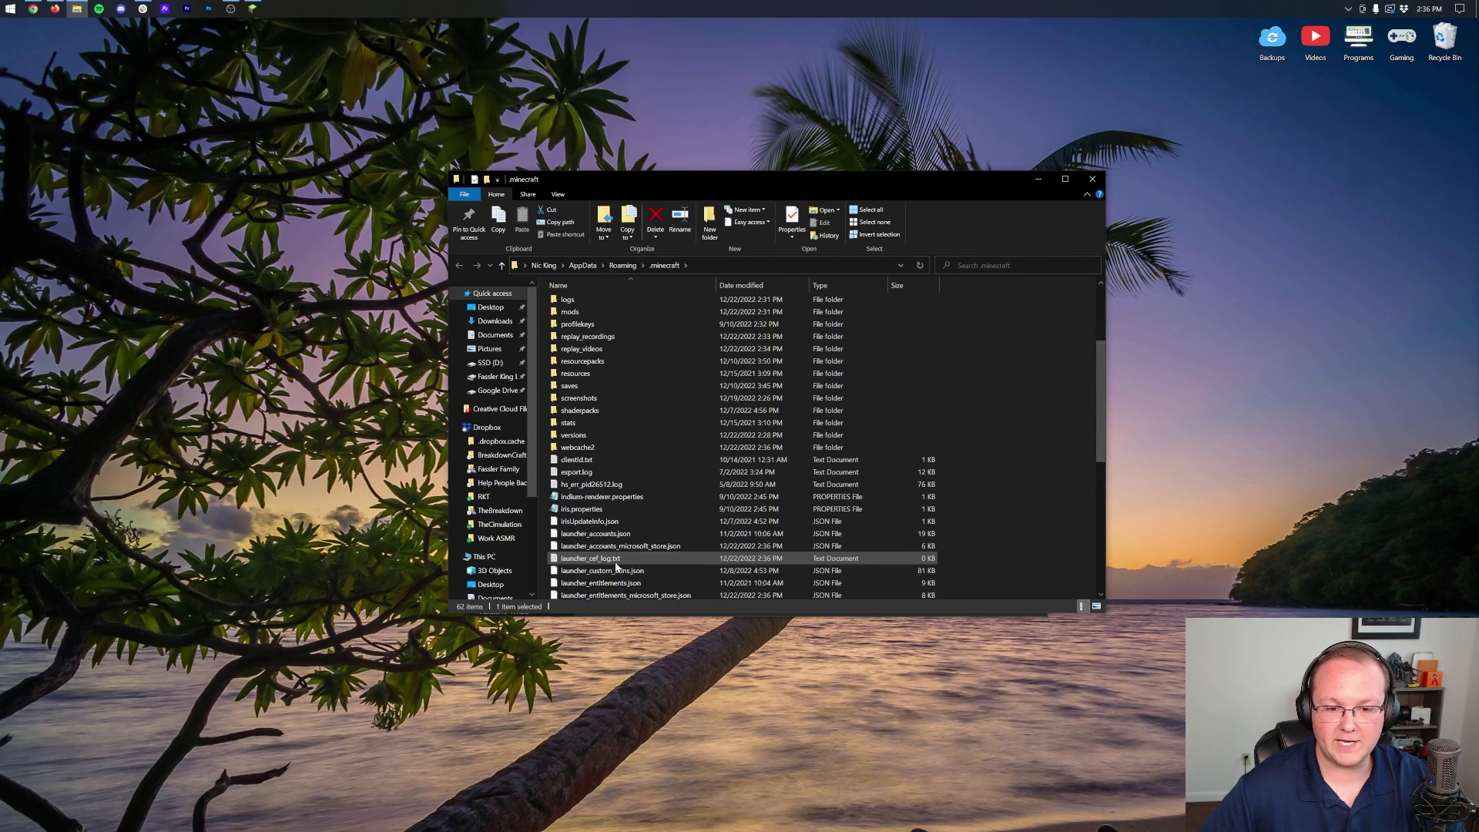
scroll(617, 566, "up", 4)
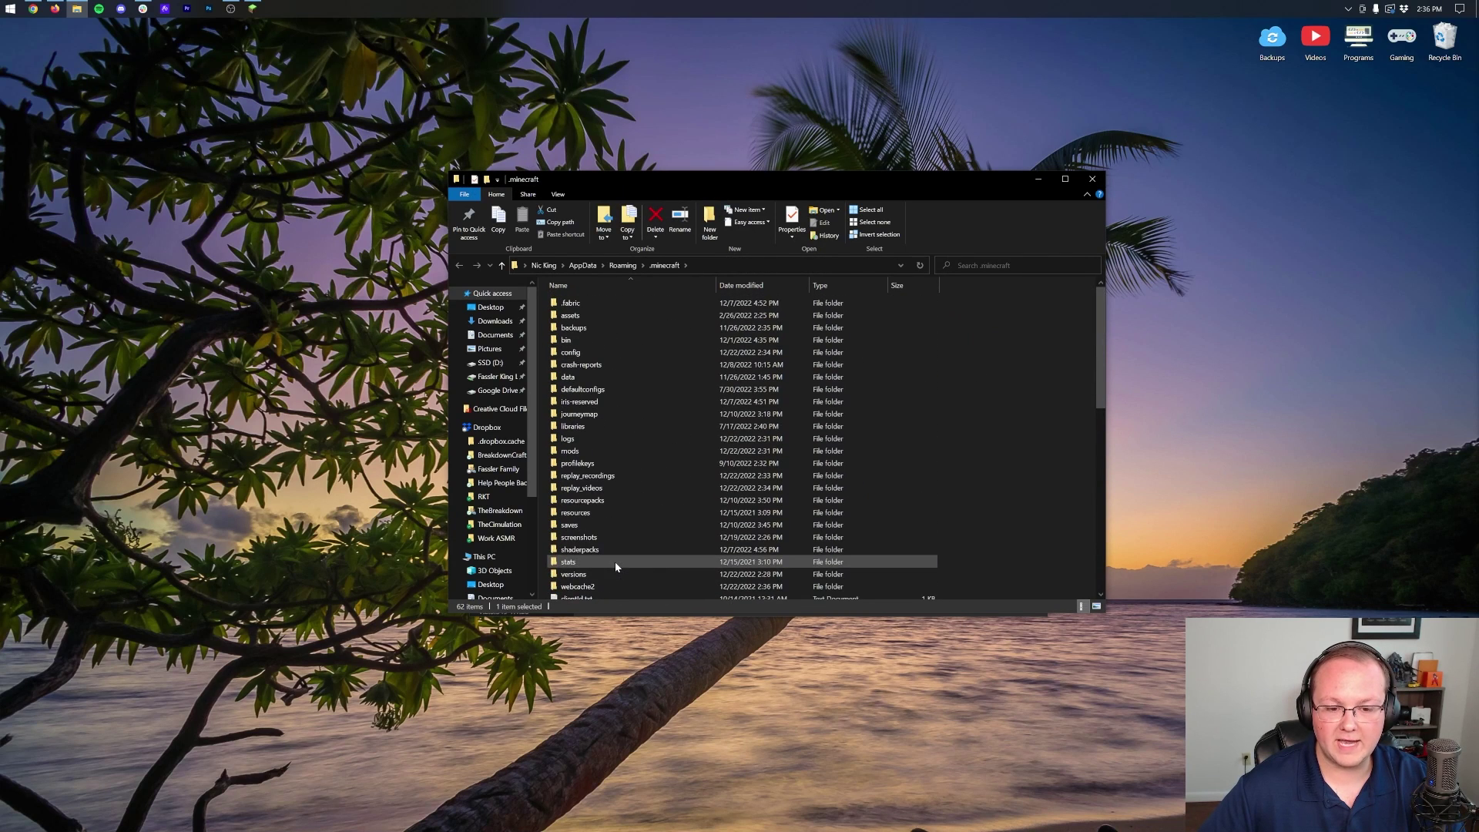
left_click(1082, 182)
left_click(962, 368)
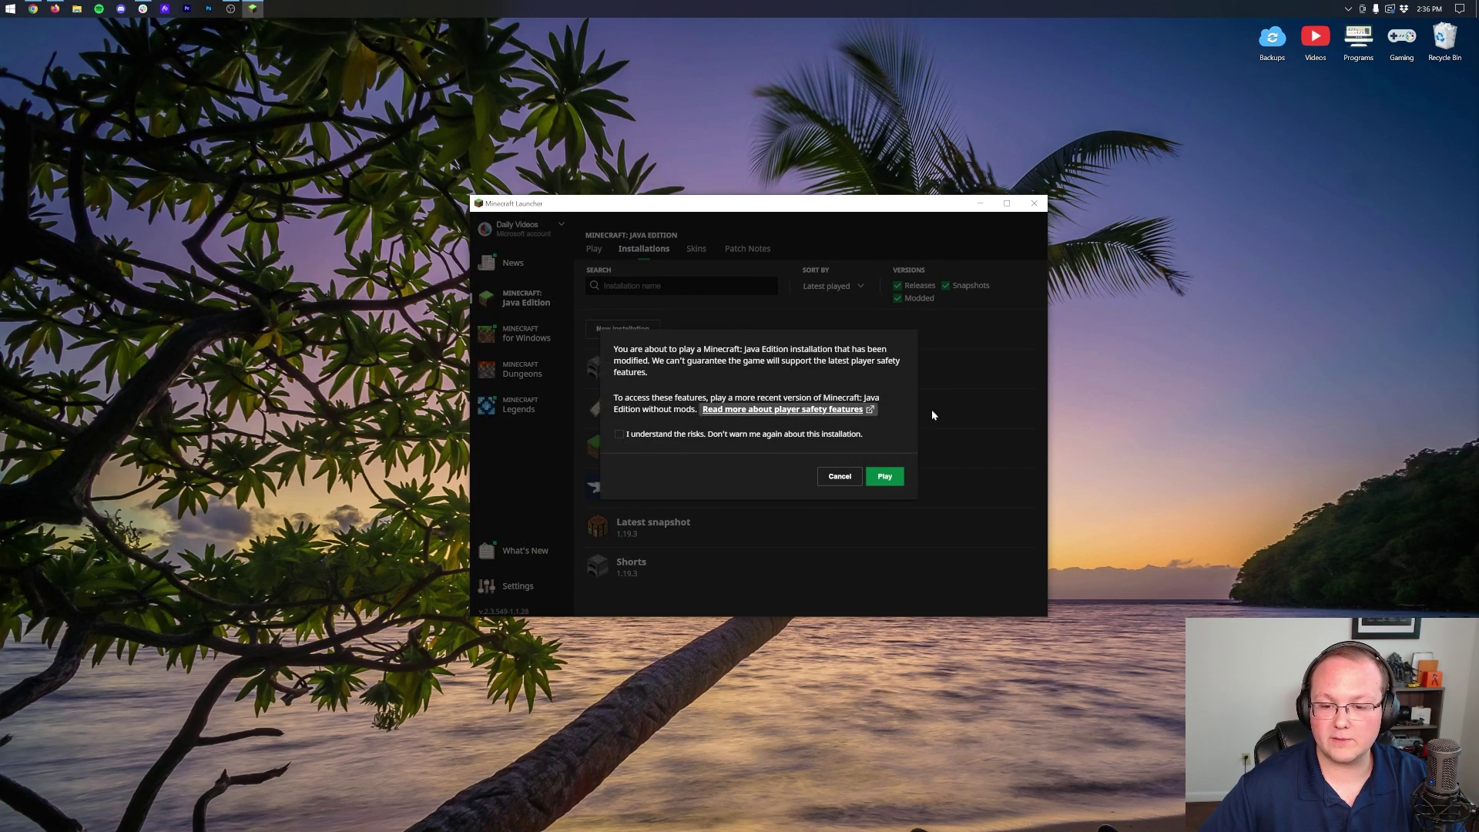
Launch past the modified-installation warning and add a final position keyframe overlooking the player on the hillside
left_click(884, 476)
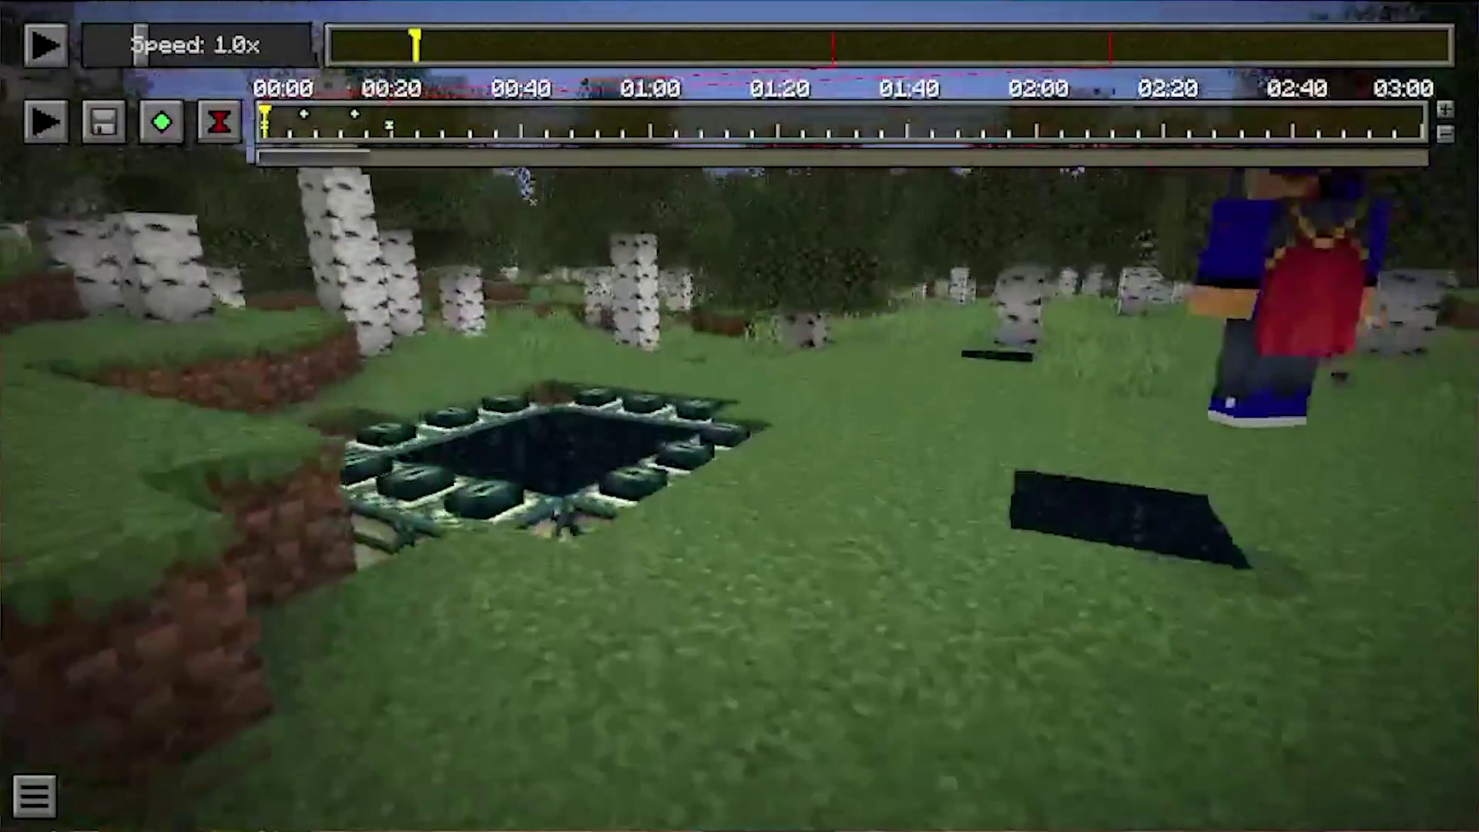
key("w")
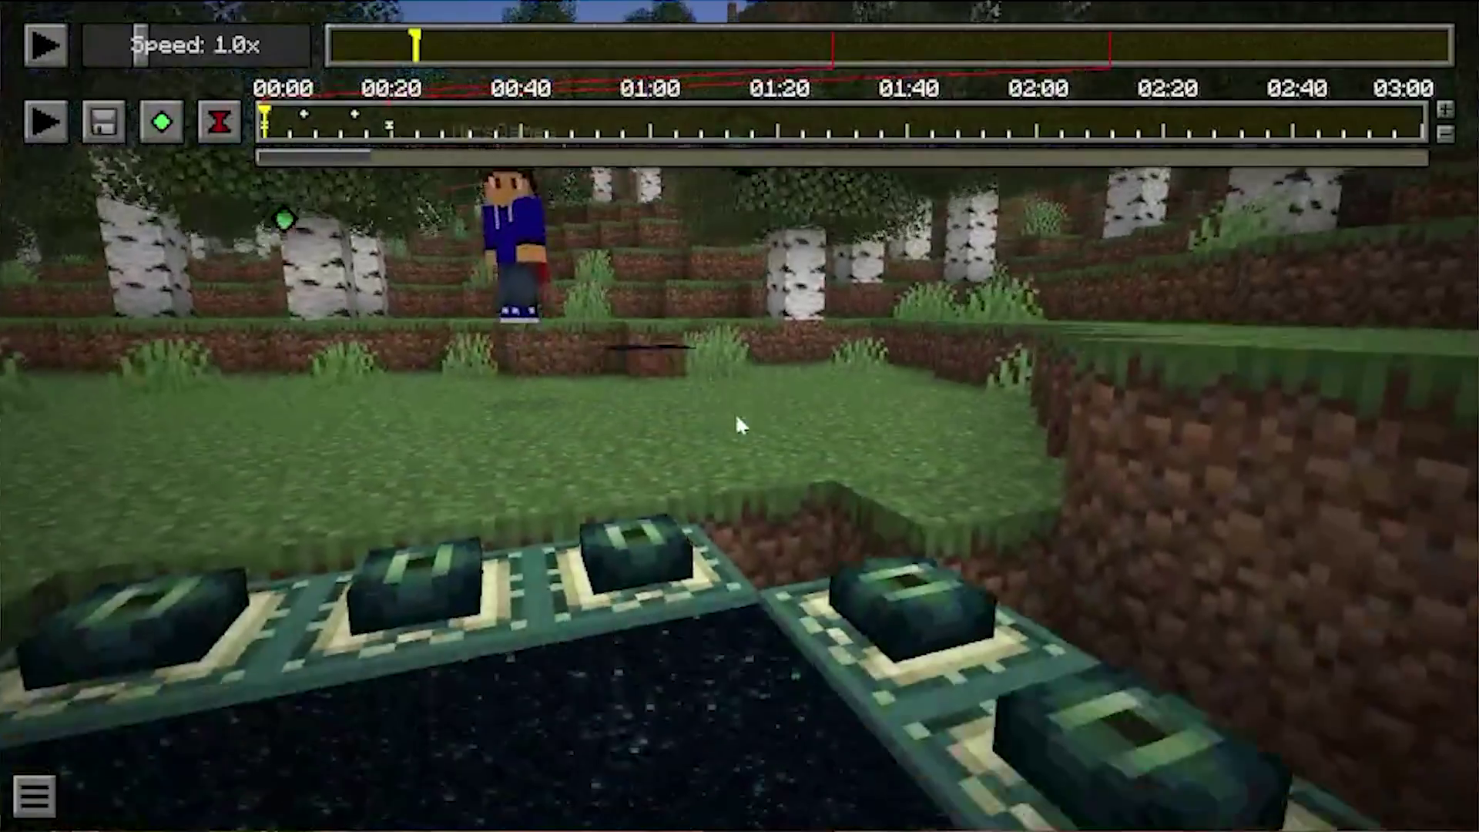
key("s")
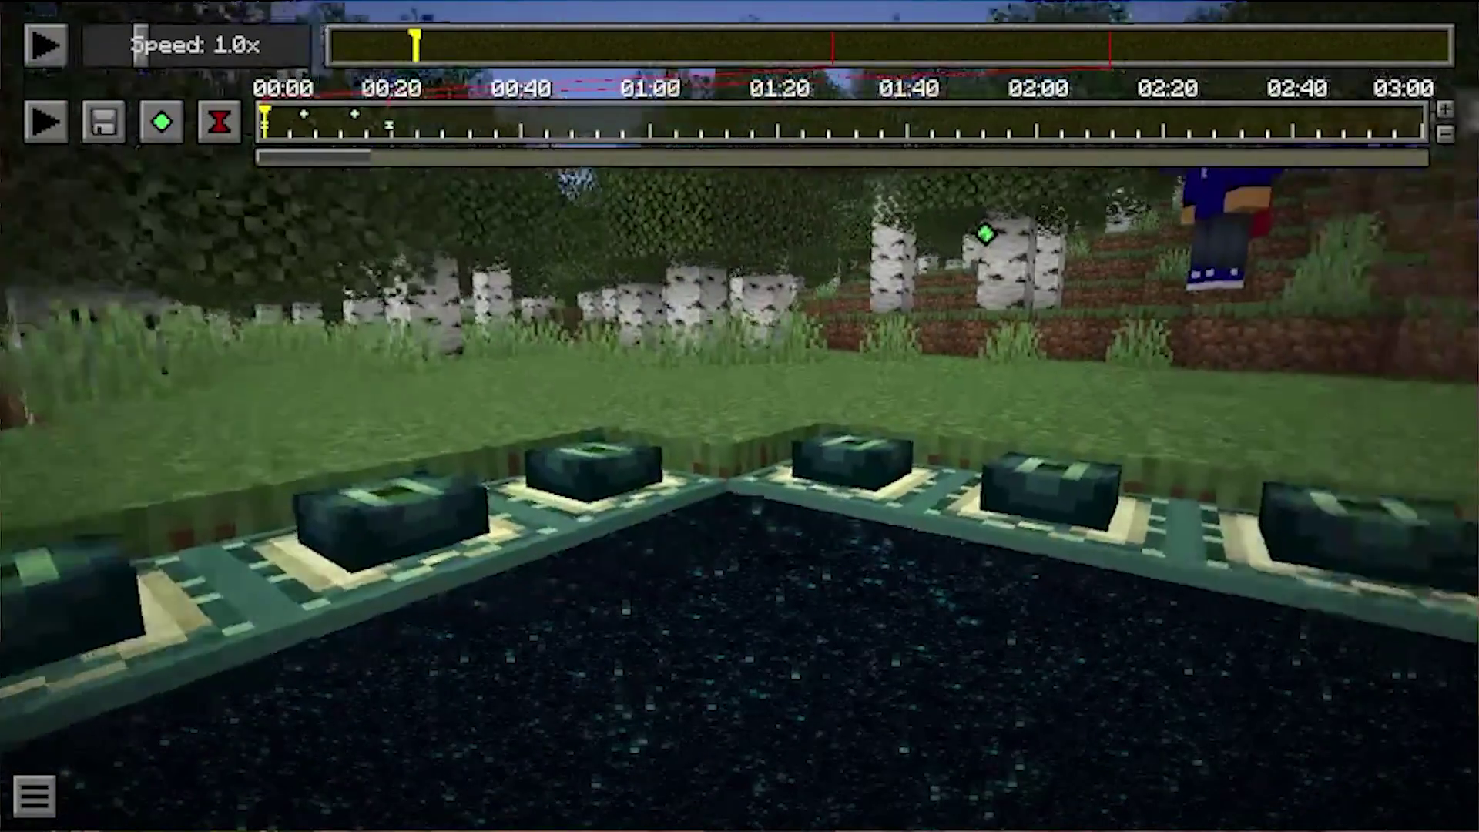
key("s")
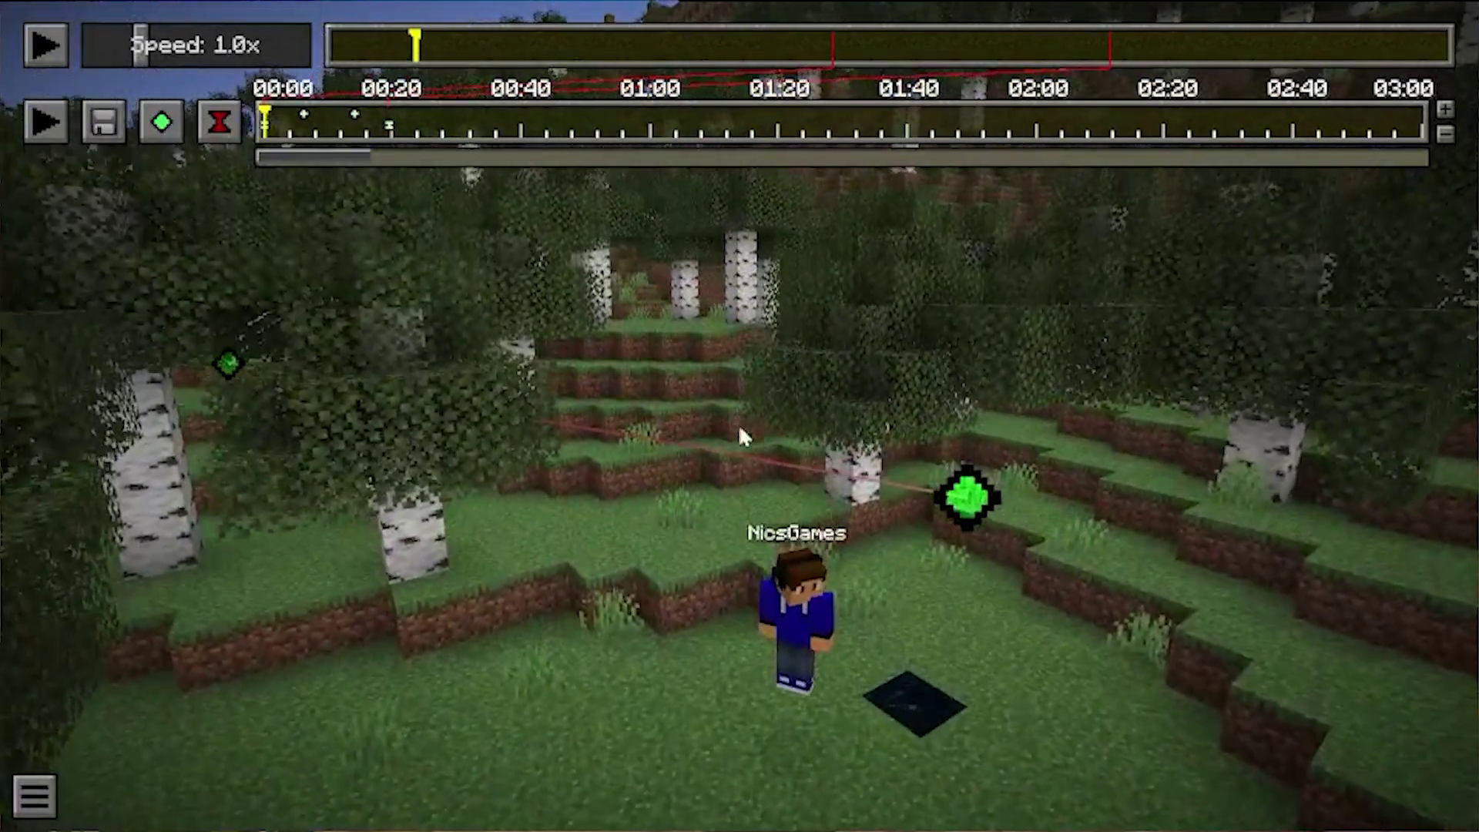
left_click(161, 122)
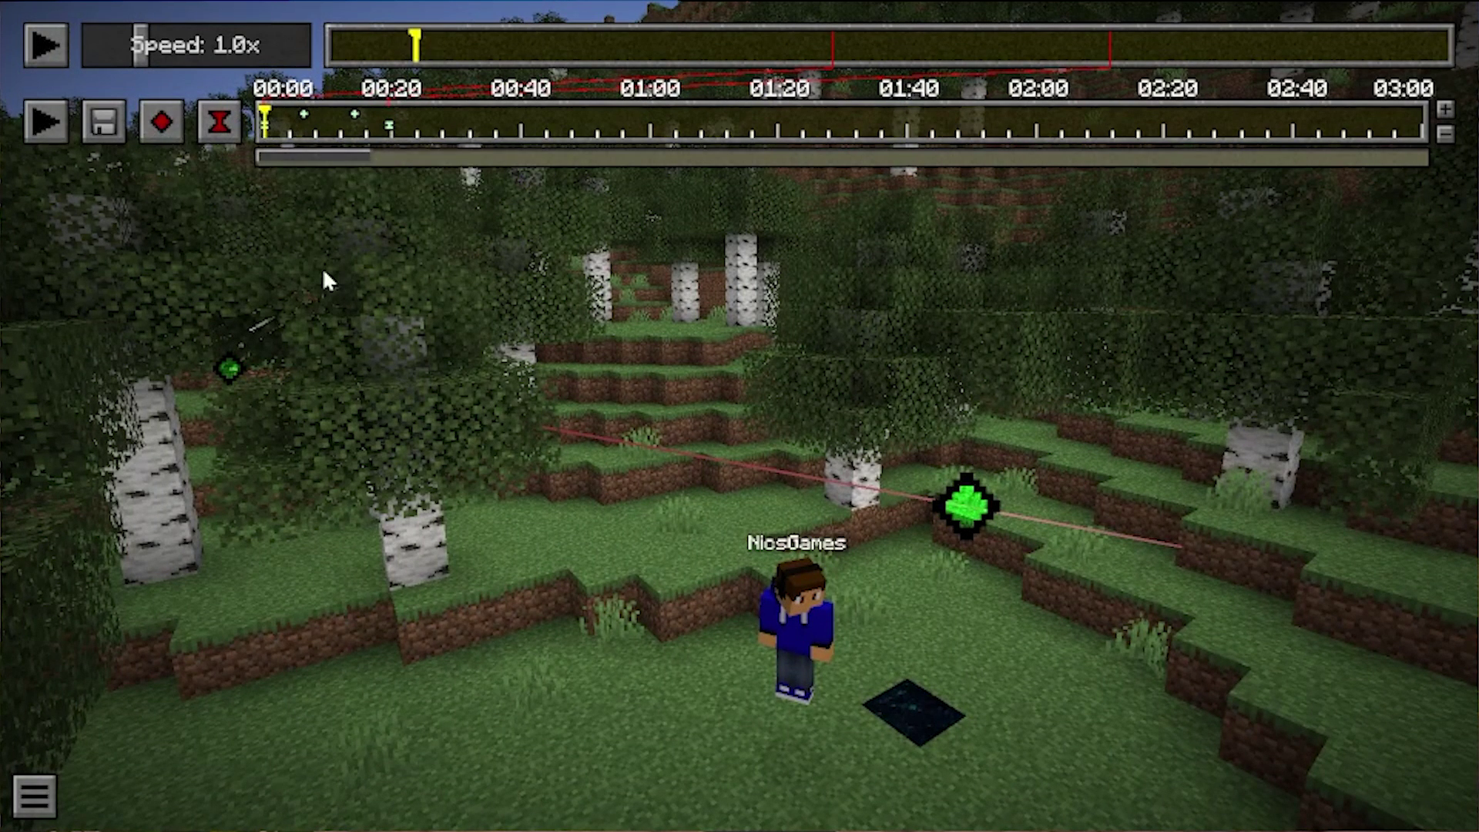
Render the camera path as a 1920x1080 MP4 – Custom Bitrate video with Show Preview enabled
left_click(96, 136)
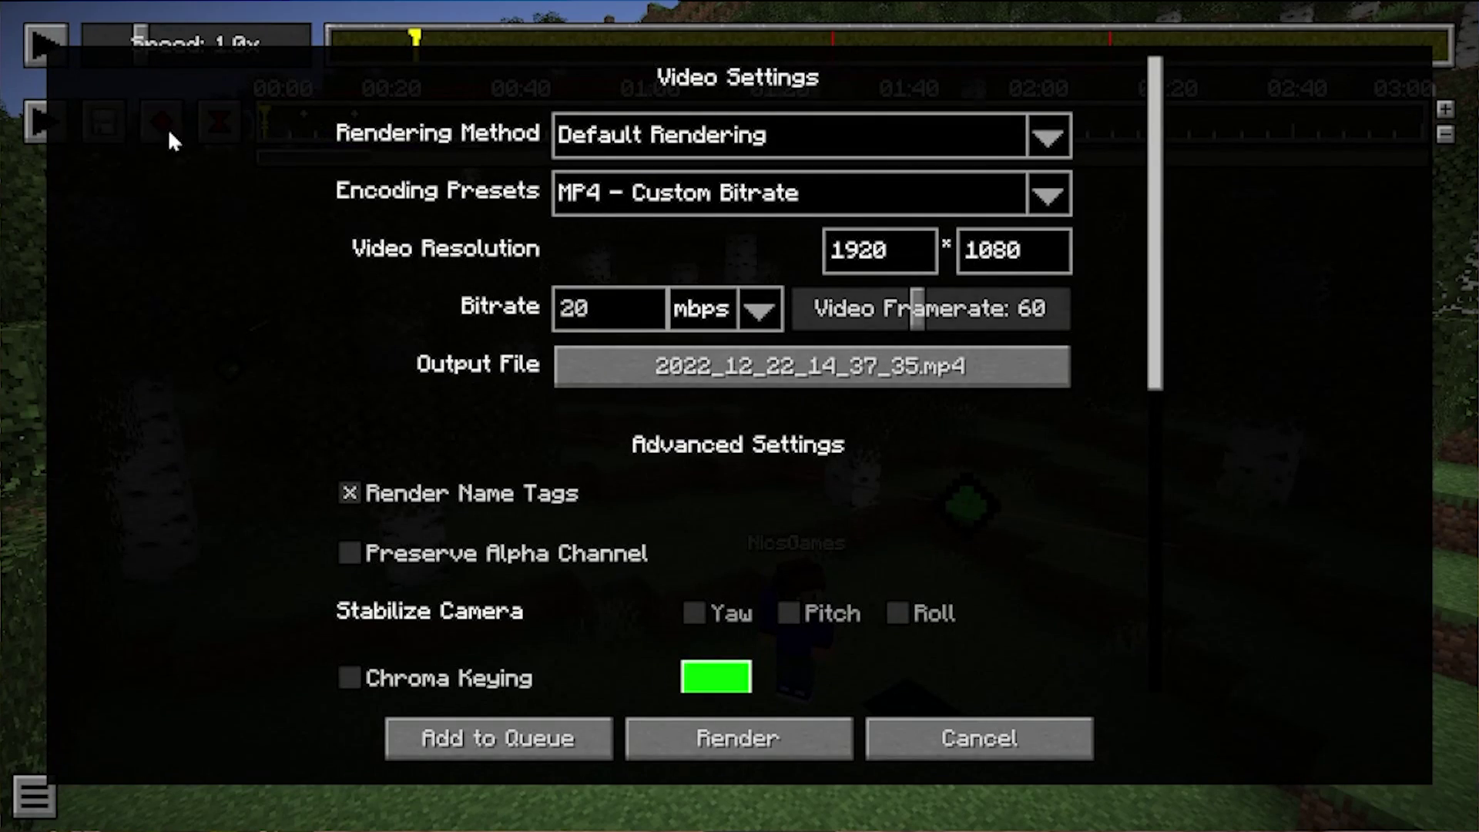
scroll(1048, 481, "down", 3)
scroll(1069, 487, "up", 3)
scroll(1034, 633, "down", 5)
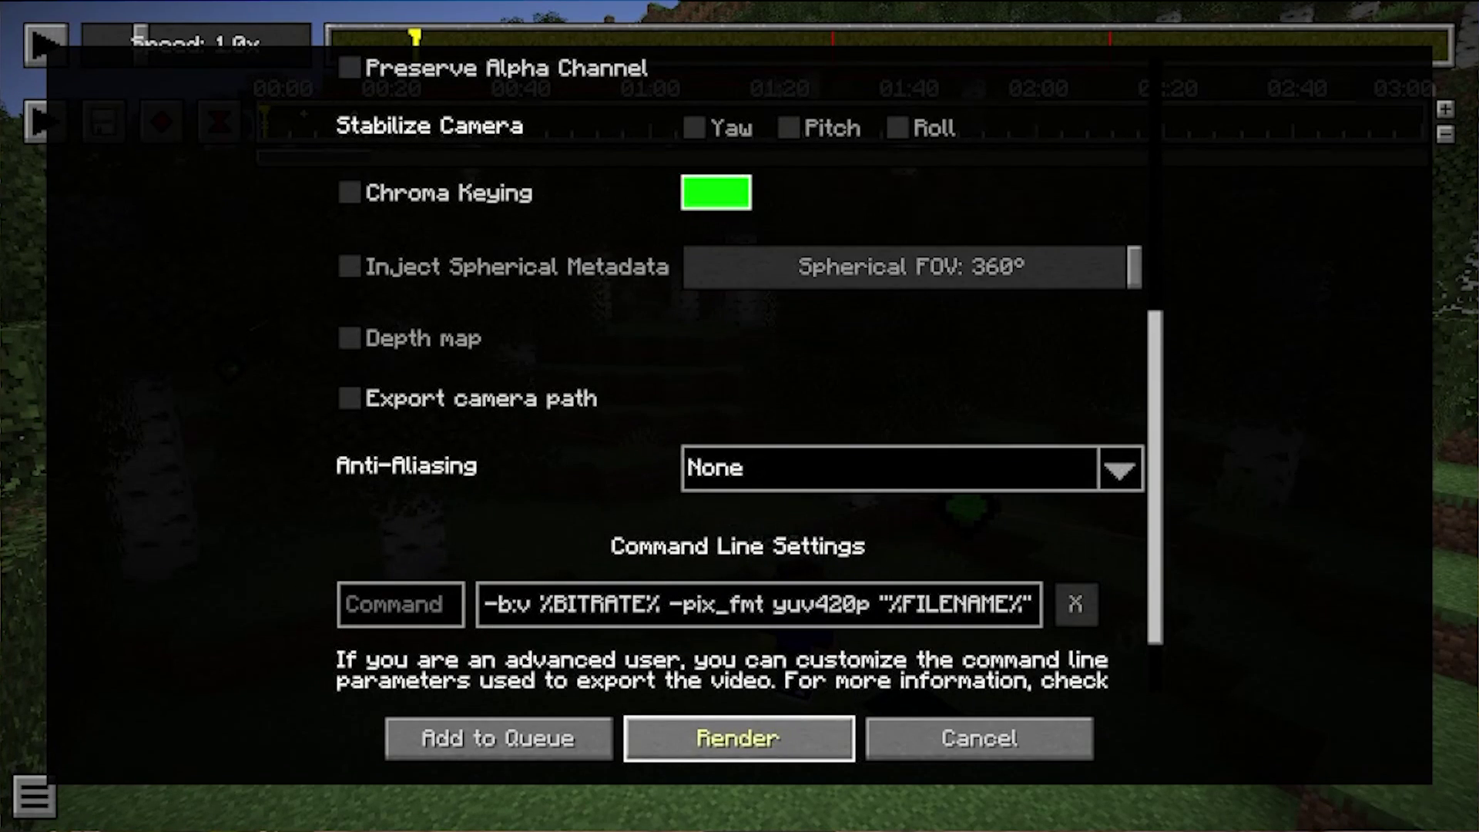
left_click(738, 738)
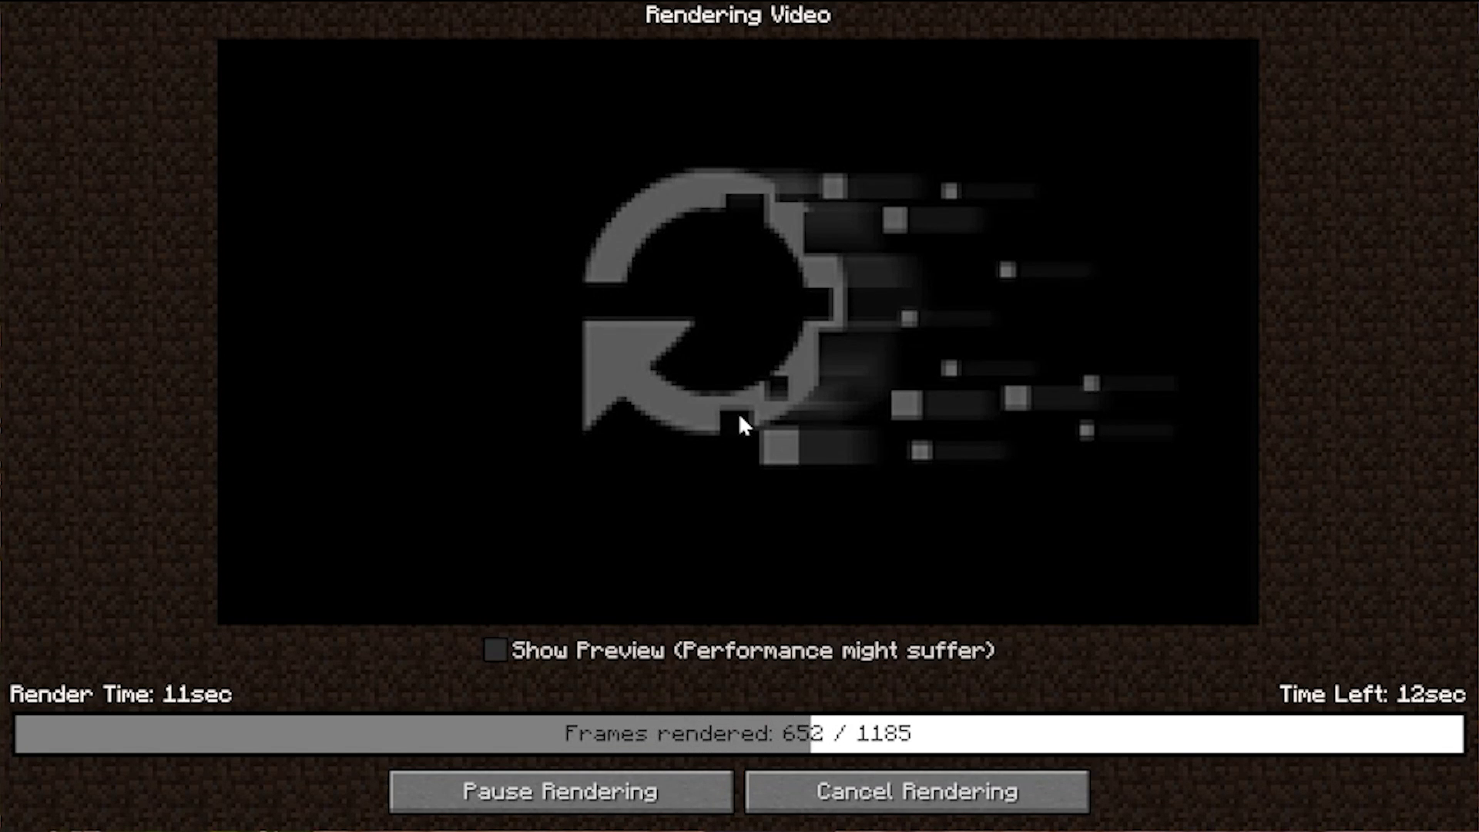
left_click(487, 660)
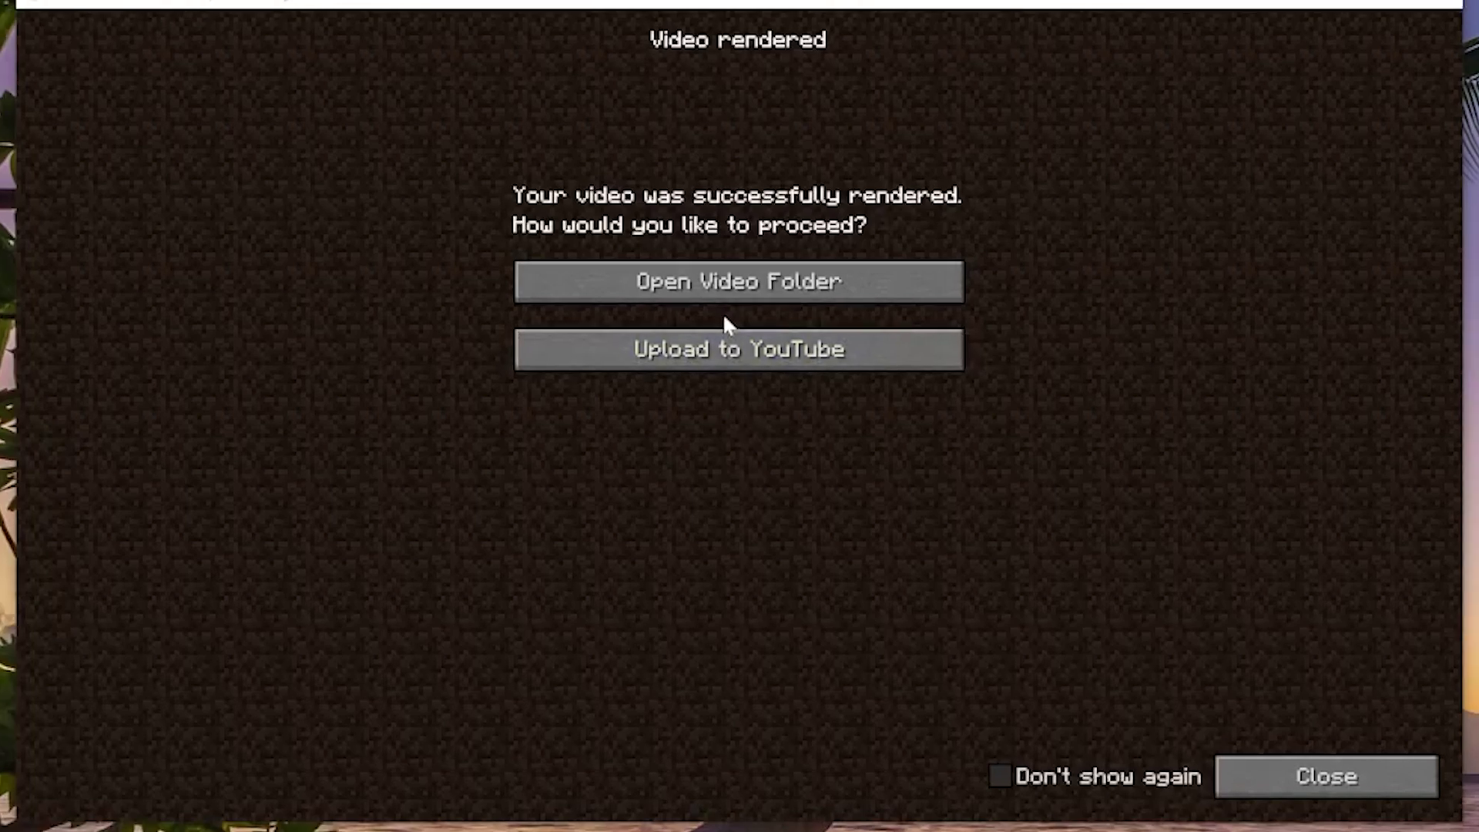
Open the replay_videos folder under .minecraft and play 2022_12_22_14_37_35.mp4
left_click(730, 292)
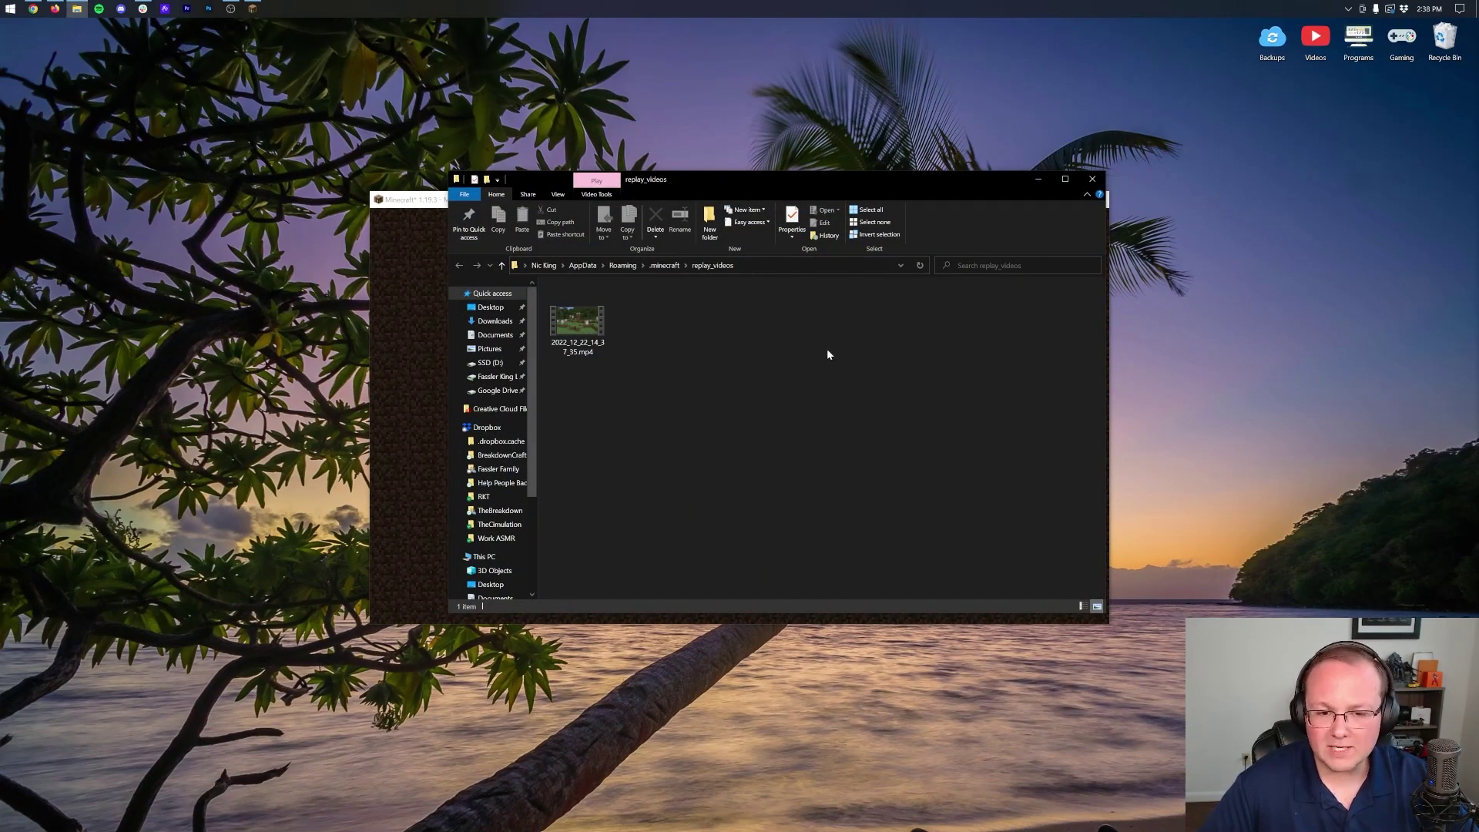
left_click(664, 265)
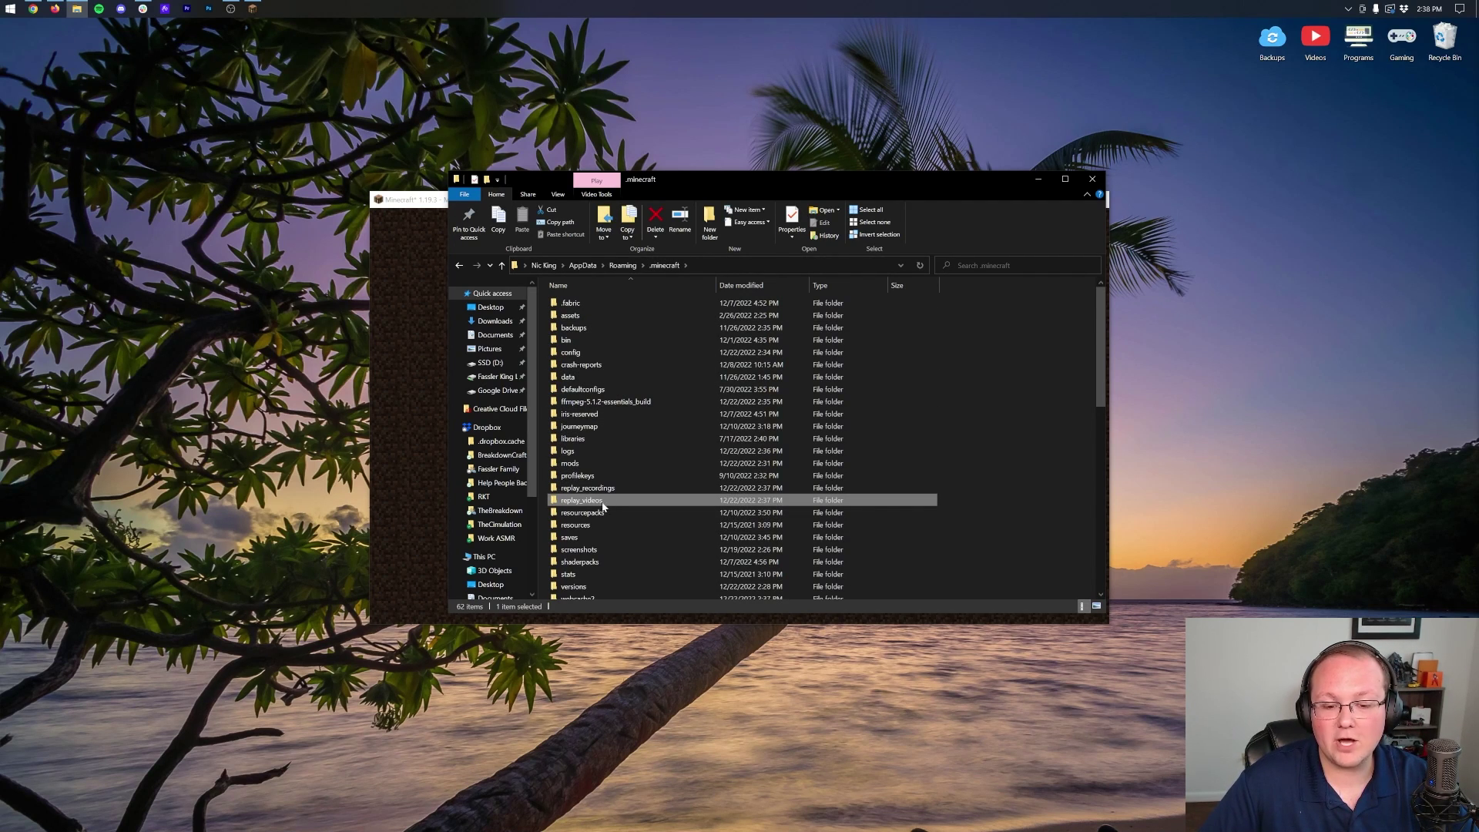
double_click(603, 504)
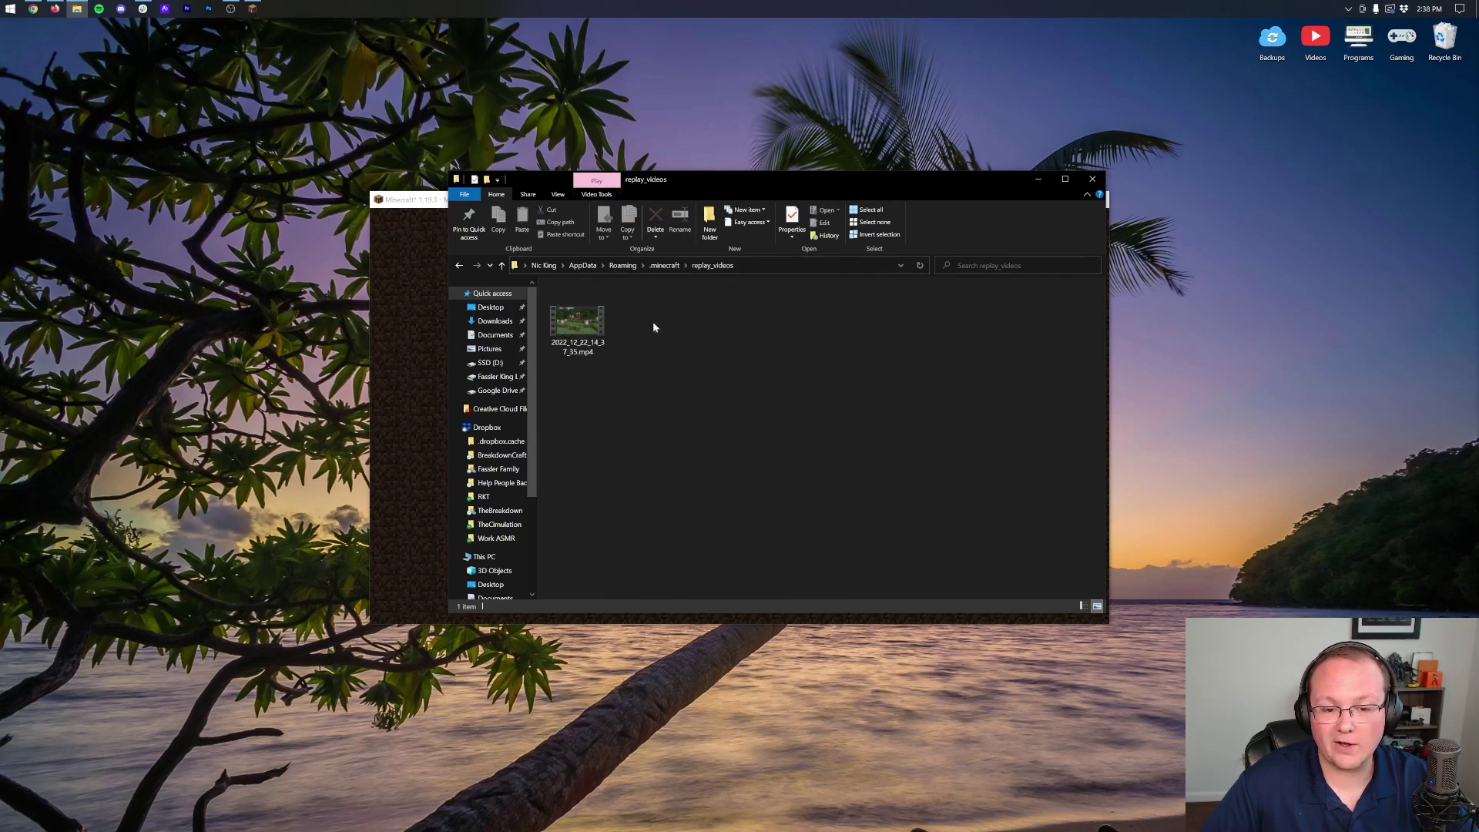
double_click(583, 321)
Move the Movies & TV player up and right while the rendered video plays, then return to the ReplayMod docs
left_click_drag(651, 125, 892, 75)
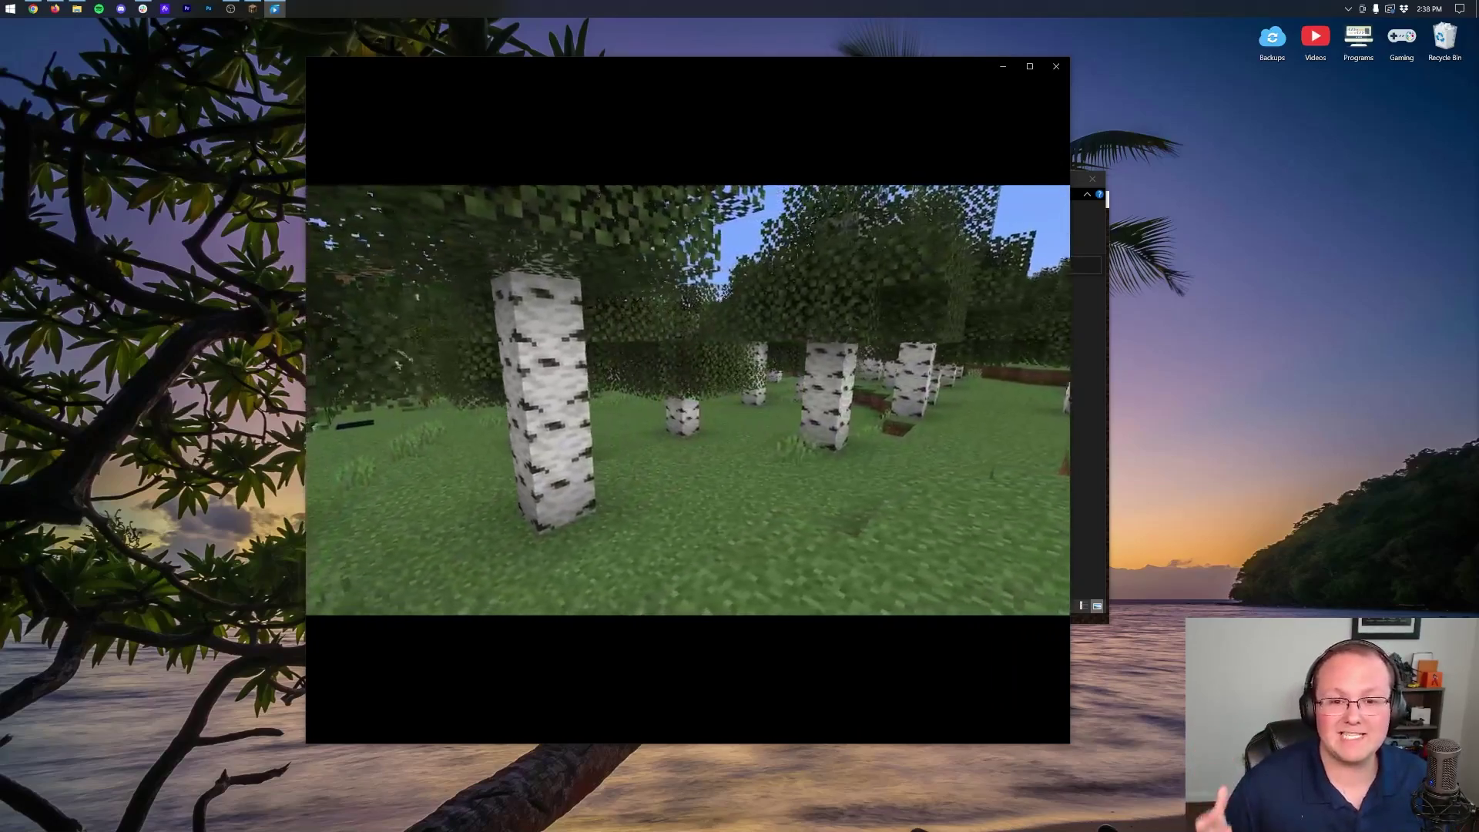
left_click(31, 16)
Scroll through the ReplayMod docs sections 3.1–3.3 on replay movement, camera roll and camera paths
scroll(687, 425, "down", 5)
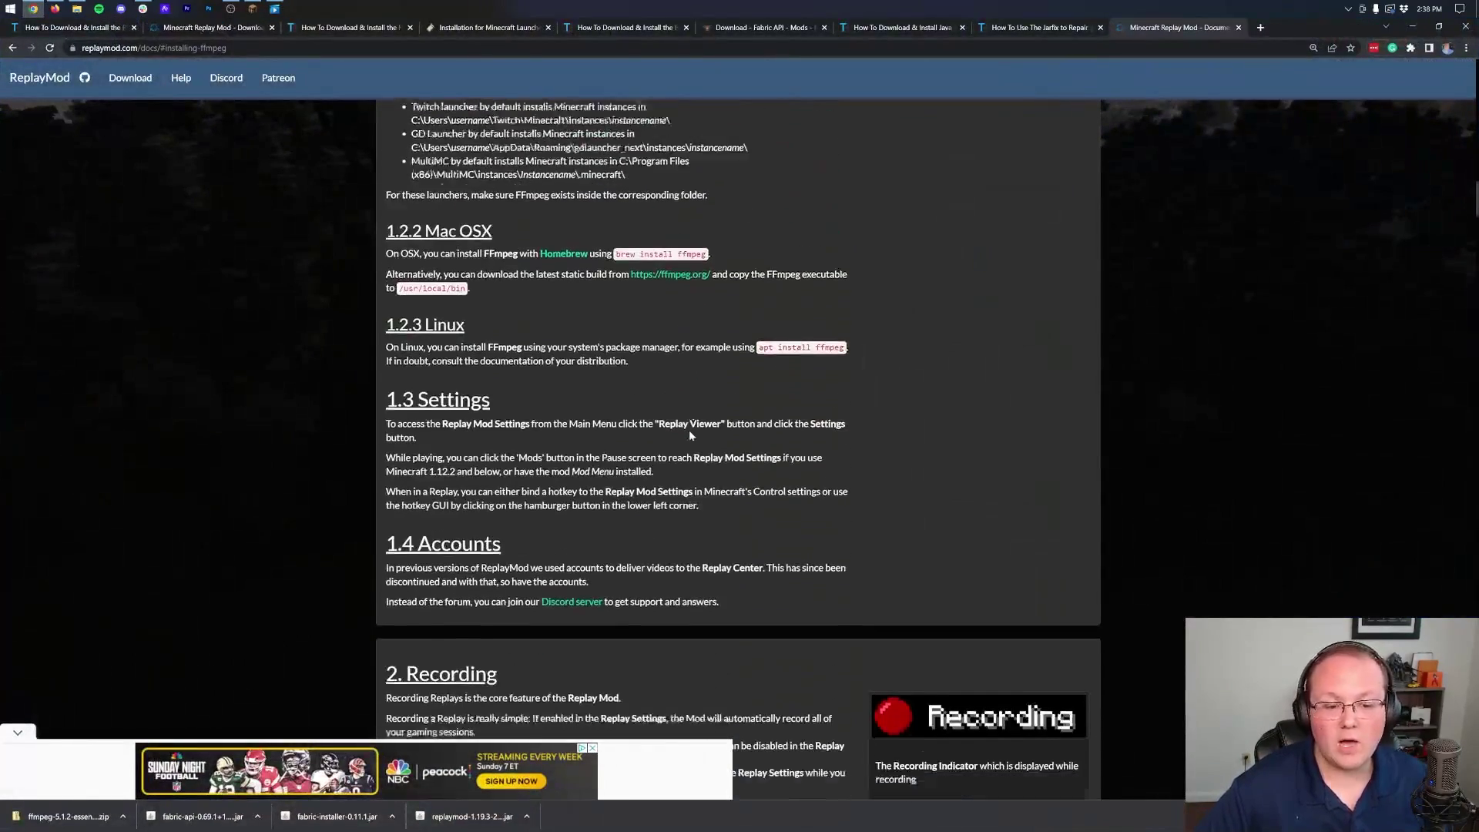
scroll(691, 433, "down", 6)
scroll(705, 476, "down", 5)
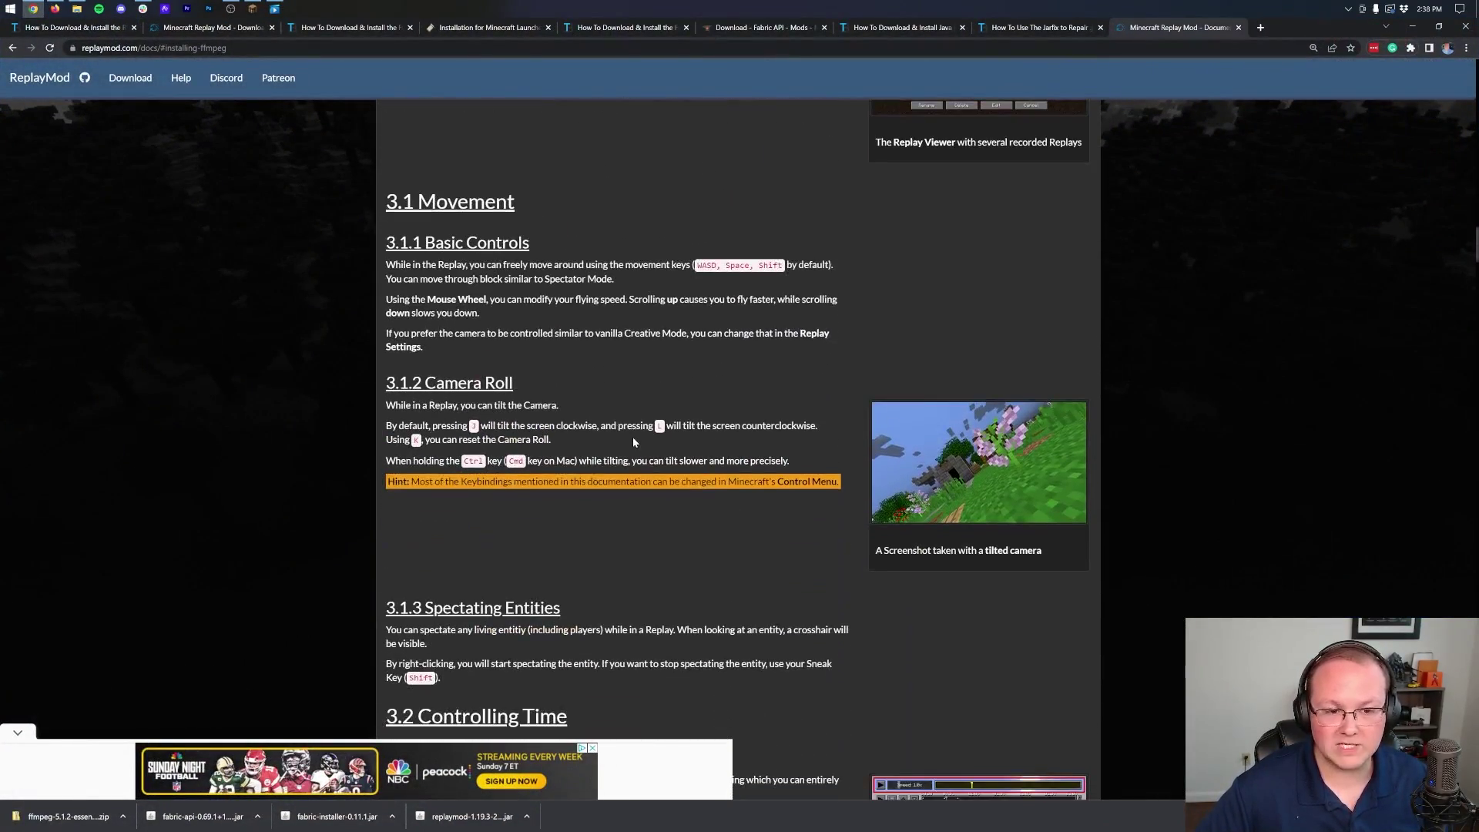
scroll(633, 441, "down", 7)
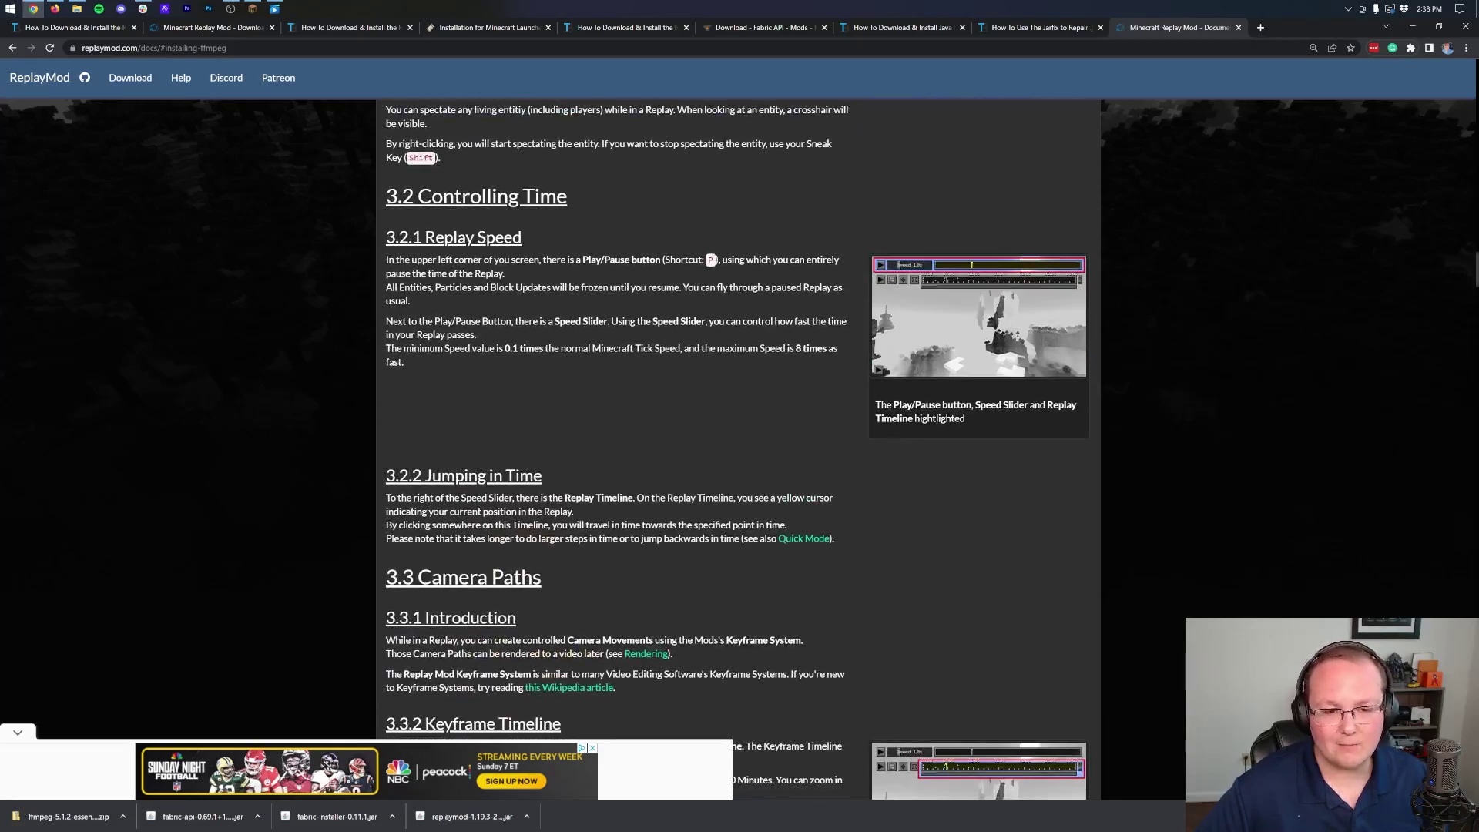
scroll(603, 384, "down", 5)
scroll(636, 405, "up", 5)
scroll(657, 419, "down", 4)
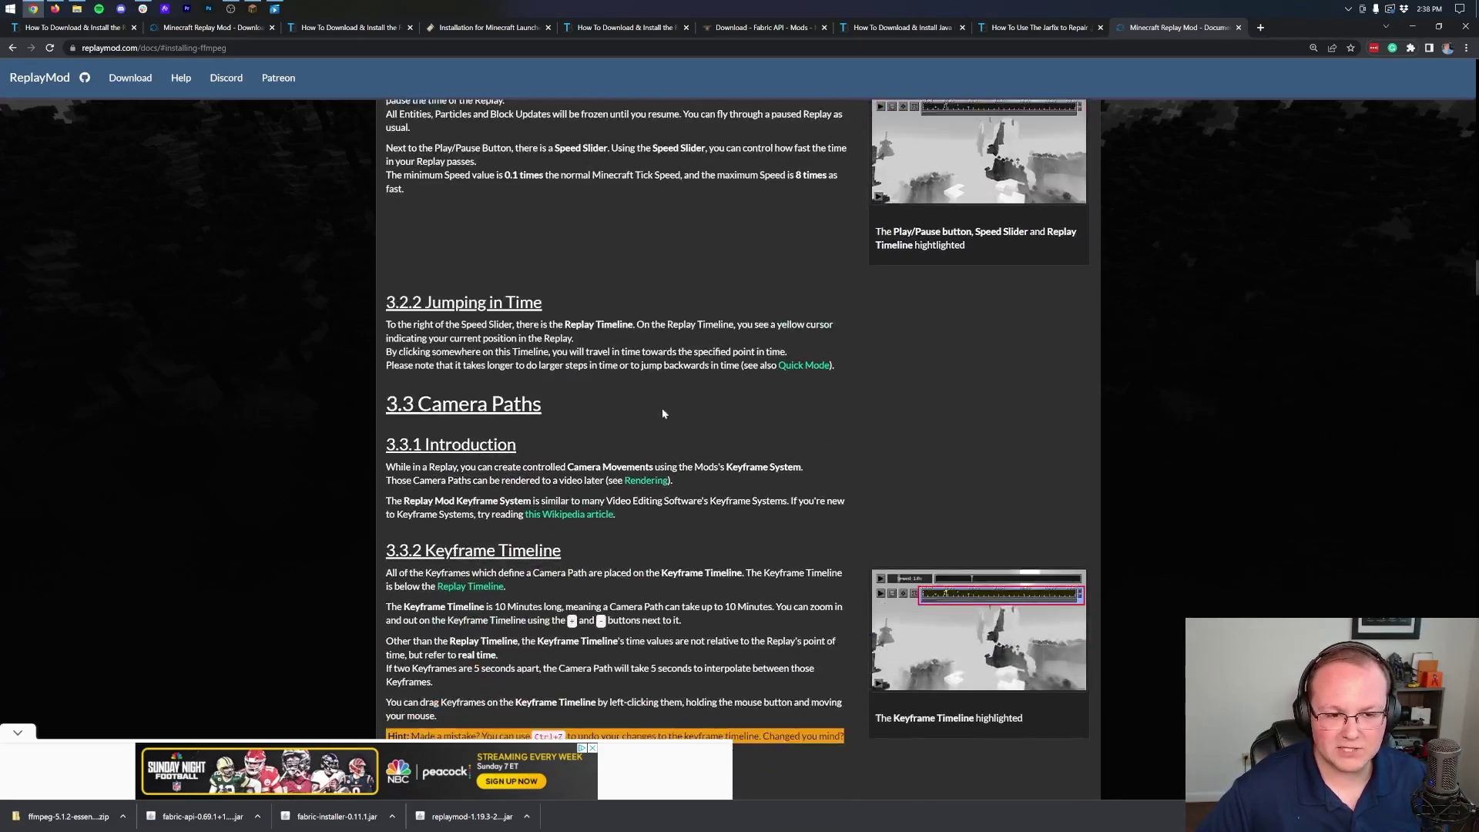
scroll(587, 422, "up", 4)
scroll(696, 333, "down", 4)
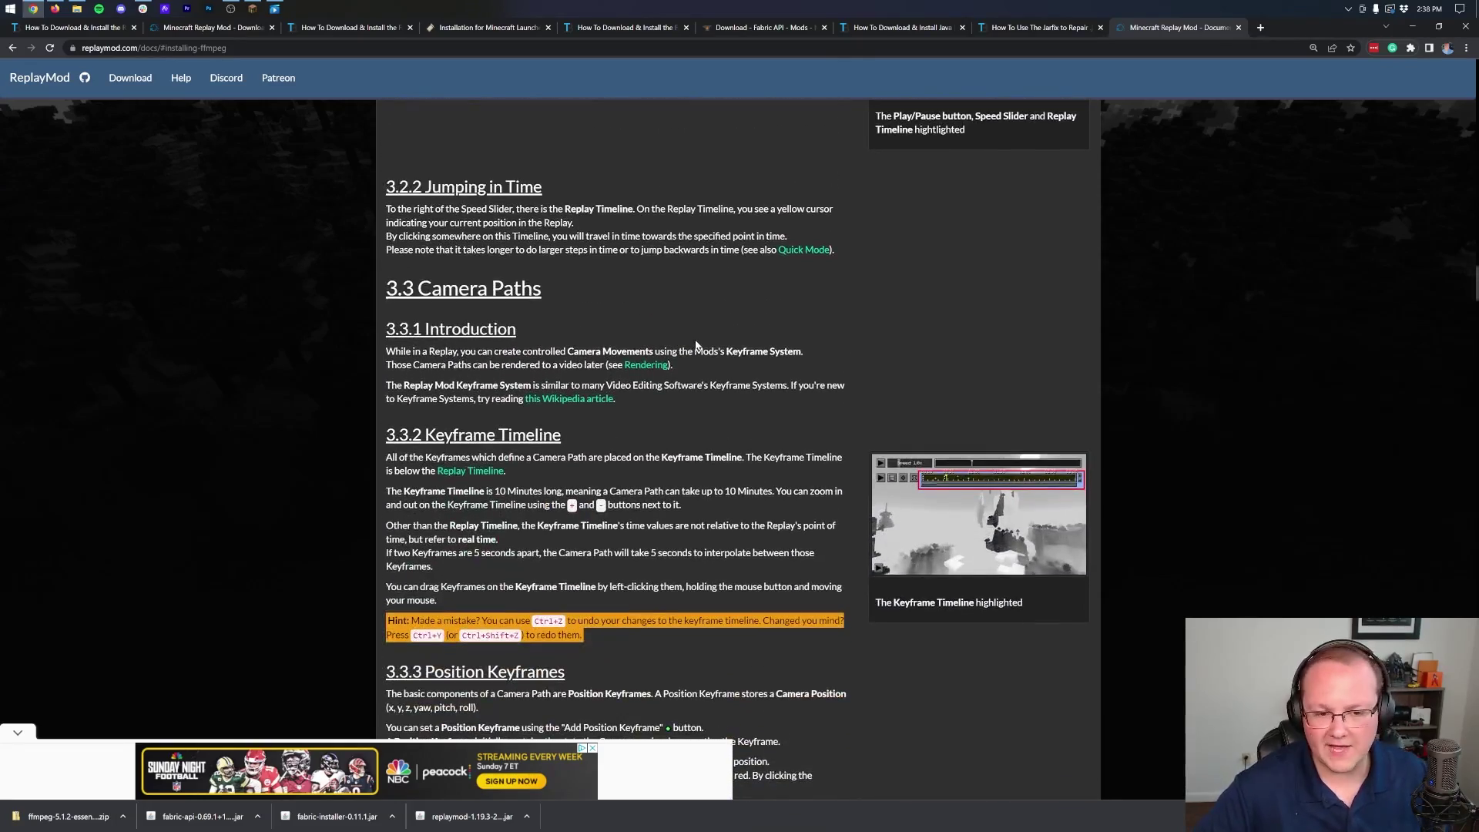
scroll(696, 345, "up", 10)
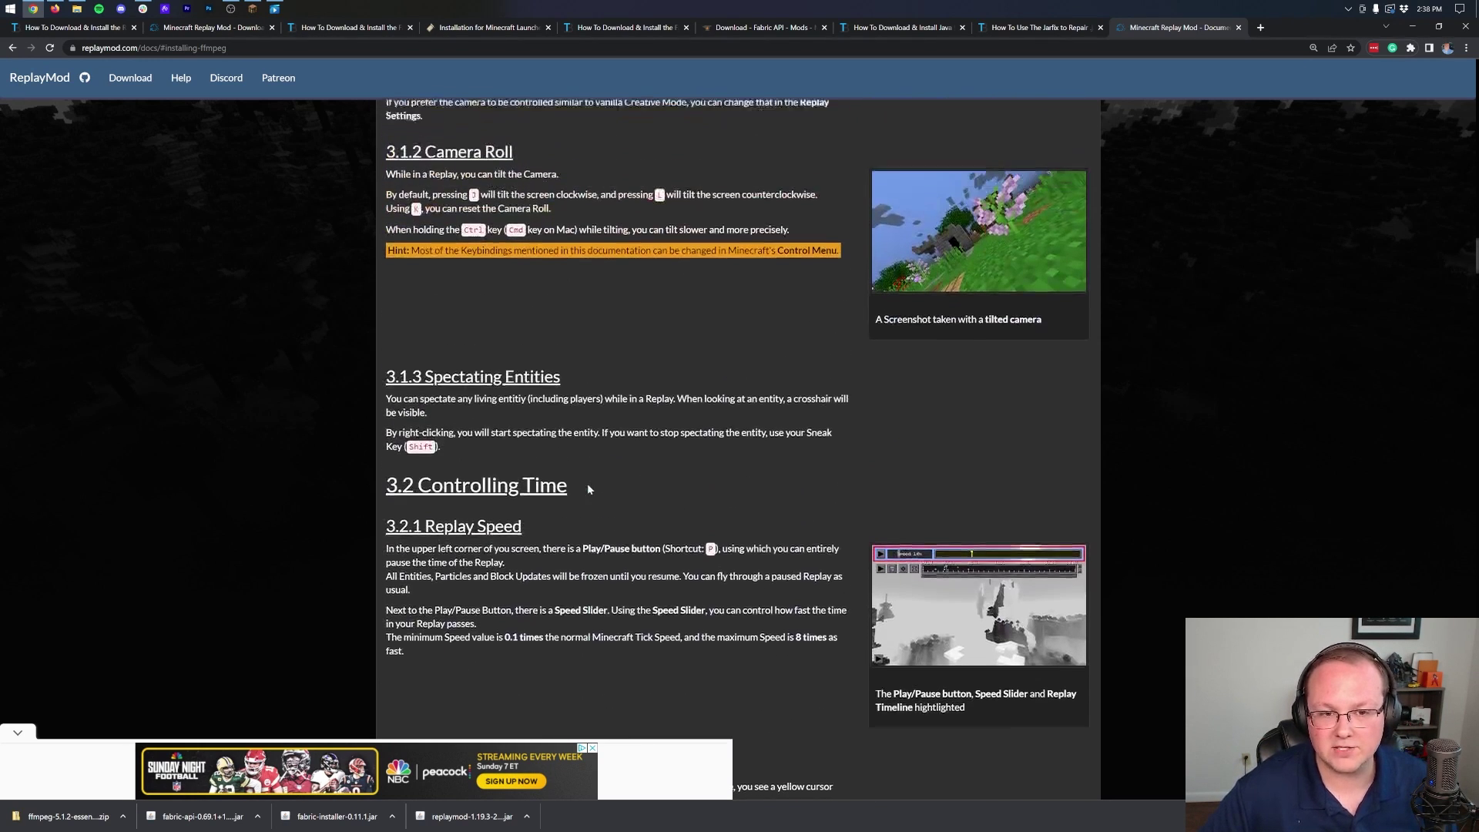